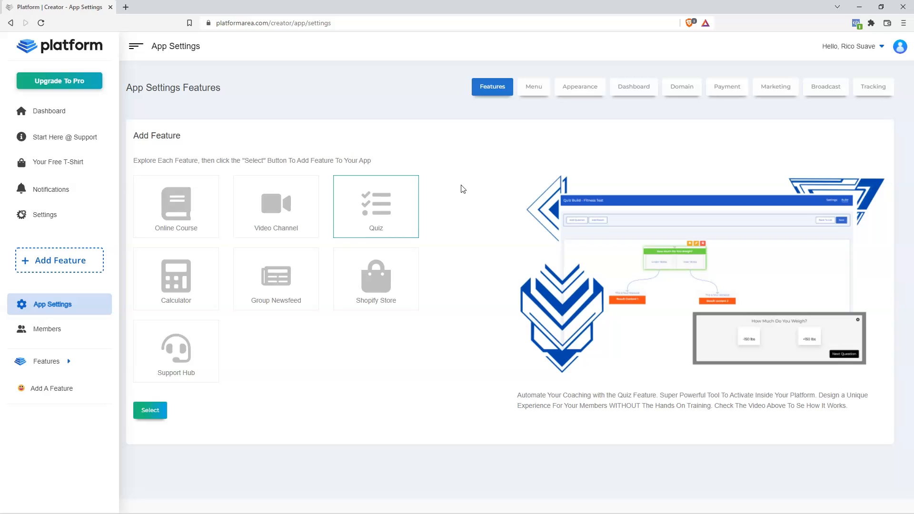
- Open the Start Here @ Support hub page
left_click(461, 186)
left_click(427, 341)
left_click(430, 341)
left_click(345, 388)
left_click(61, 138)
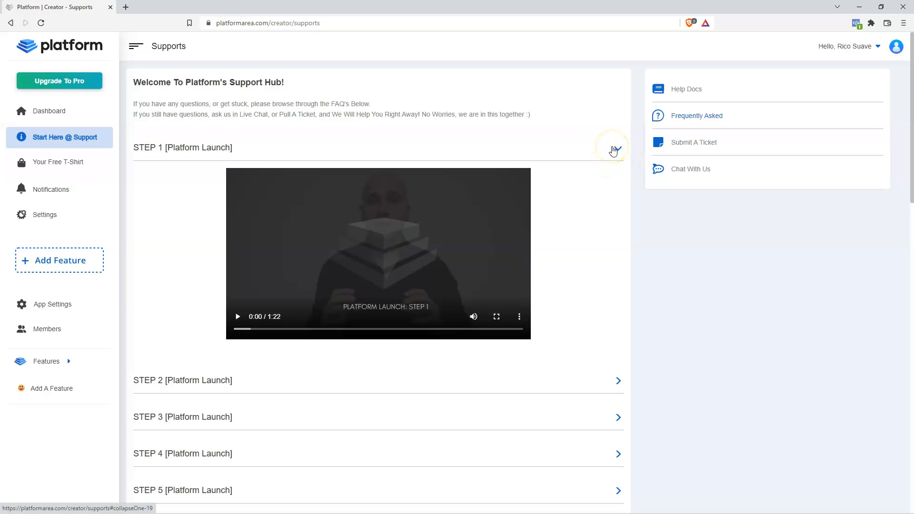
- Expand the STEP 2 and STEP 3 launch videos, collapse STEP 3, and reopen STEP 1
scroll(631, 228, "down", 2)
left_click(619, 286)
left_click(616, 320)
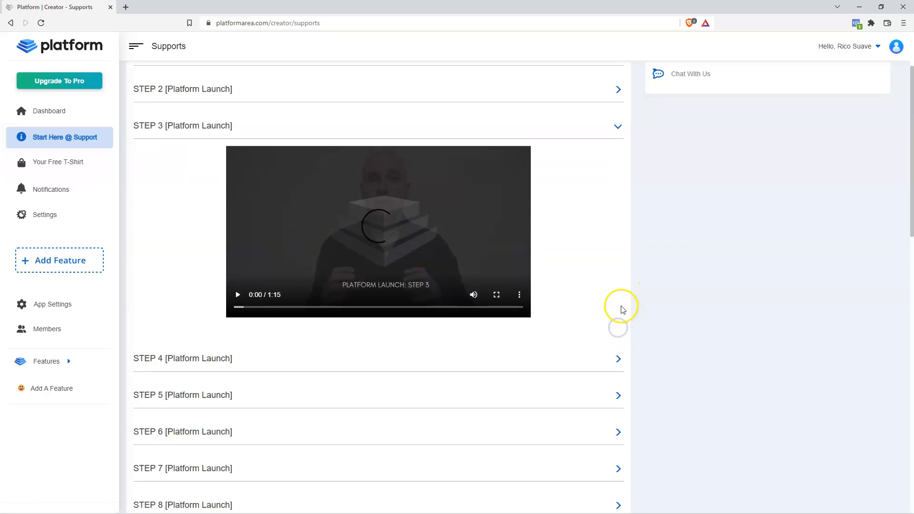
scroll(621, 266, "up", 2)
left_click(618, 223)
left_click(614, 151)
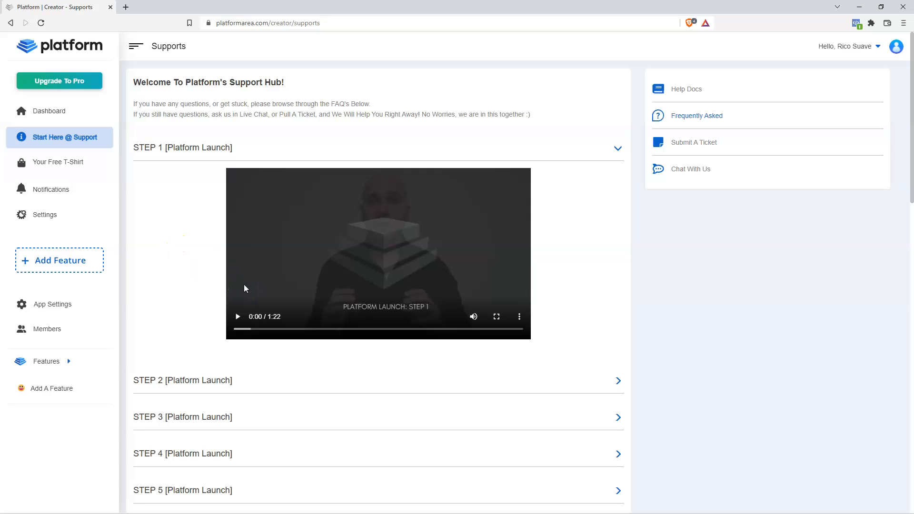
- Expand STEP 2 and STEP 3 again, ending with STEP 1's launch video open
left_click(225, 381)
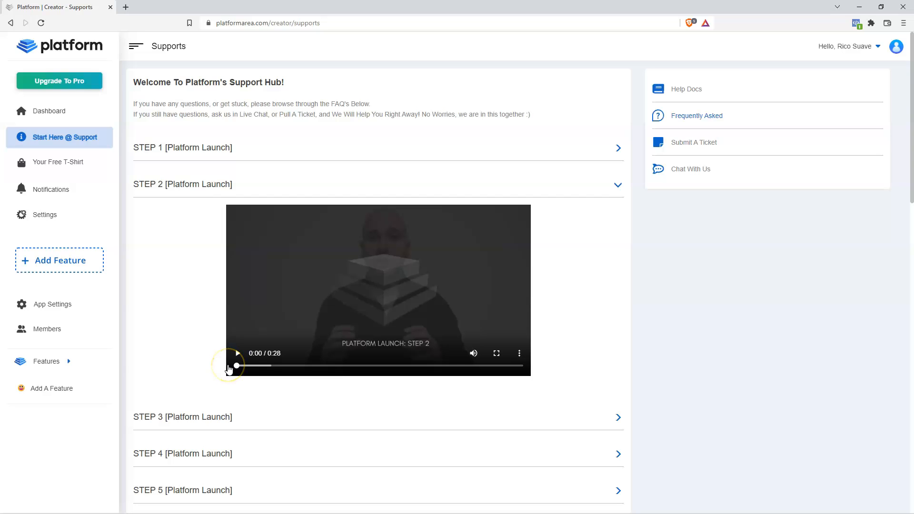
scroll(205, 369, "down", 2)
left_click(179, 325)
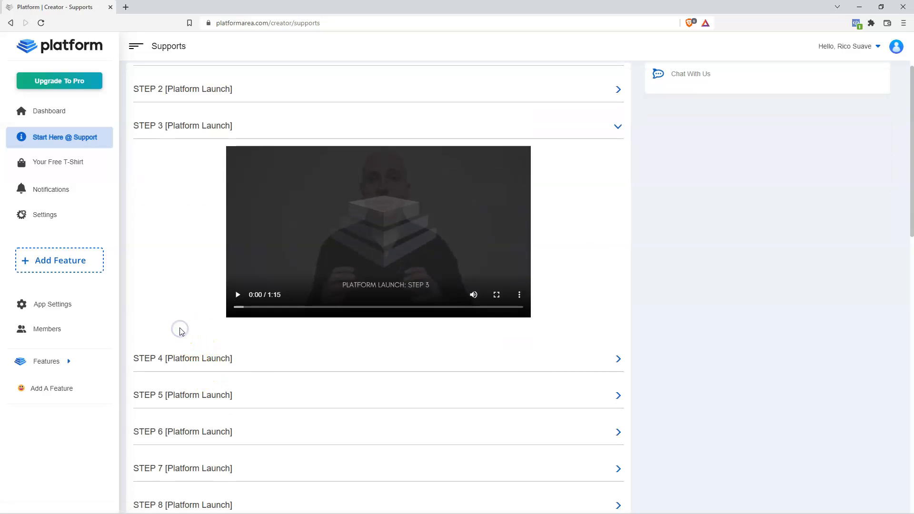
left_click(176, 132)
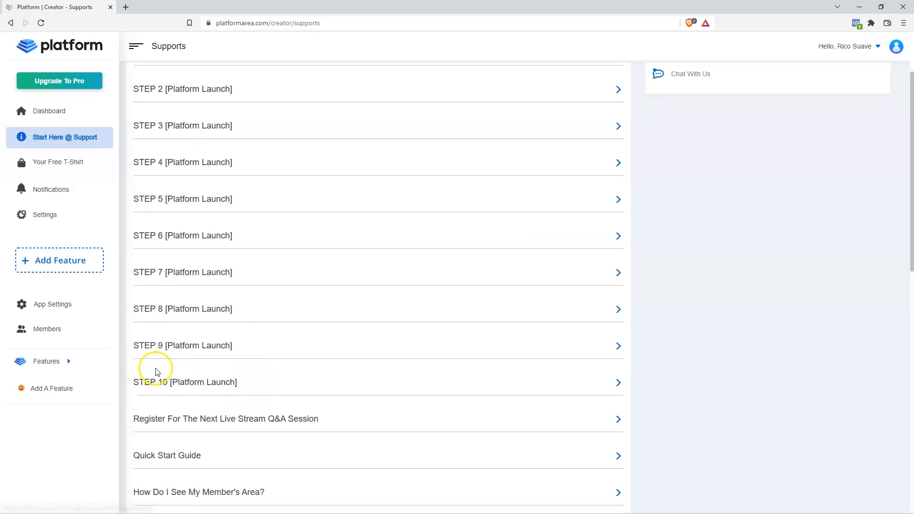
scroll(341, 383, "up", 3)
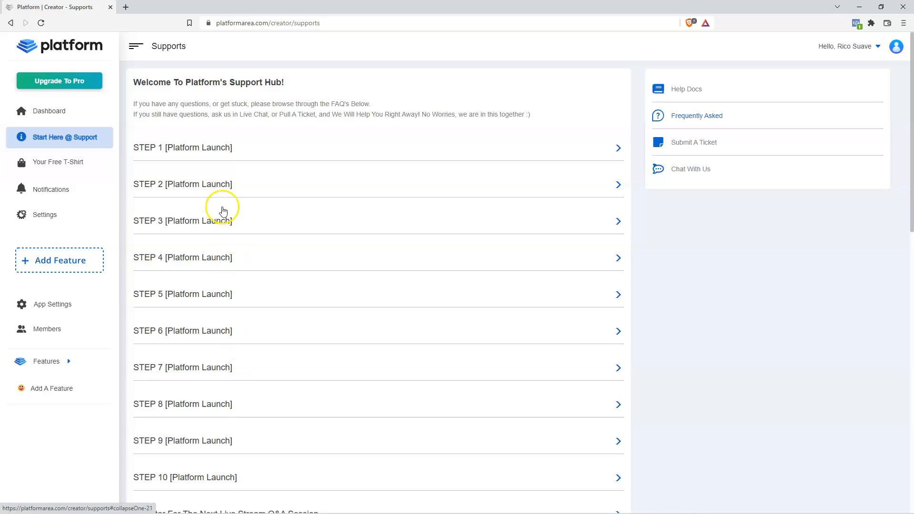
left_click(204, 145)
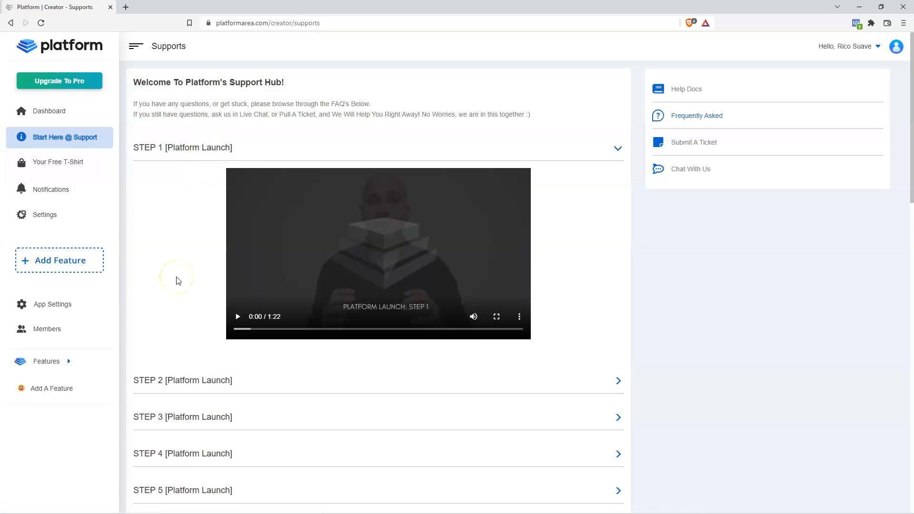
- Look at Chat With Us, then bring up an empty Submit a ticket form with its message box focused
left_click(701, 174)
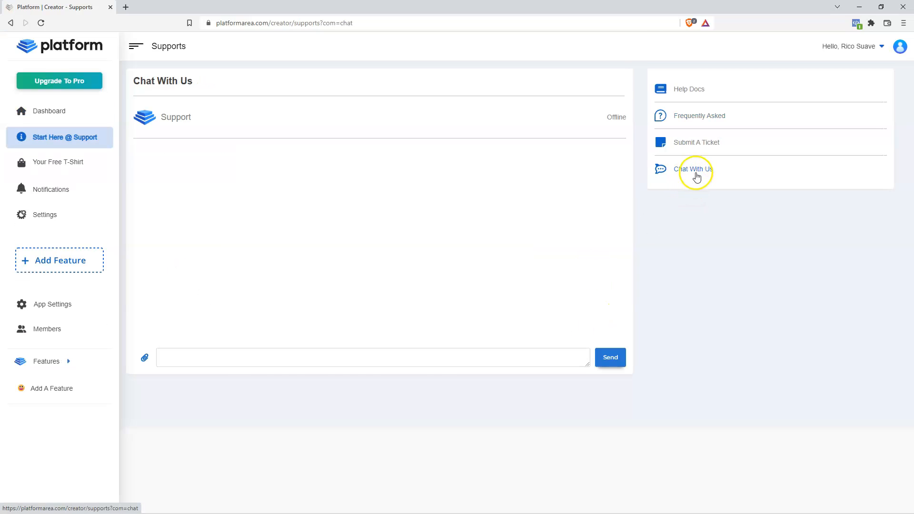
left_click(181, 357)
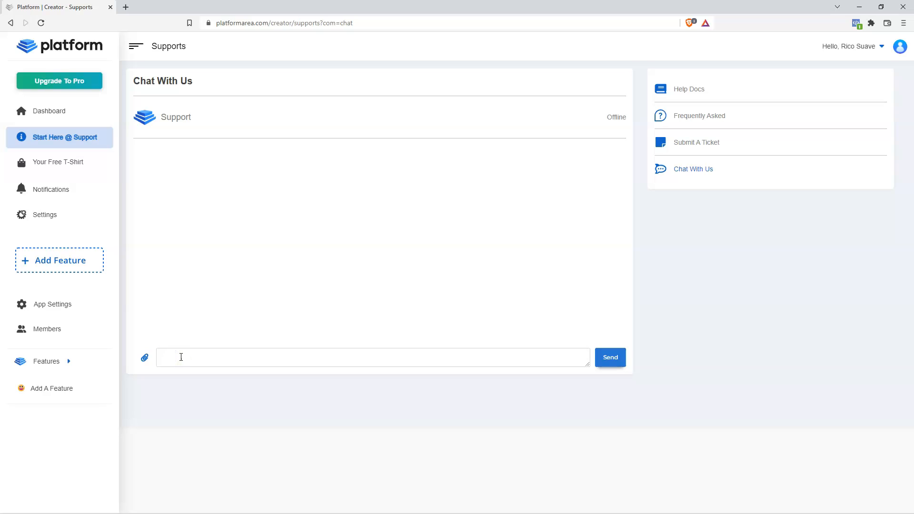
left_click(707, 144)
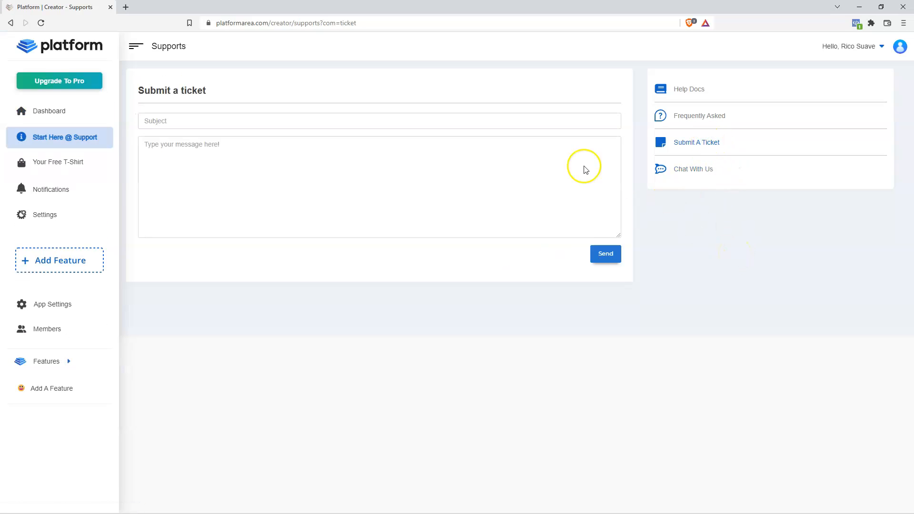
left_click(208, 162)
- Browse the Help Center docs in a new tab, then return to the Creator Home dashboard
left_click(688, 94)
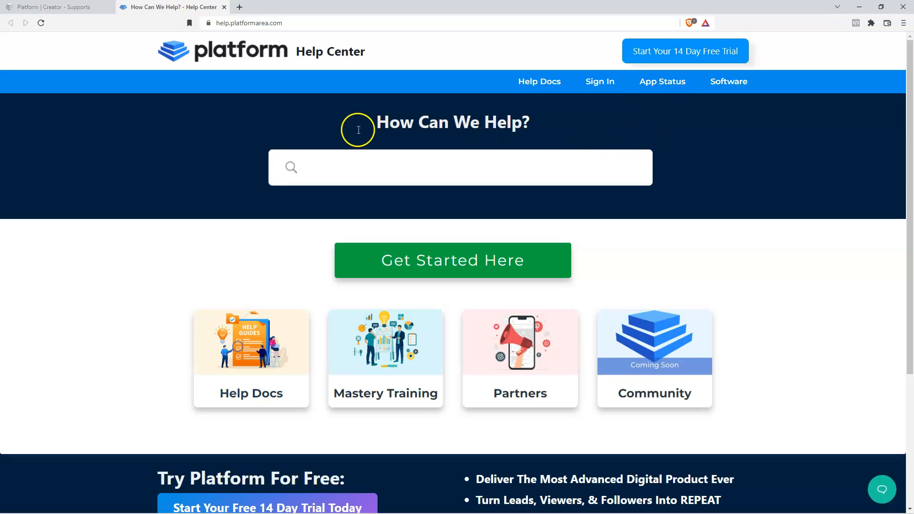
left_click(265, 355)
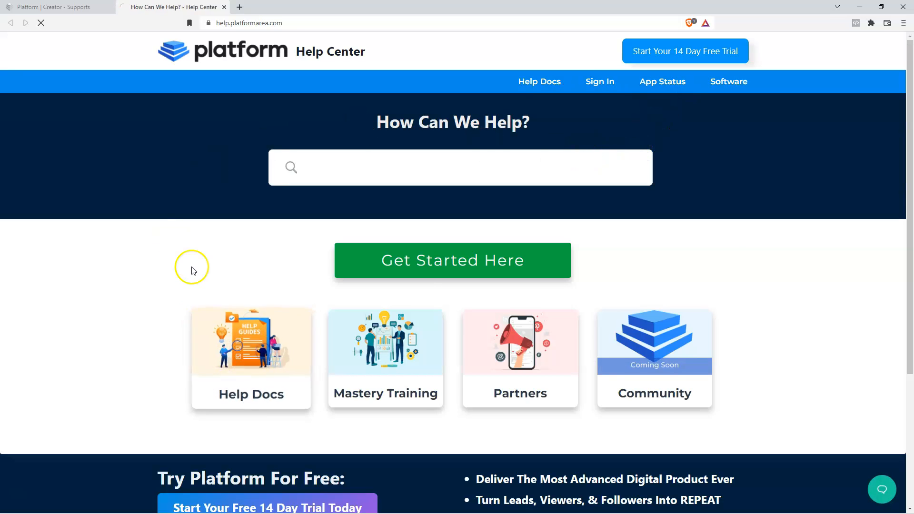
scroll(41, 245, "down", 2)
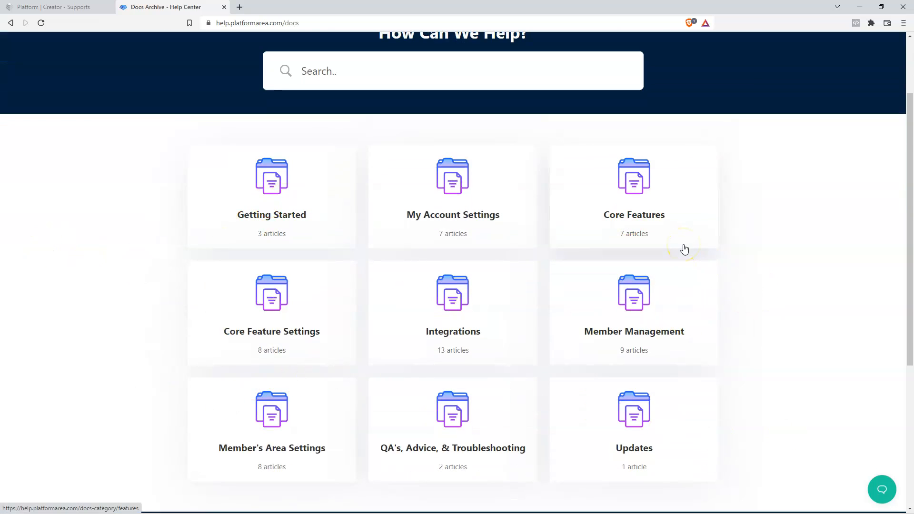
scroll(685, 249, "up", 2)
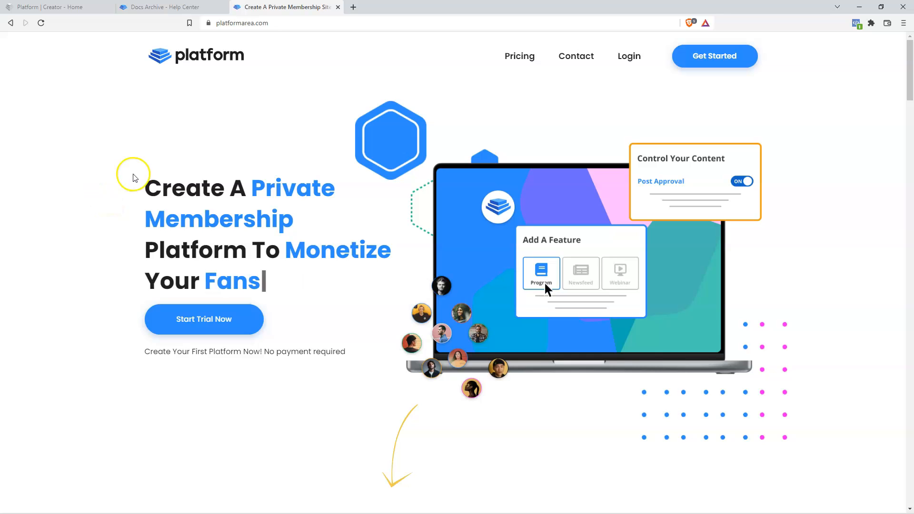
left_click(50, 7)
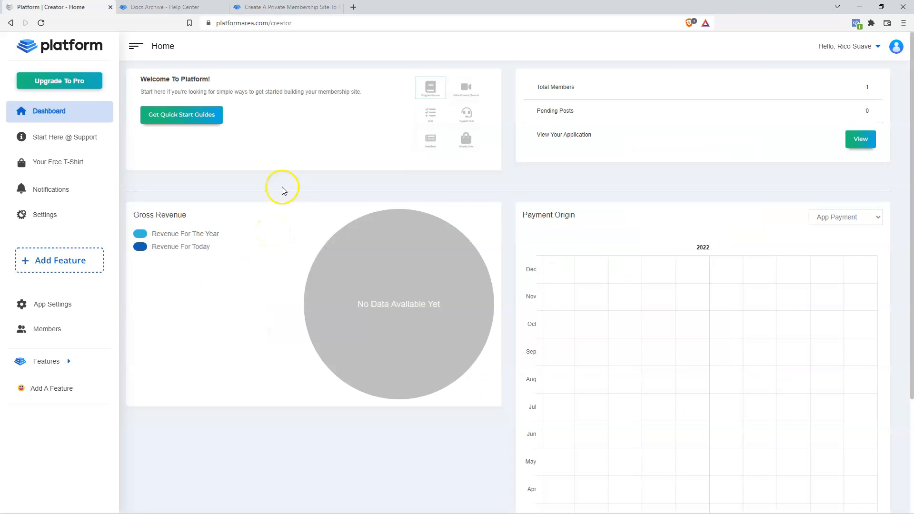
left_click(69, 327)
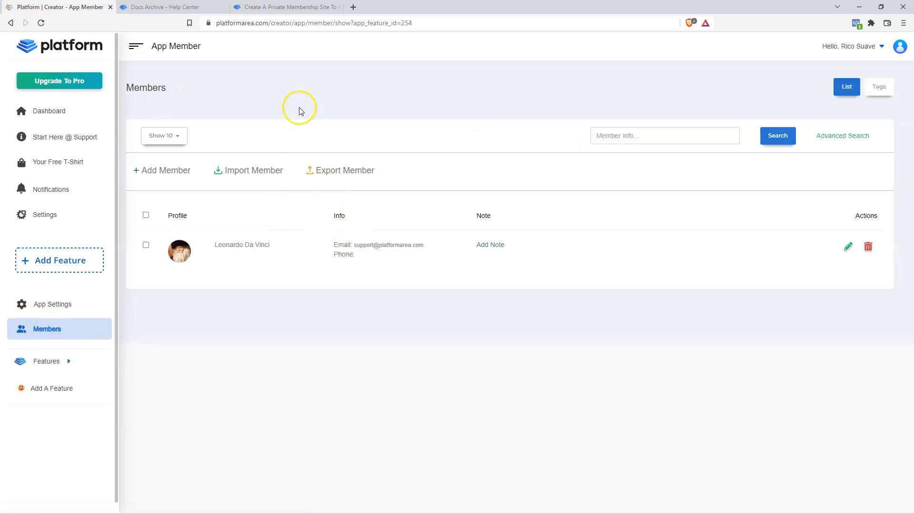
left_click(165, 174)
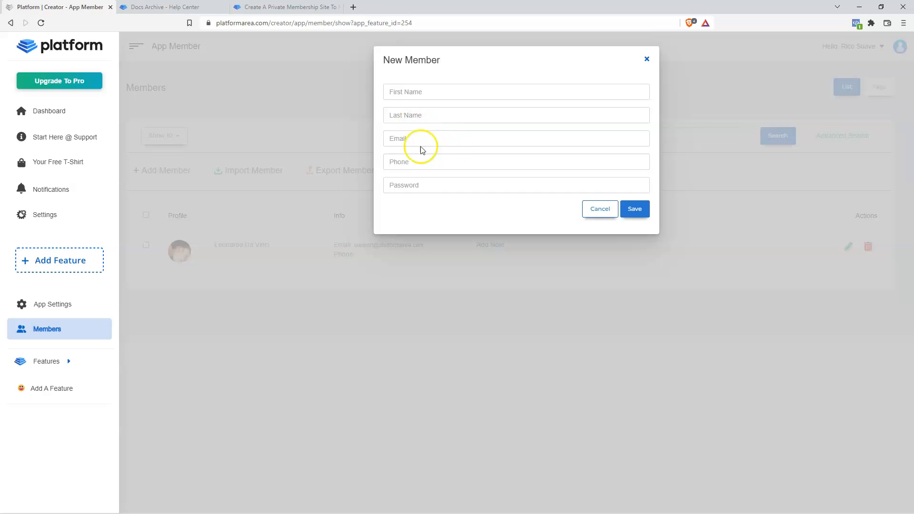
left_click(646, 59)
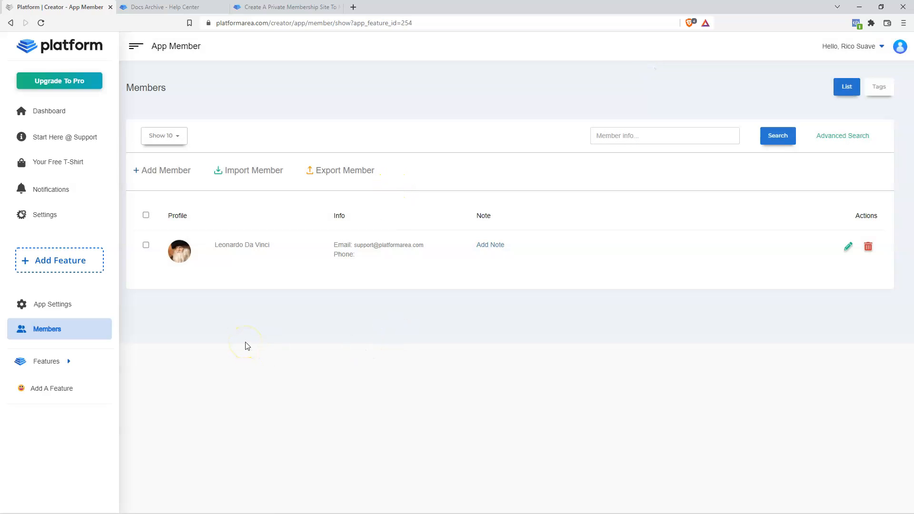
left_click(258, 315)
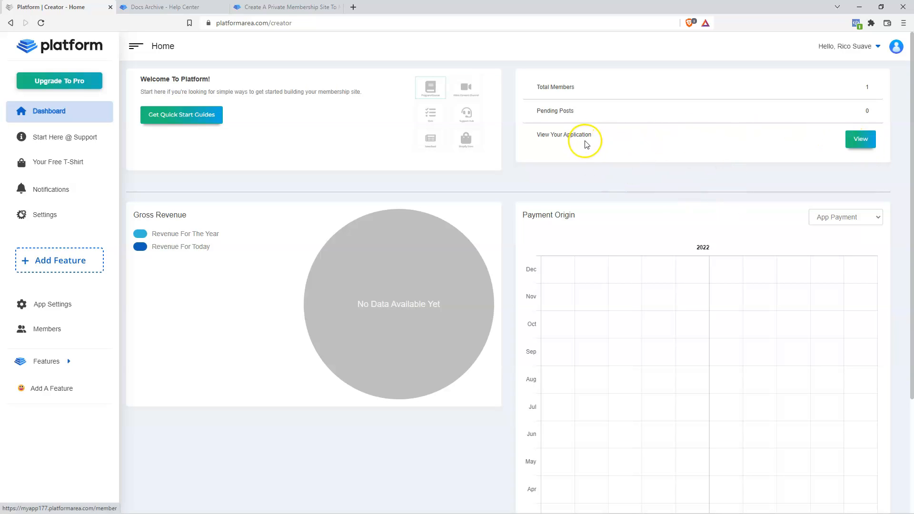
- Open the member app login page in a new tab via View Your Application
left_click(857, 144)
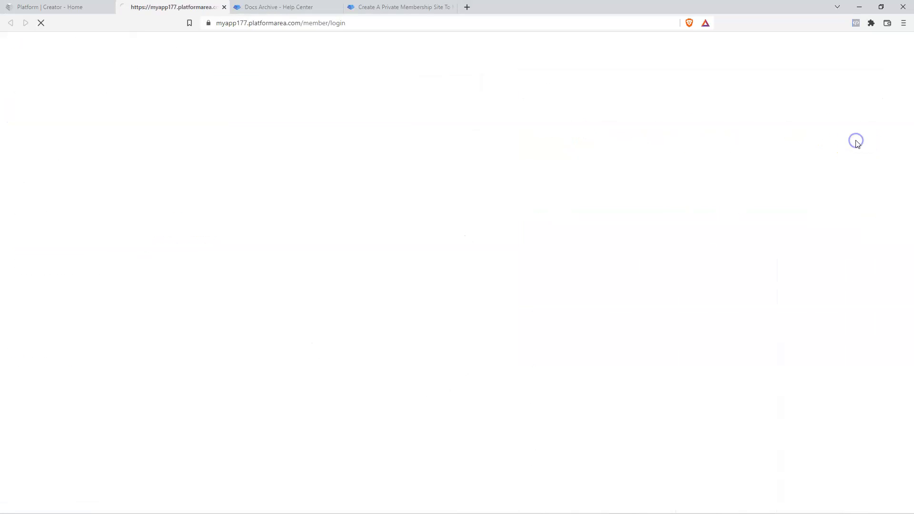
key("ctrl+shift+Tab")
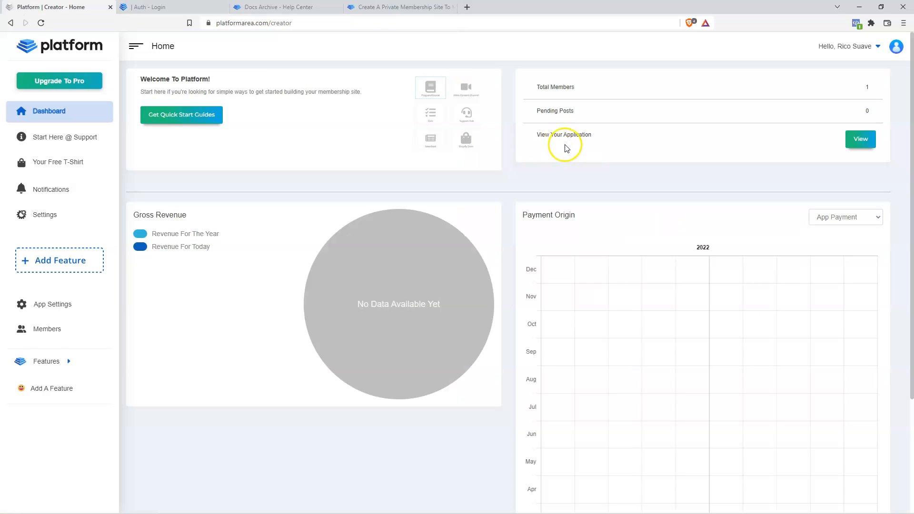
left_click(120, 8)
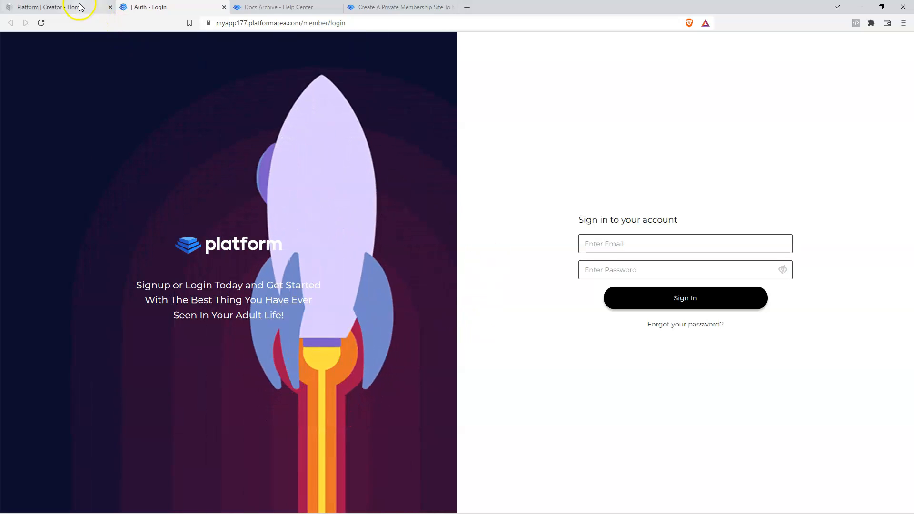
- Sign in to the member app with the account e-mail and password
left_click(635, 243)
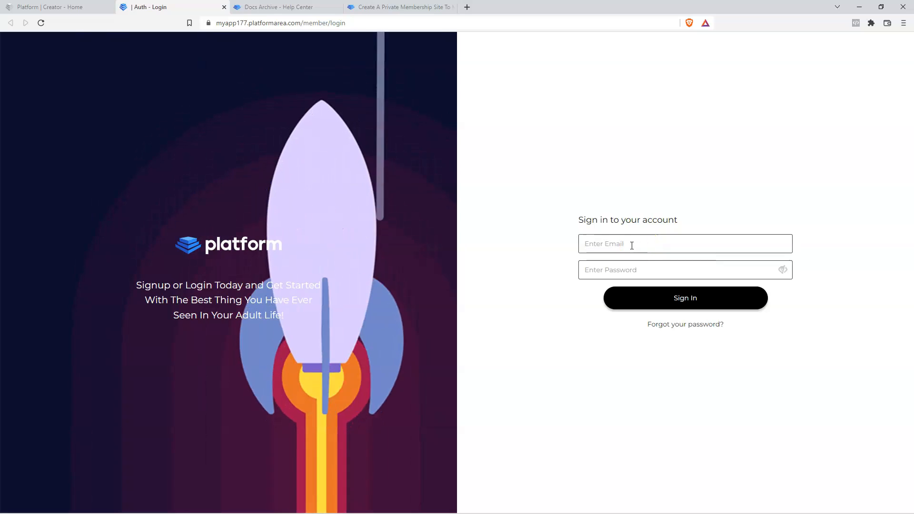
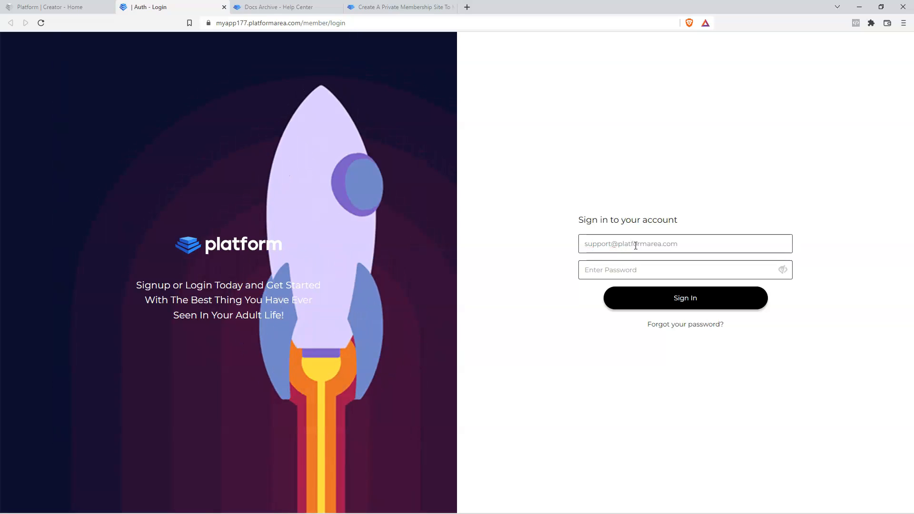
key("Tab")
key("ctrl+v")
left_click(698, 300)
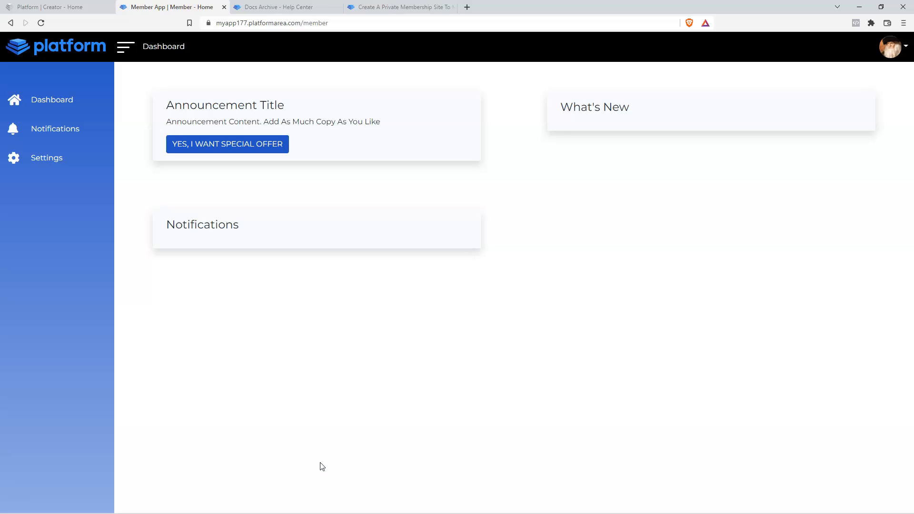
- Return to the Platform | Creator - Home tab, leaving the member app open
left_click(324, 467)
left_click(343, 470)
left_click(50, 7)
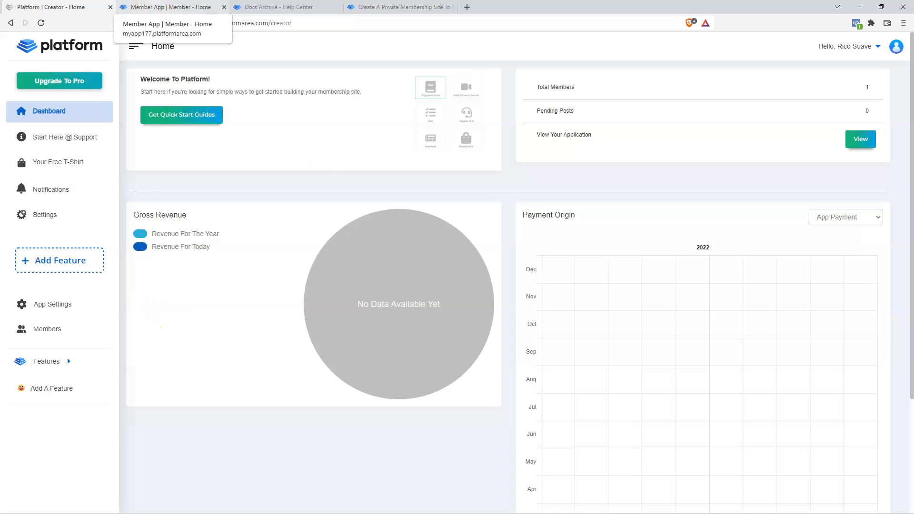
- Add the Quiz feature from App Settings > Features, opening its Quiz Settings page
left_click(174, 7)
left_click(71, 7)
left_click(170, 7)
left_click(52, 7)
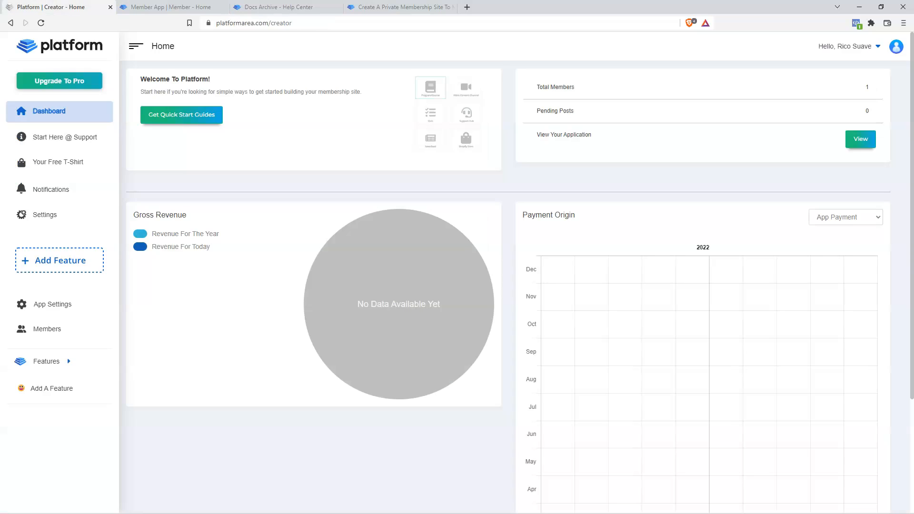
left_click(204, 175)
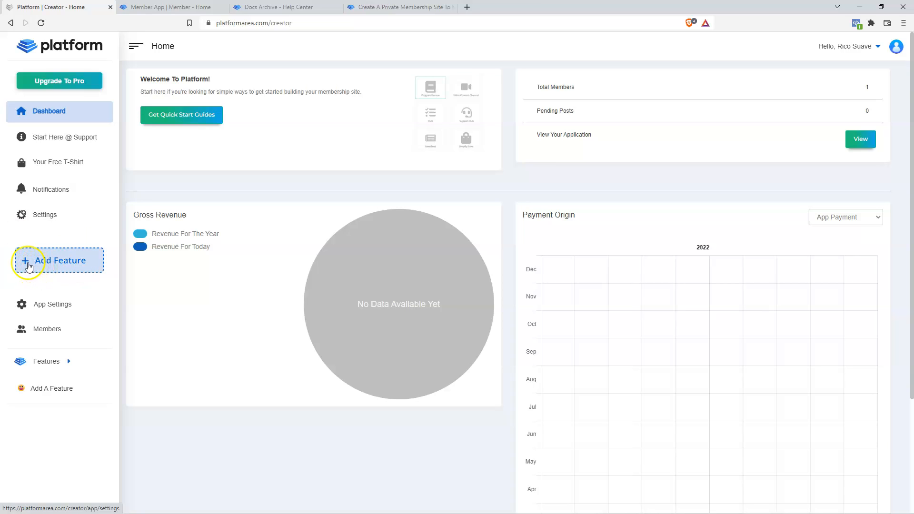
left_click(68, 266)
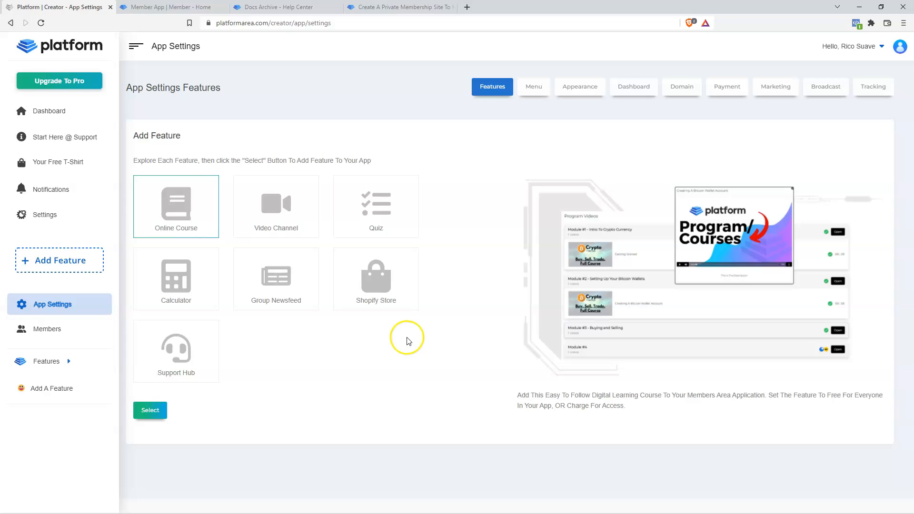
left_click(407, 212)
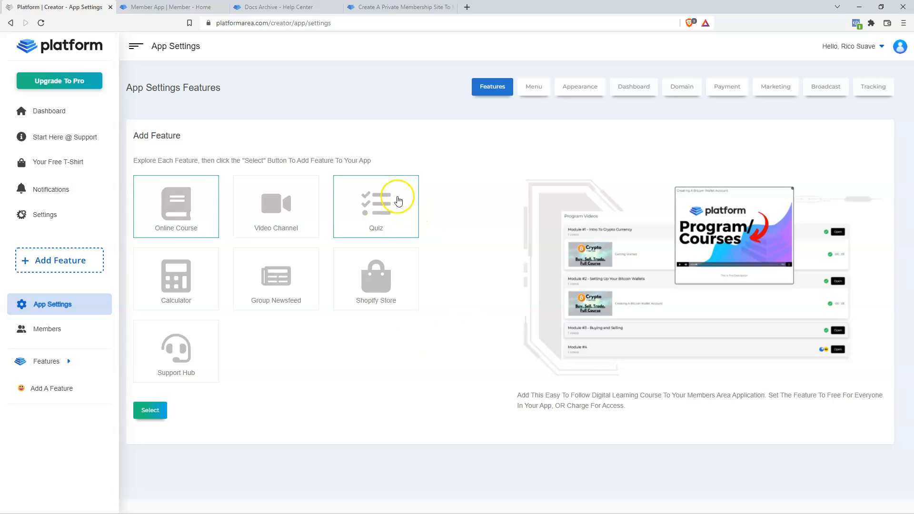
left_click(160, 417)
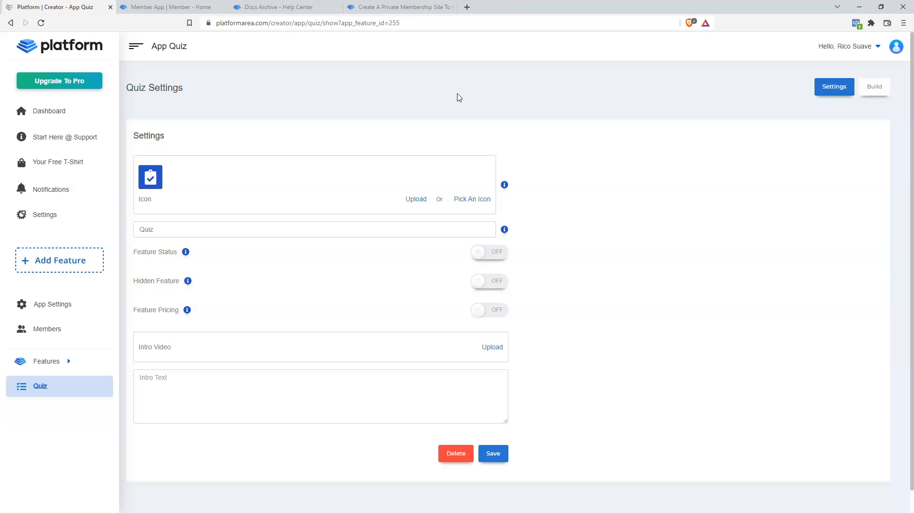
left_click(482, 127)
left_click(874, 86)
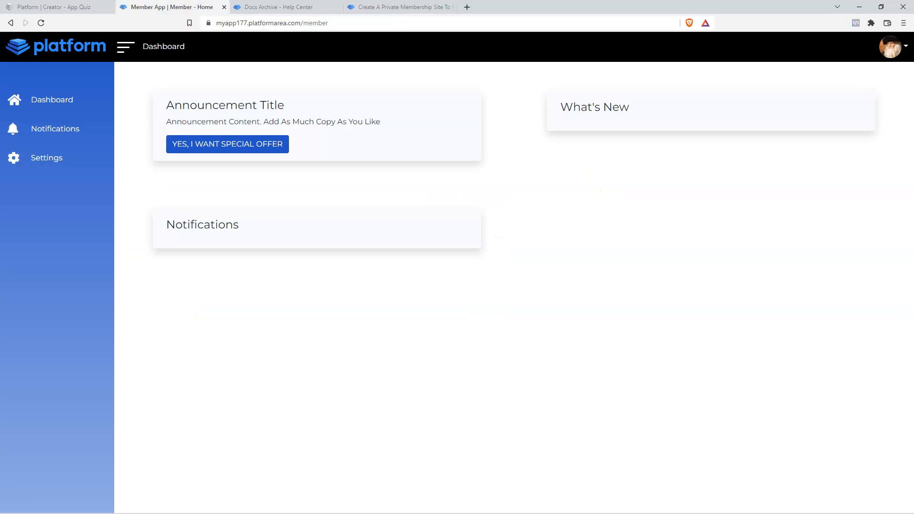
left_click(170, 7)
left_click(98, 9)
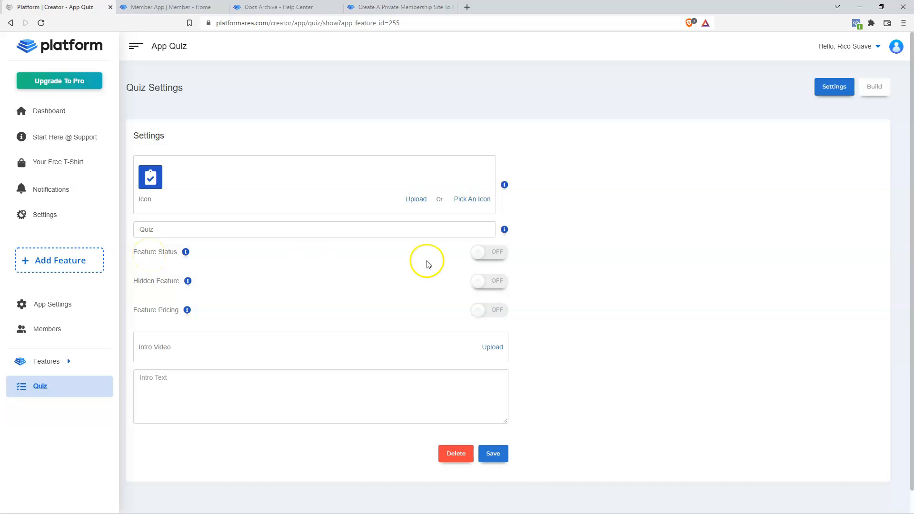
left_click(493, 253)
left_click(495, 454)
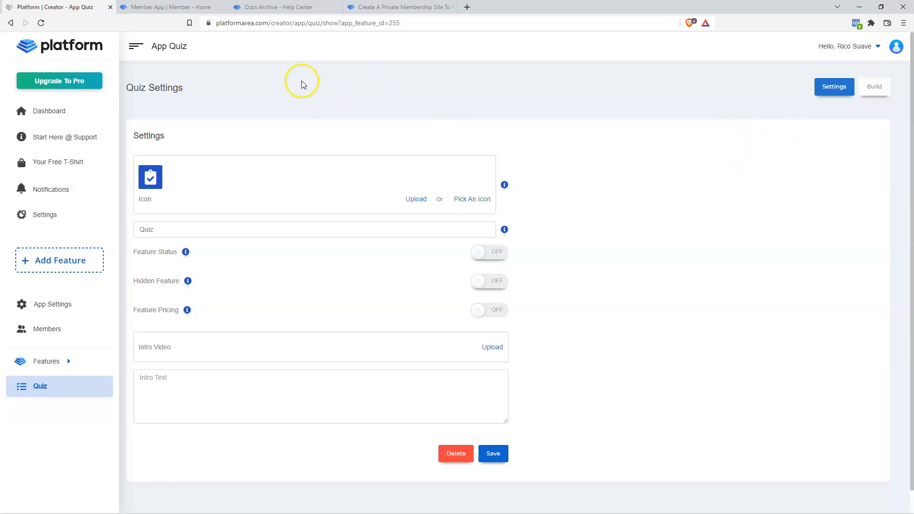
left_click(171, 7)
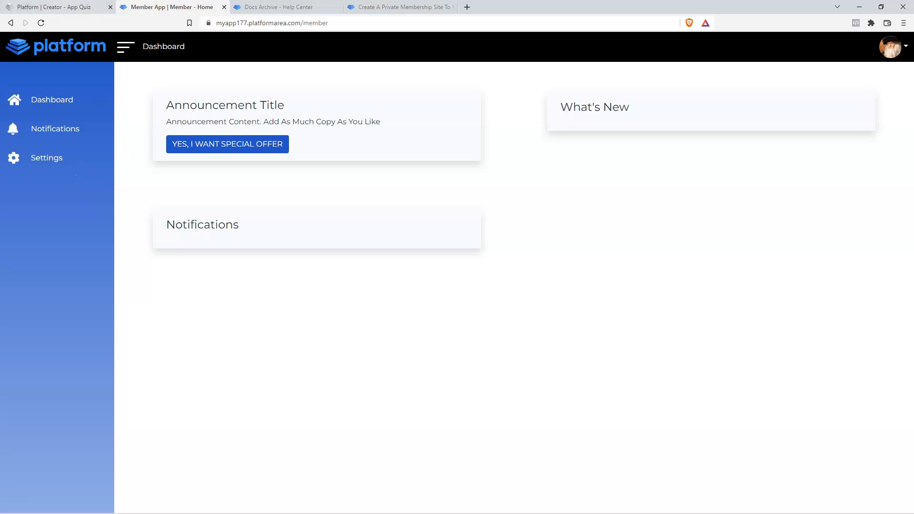
left_click(67, 7)
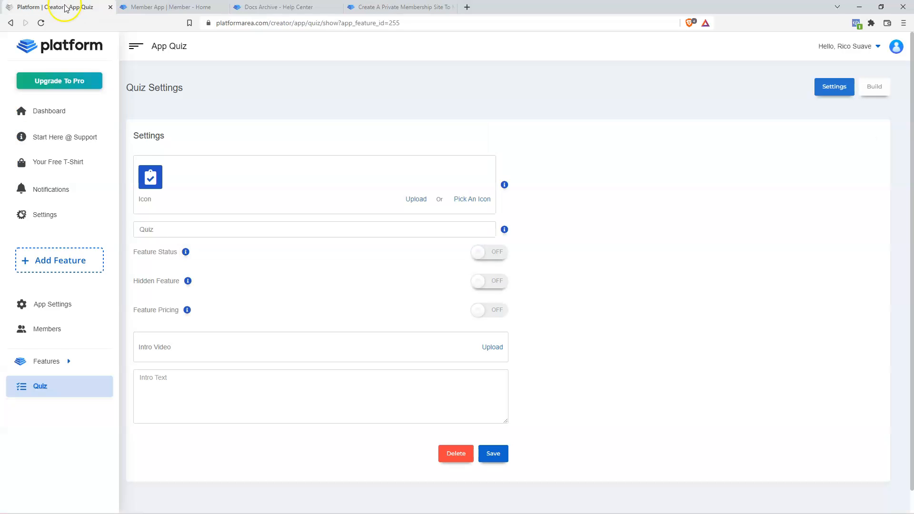
left_click(614, 177)
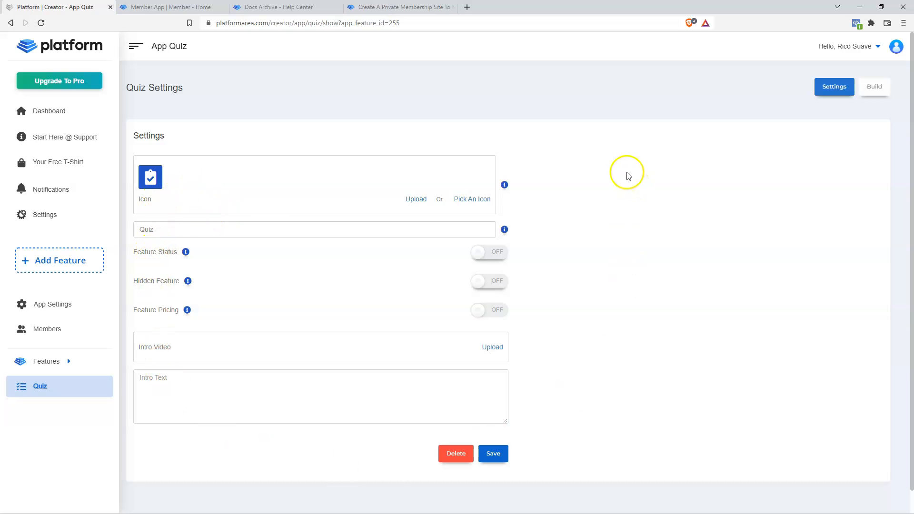
mouse_move(505, 187)
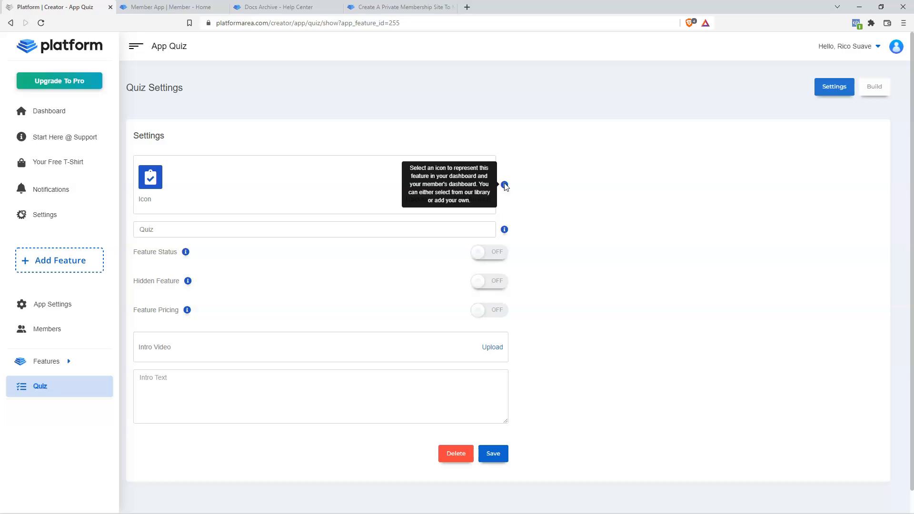
mouse_move(505, 232)
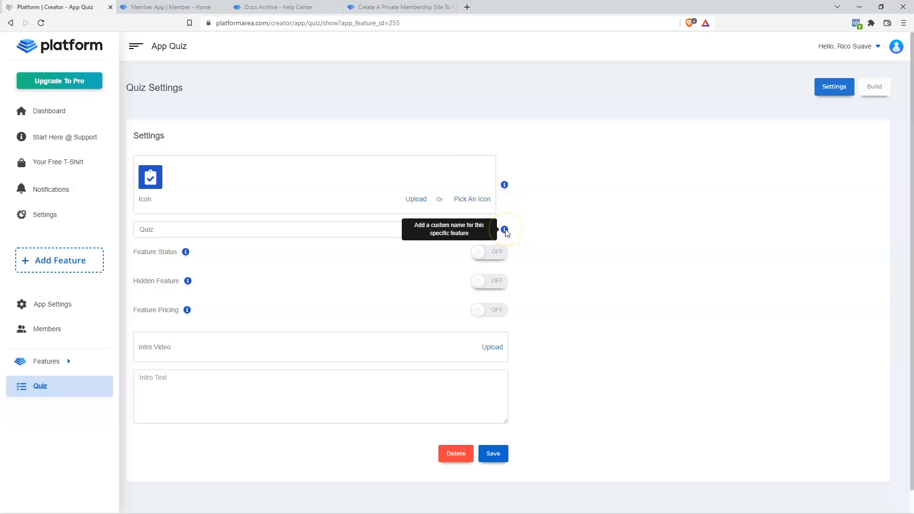
mouse_move(189, 282)
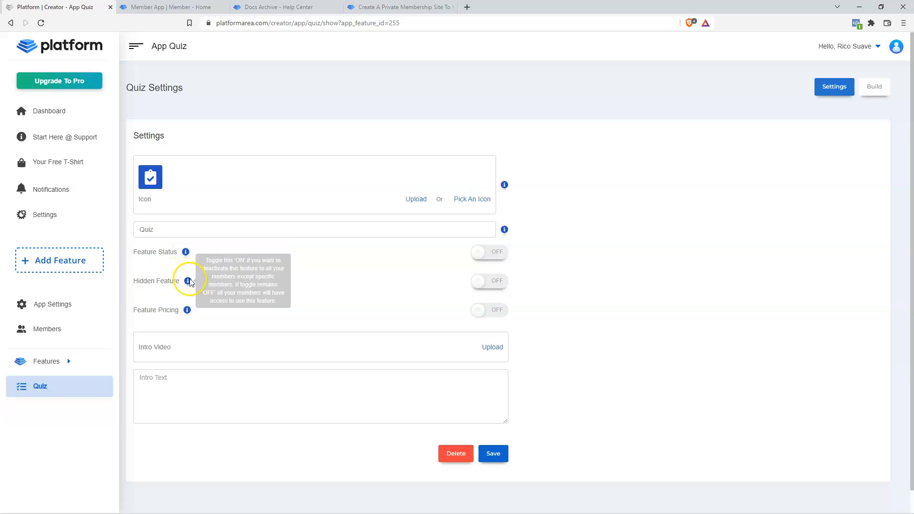
mouse_move(188, 310)
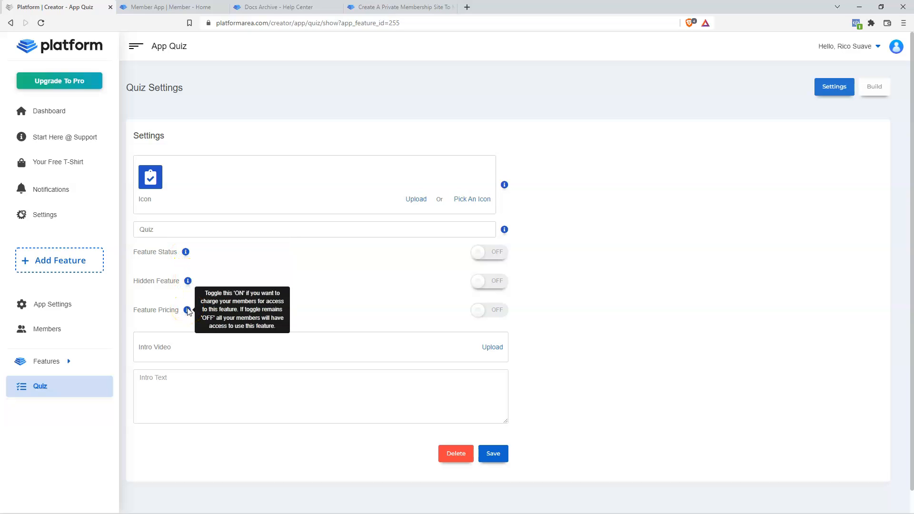
left_click(45, 143)
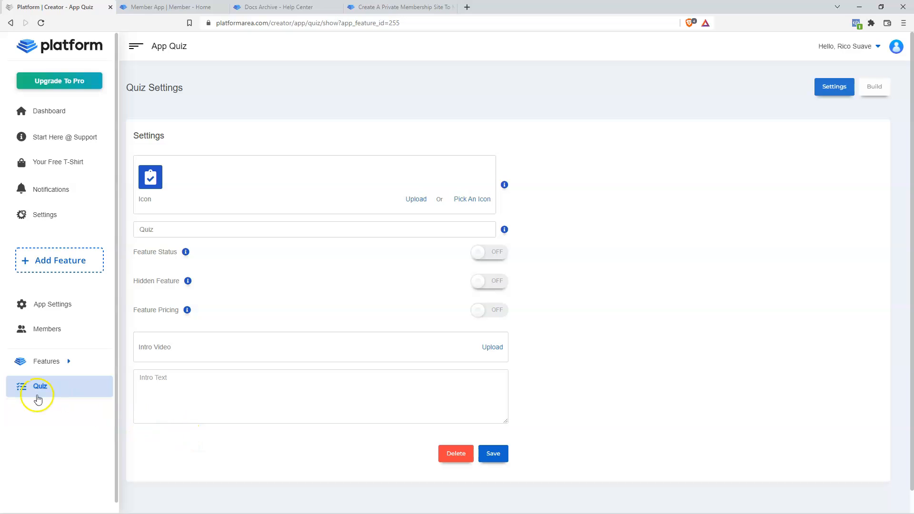
- View the member app dashboard, still listing only Dashboard, Notifications and Settings
left_click(176, 7)
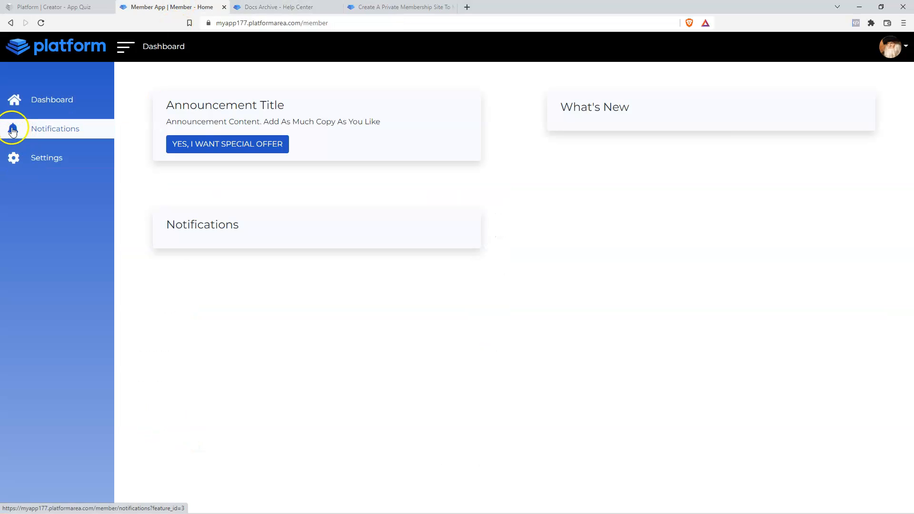
- Change the quiz feature icon to the bar chart, then check the member app dashboard
left_click(56, 7)
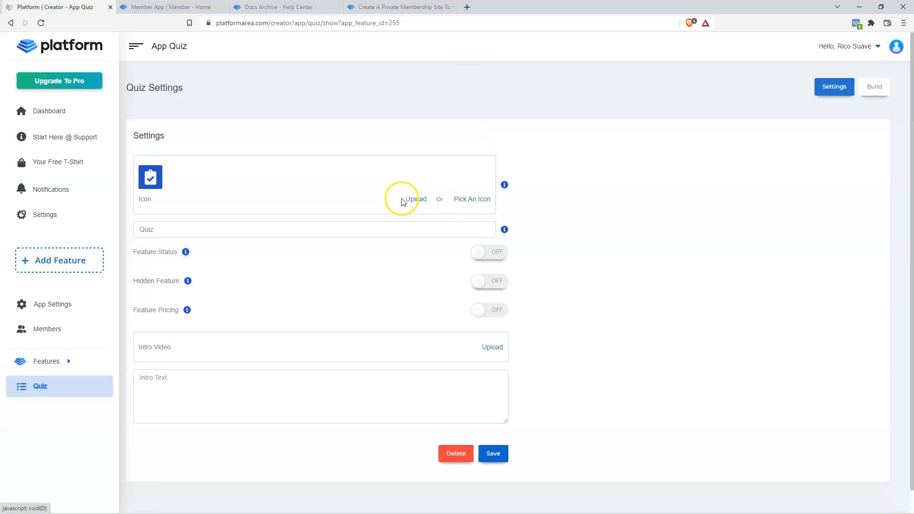
left_click(478, 200)
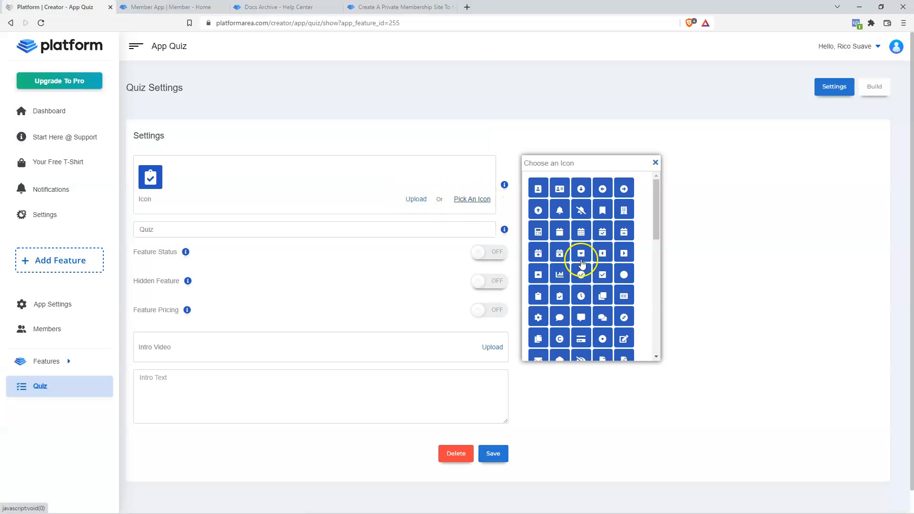
left_click(560, 275)
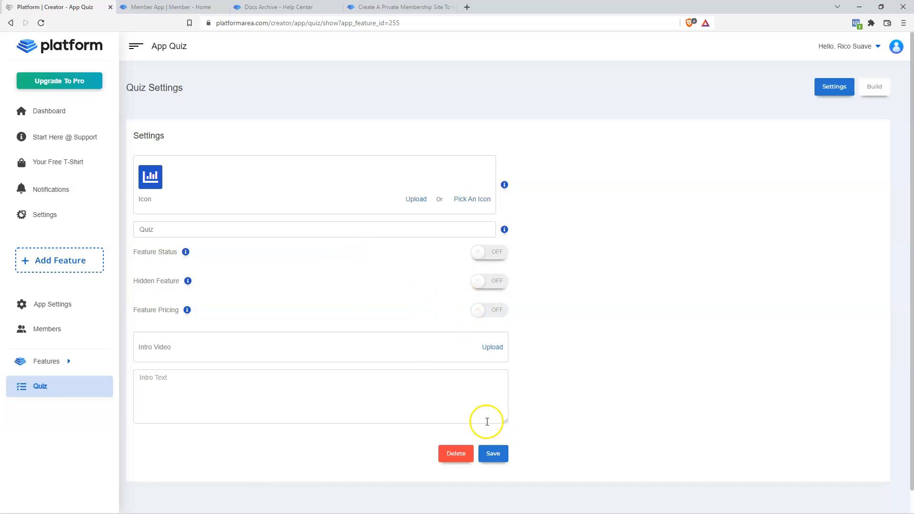
left_click(184, 236)
left_click(183, 236)
left_click(41, 390)
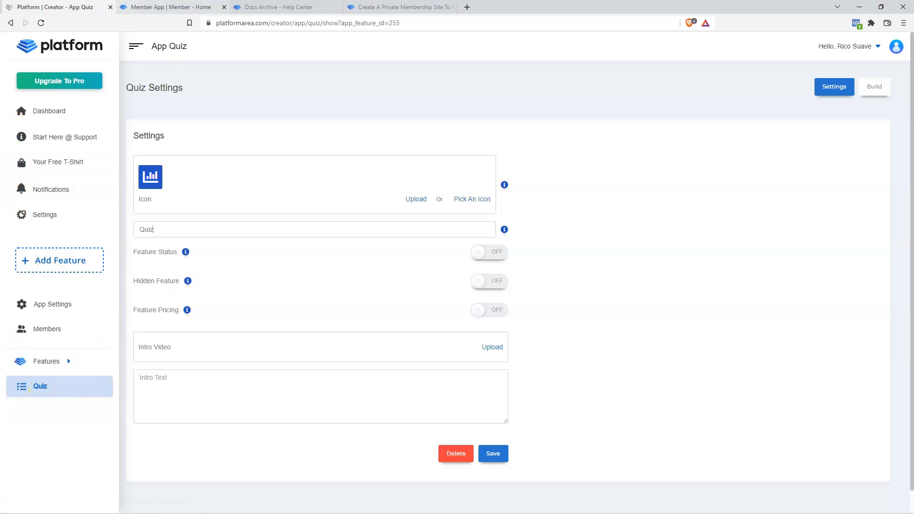
left_click(174, 8)
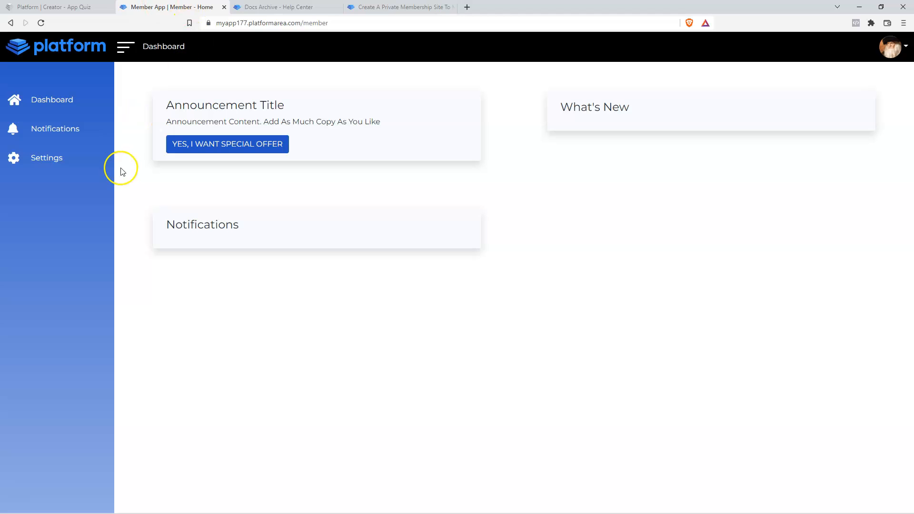
- Prefix the feature name with 'Awesome' to make 'Awesome Quiz', then try turning Feature Status on
left_click(54, 6)
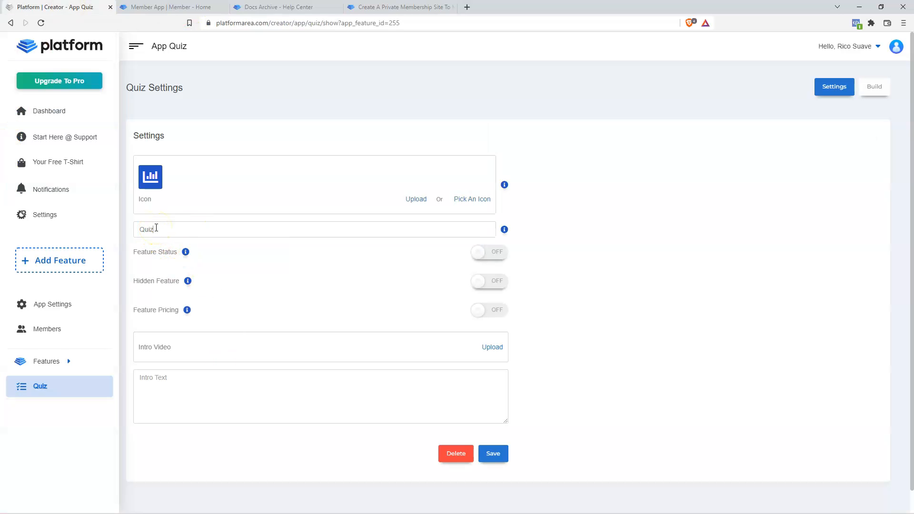
type("Awesome")
mouse_move(185, 256)
left_click(488, 254)
left_click(476, 310)
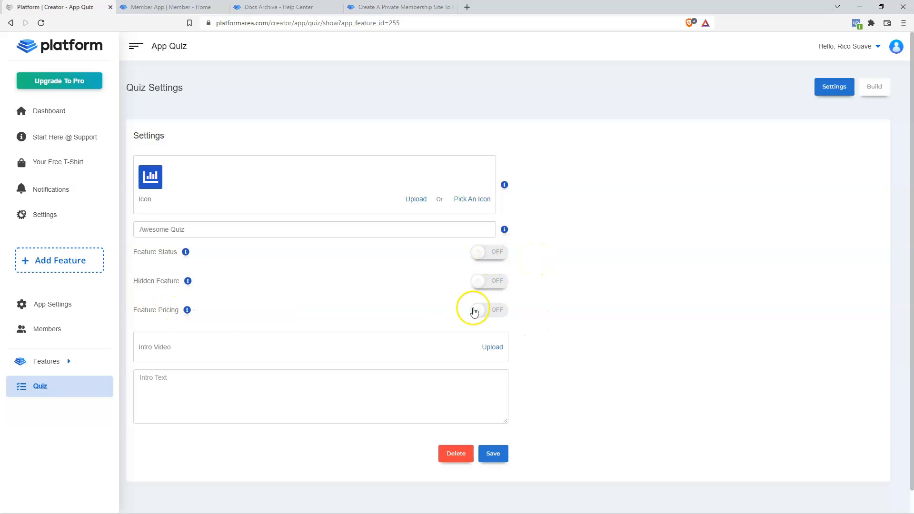
scroll(684, 346, "down", 3)
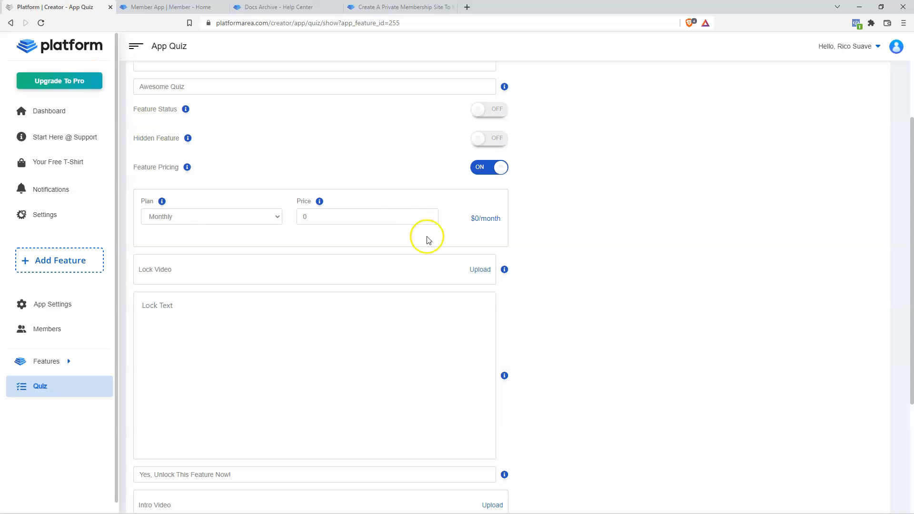
left_click(183, 218)
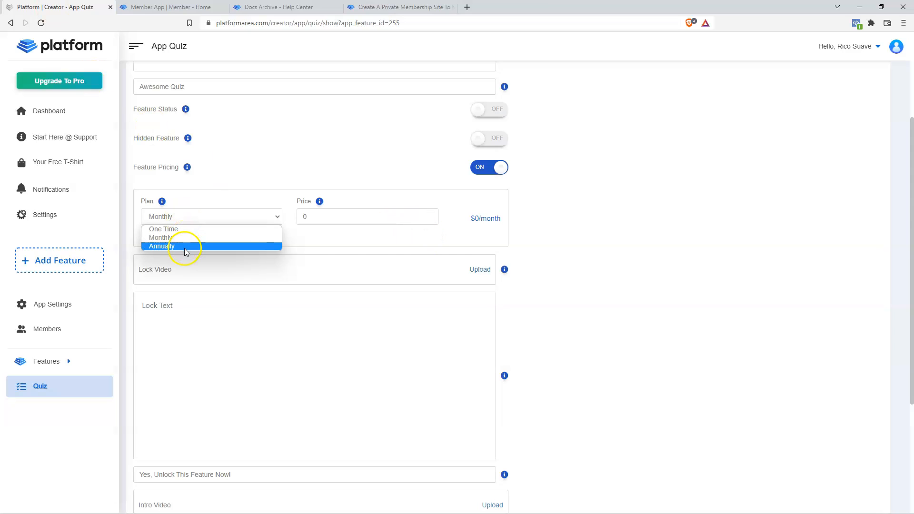
left_click(317, 217)
left_click(429, 215)
left_click(429, 215)
left_click(429, 215)
left_click(429, 215)
left_click(429, 215)
left_click(429, 215)
left_click(429, 215)
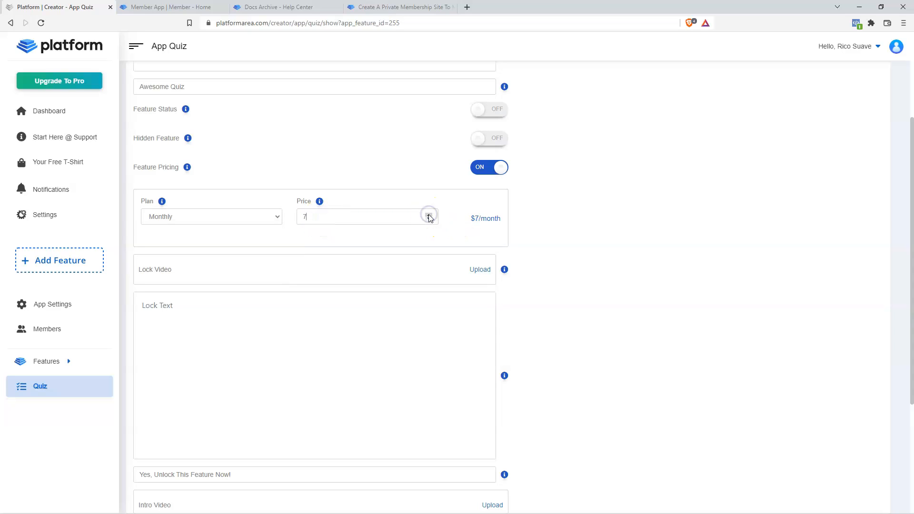
left_click(227, 217)
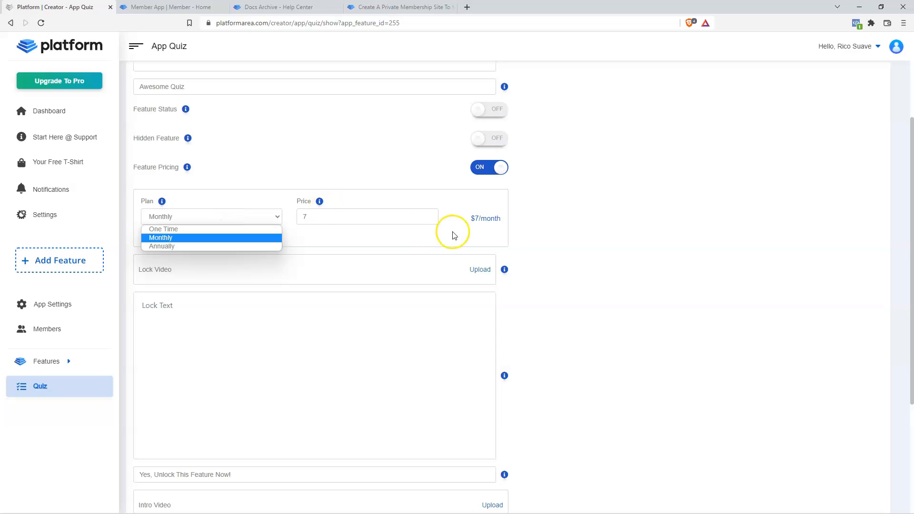
left_click(193, 230)
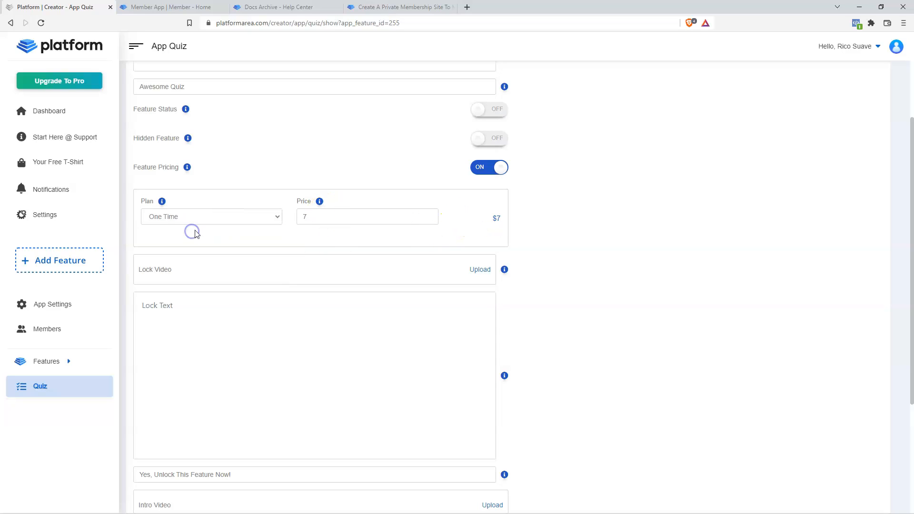
left_click(429, 214)
left_click(428, 214)
left_click(428, 215)
scroll(573, 217, "down", 1)
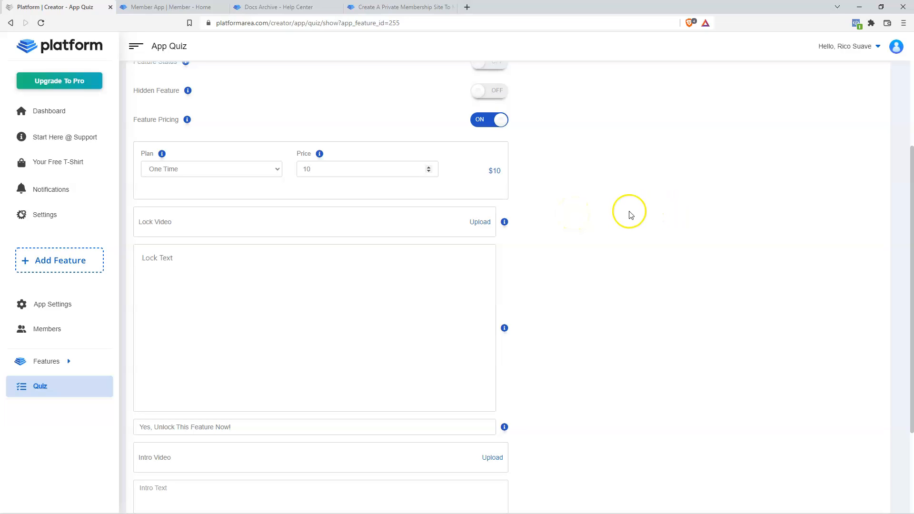
scroll(621, 217, "up", 4)
scroll(601, 303, "down", 2)
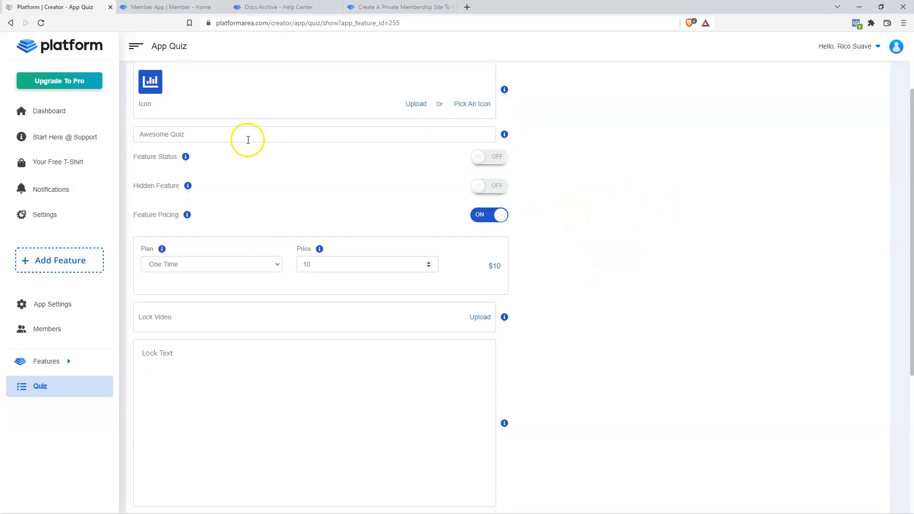
scroll(581, 280, "down", 2)
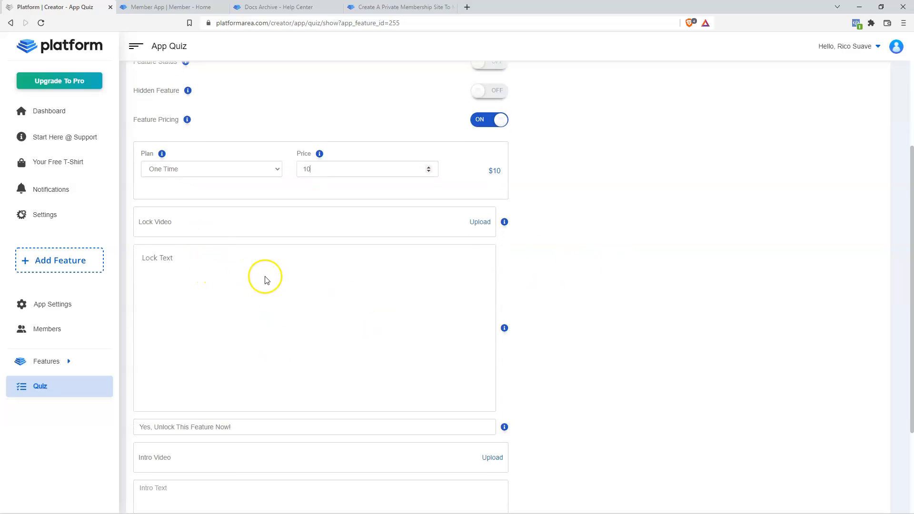
scroll(265, 291, "down", 2)
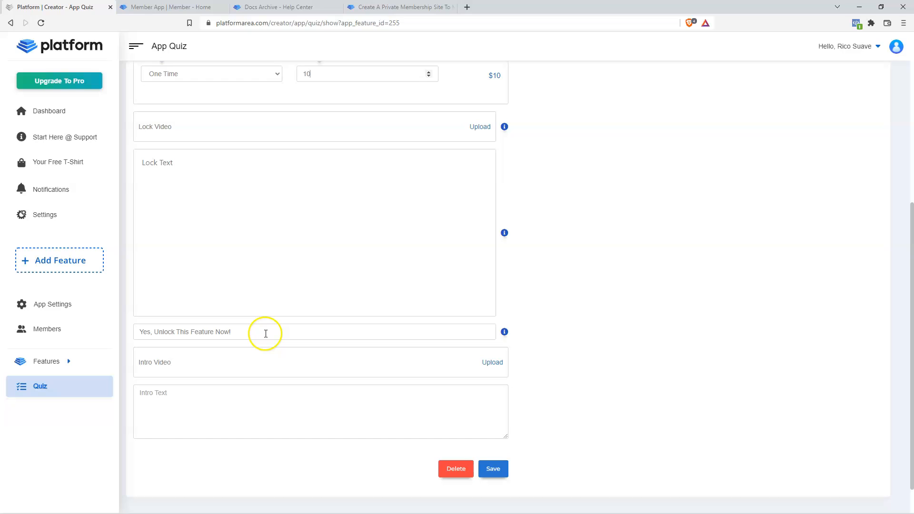
scroll(200, 319, "up", 6)
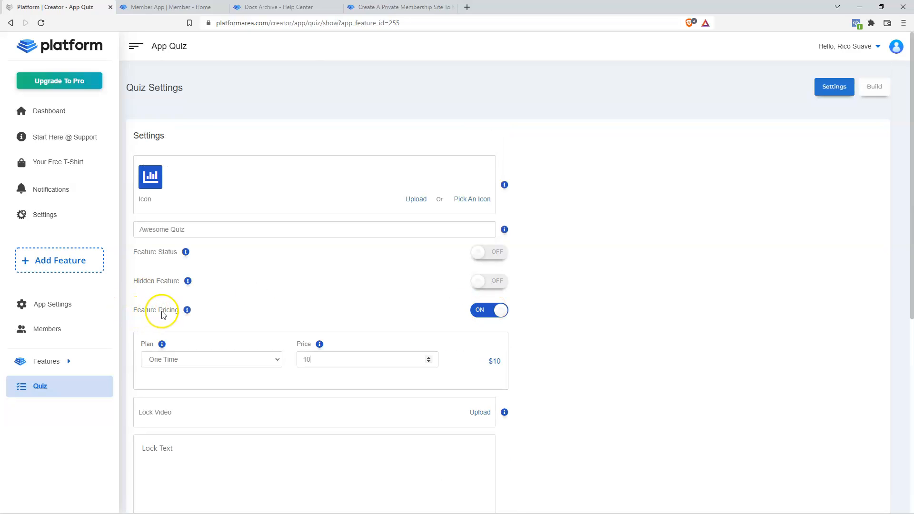
left_click(499, 311)
scroll(623, 317, "down", 1)
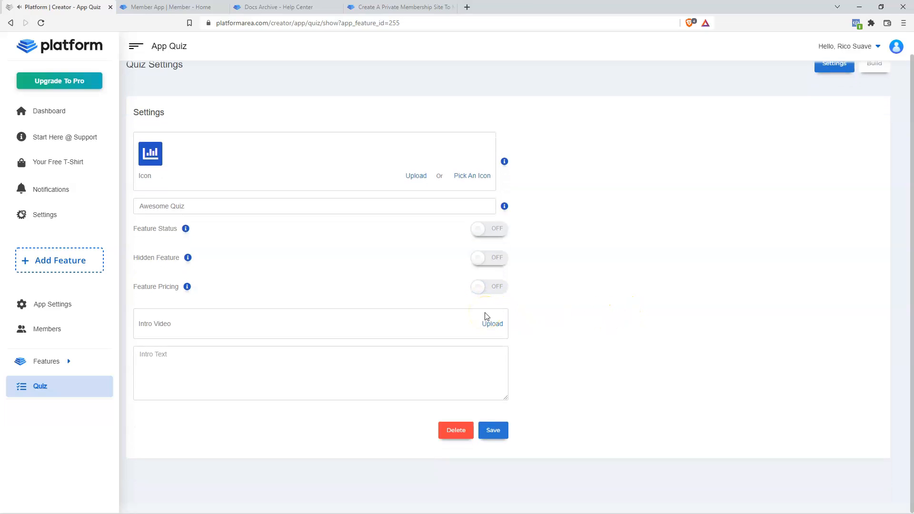
left_click(551, 304)
left_click(232, 374)
scroll(664, 325, "up", 1)
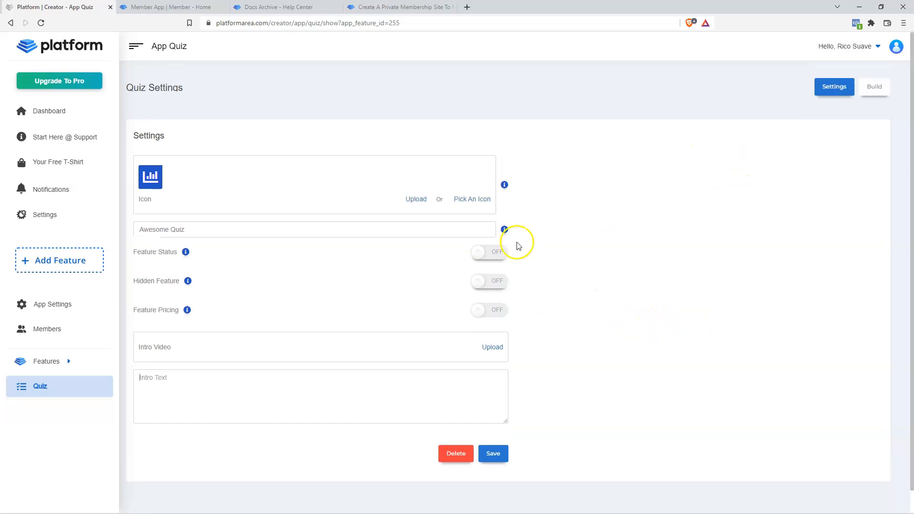
left_click(878, 93)
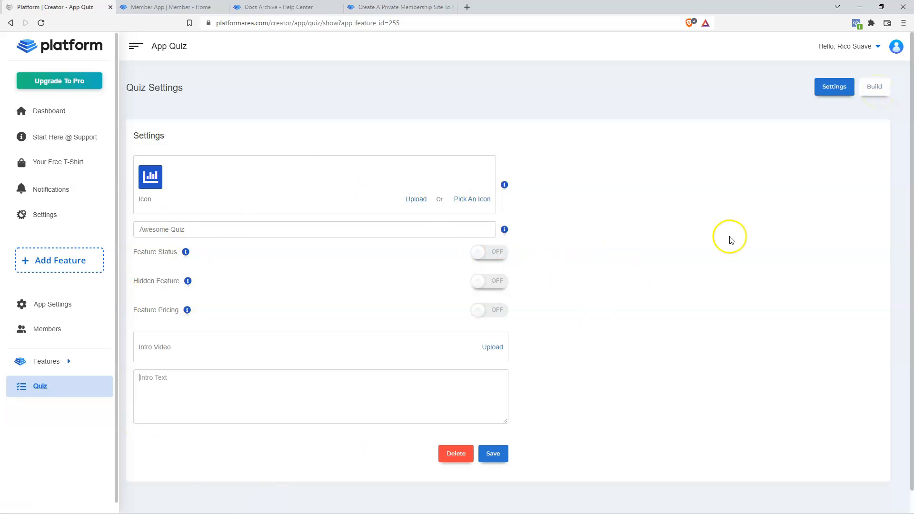
- In Quiz Build, create and save a new quiz titled 'Awesome Quiz 1'
left_click(878, 86)
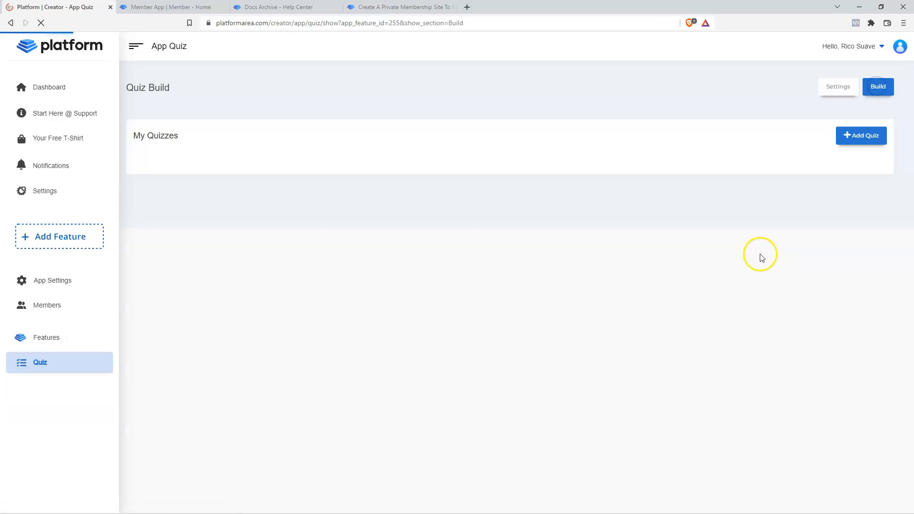
left_click(862, 137)
left_click(457, 93)
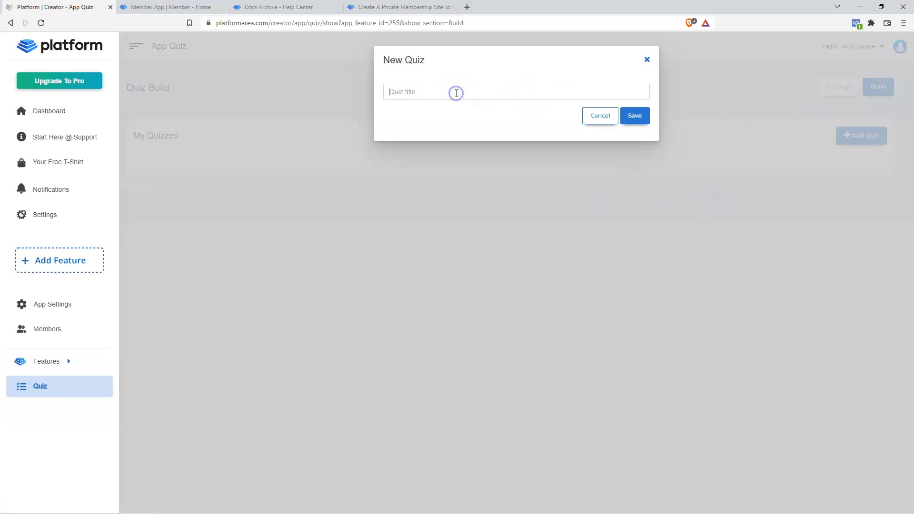
type("Quiz 1")
left_click(391, 92)
type("Awesome")
left_click(634, 116)
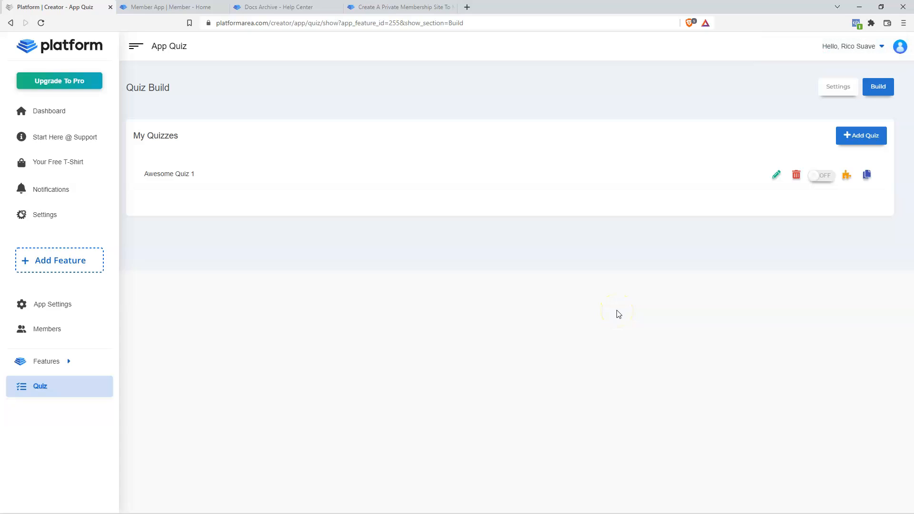
- Open the question flowchart of Awesome Quiz 1 for editing
left_click(554, 250)
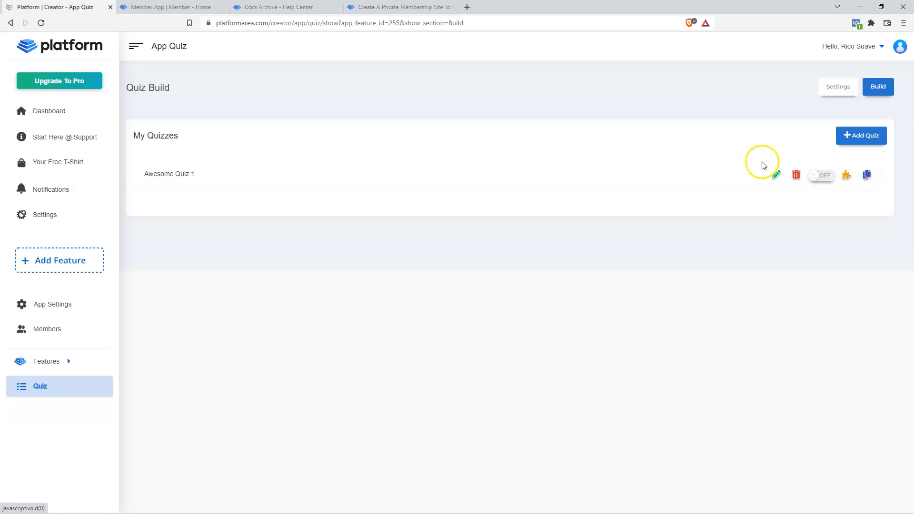
left_click(847, 178)
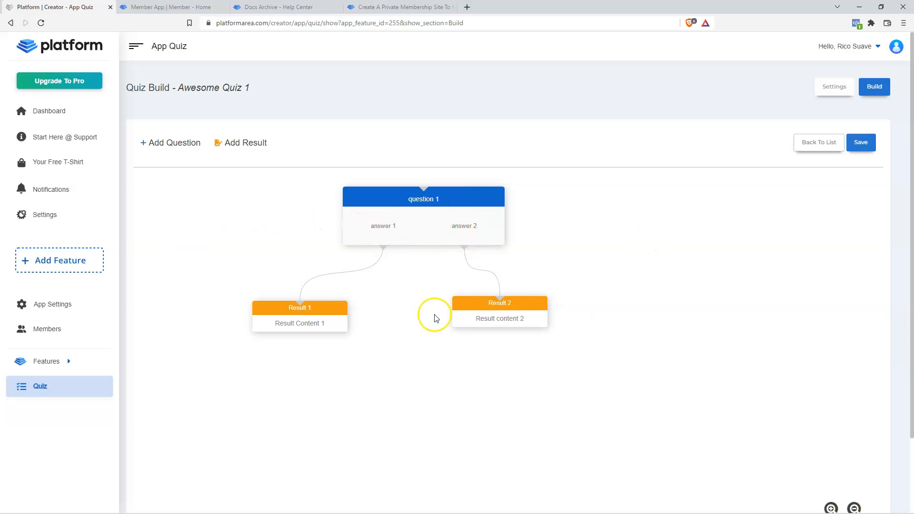
- Rewrite question 1 as 'How old are you?' with first answers 'Under 18' and '18-30'
left_click(490, 311)
mouse_move(438, 198)
left_click(464, 177)
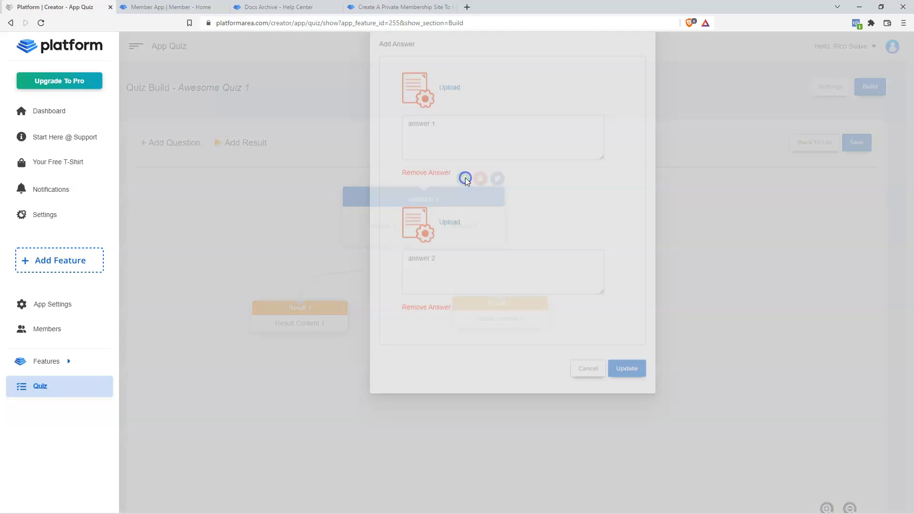
left_click(446, 92)
key("BackSpace")
key("BackSpace")
key("BackSpace")
key("BackSpace")
key("BackSpace")
key("BackSpace")
key("BackSpace")
key("BackSpace")
key("BackSpace")
key("BackSpace")
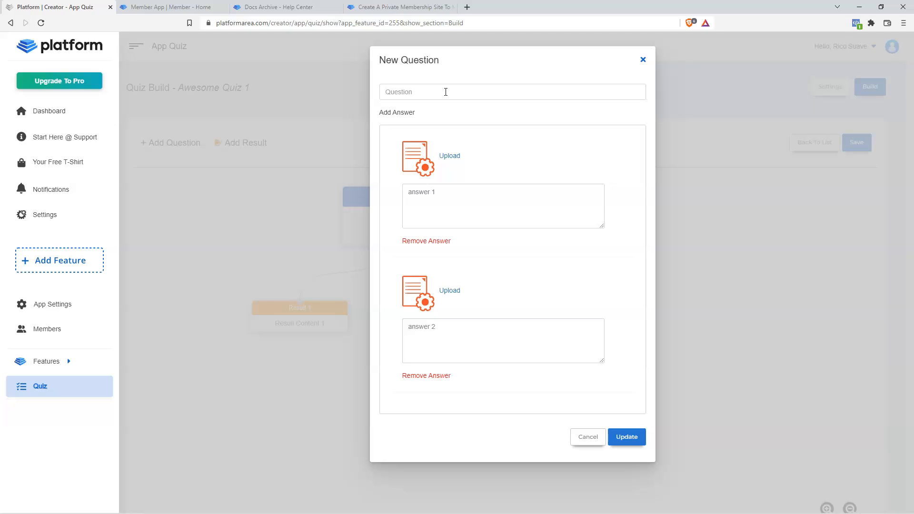
type("How old are you?")
left_click(493, 238)
type("Under 18")
left_click_drag(406, 325, 437, 323)
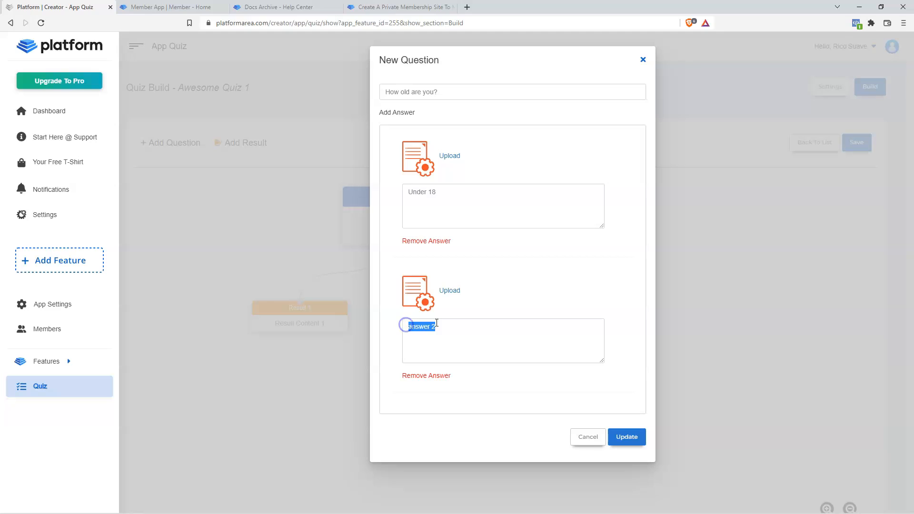
type("18-30")
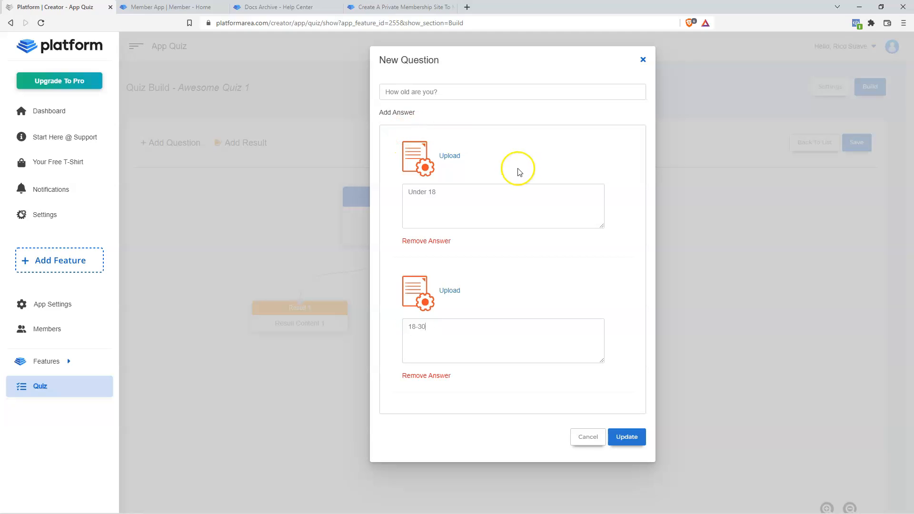
- Add third and fourth answers '30-50' and '50+' and update the question
left_click(398, 113)
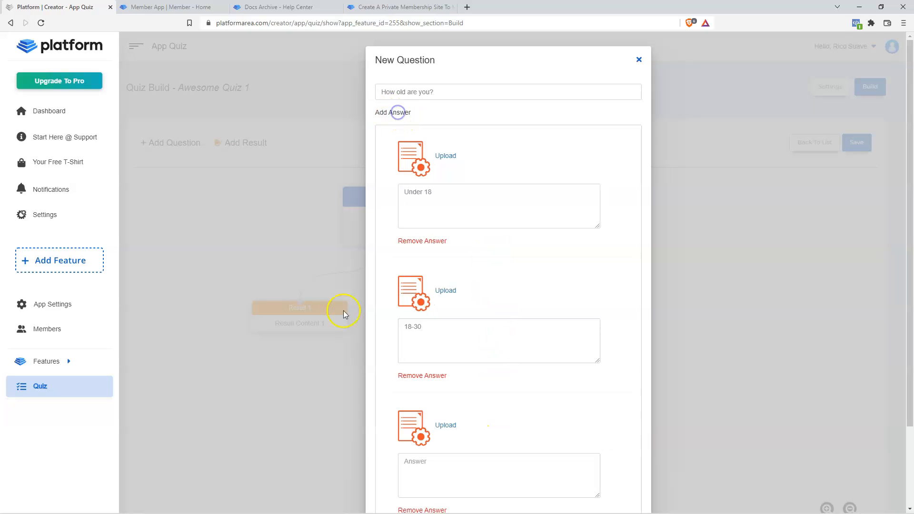
scroll(524, 366, "down", 2)
left_click(462, 372)
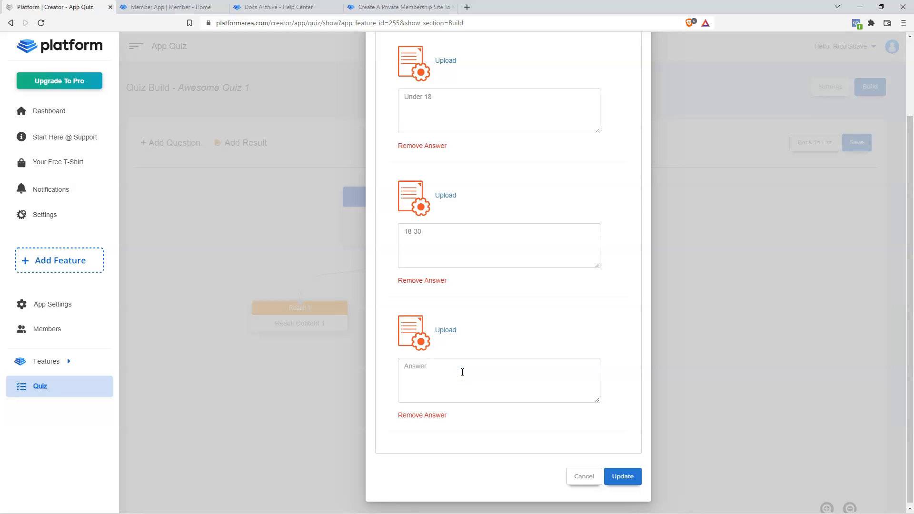
type("30-50")
scroll(567, 324, "up", 3)
left_click(395, 115)
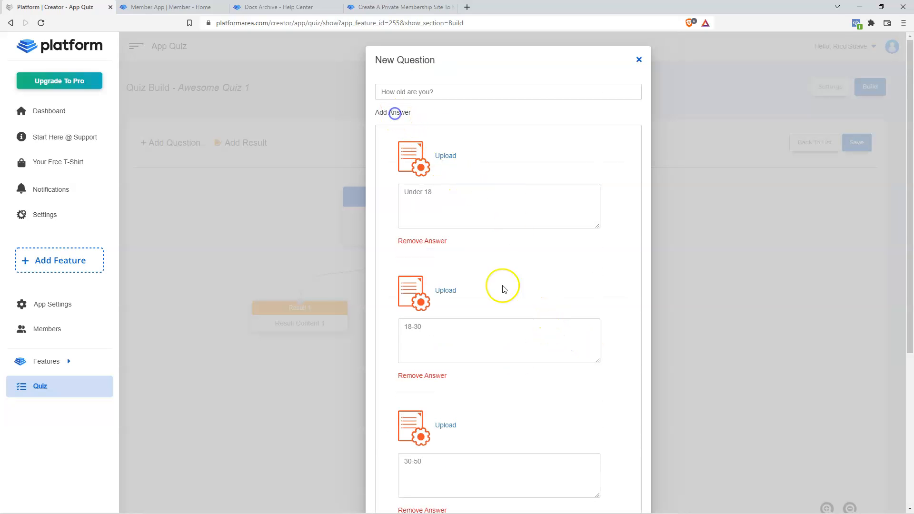
scroll(481, 352, "down", 4)
left_click(442, 420)
type("50+")
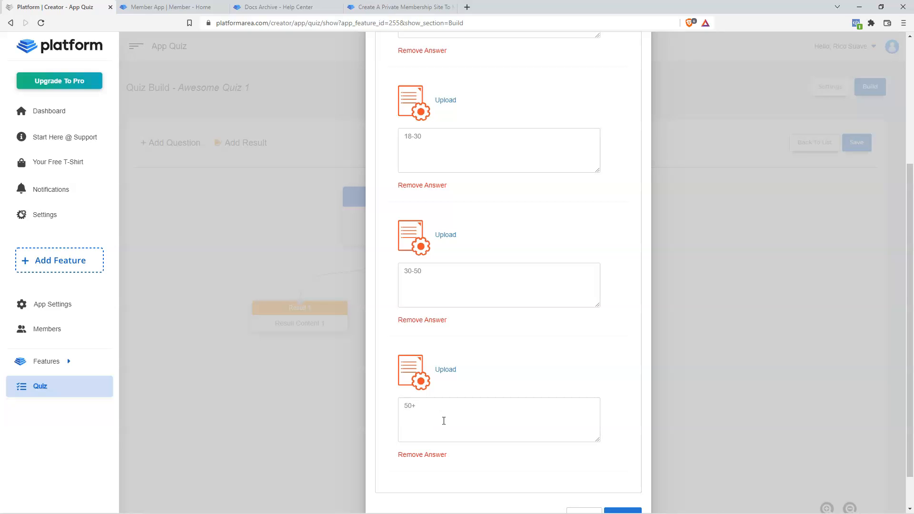
scroll(503, 320, "up", 3)
scroll(612, 423, "down", 4)
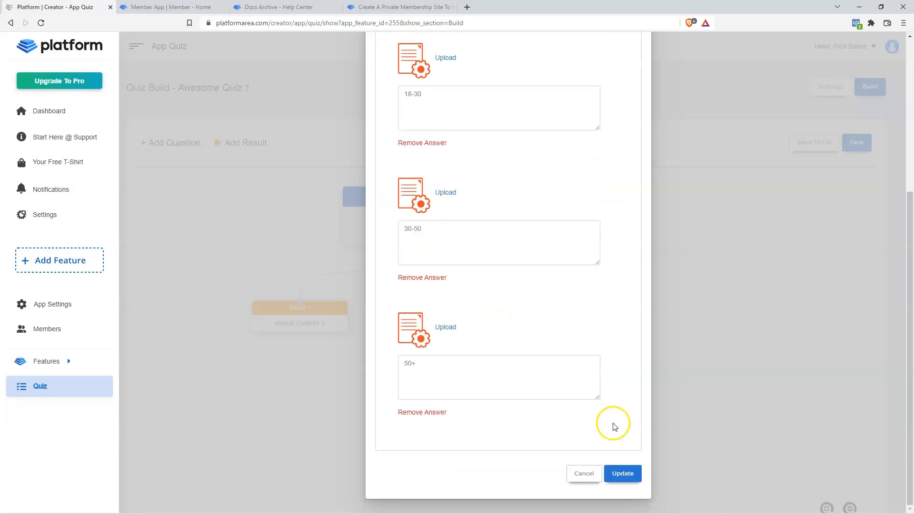
left_click(623, 474)
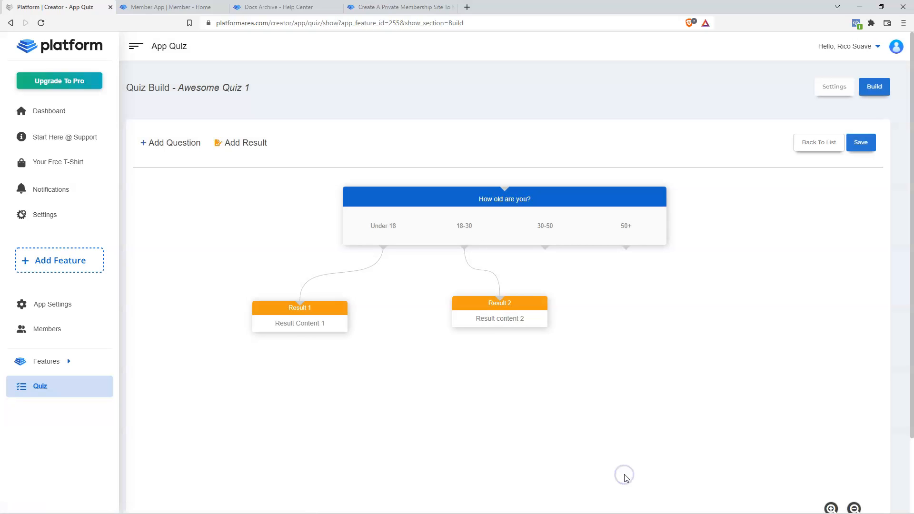
- Rearrange the result cards and make two duplicates of Result 2 side by side
left_click_drag(520, 307, 475, 347)
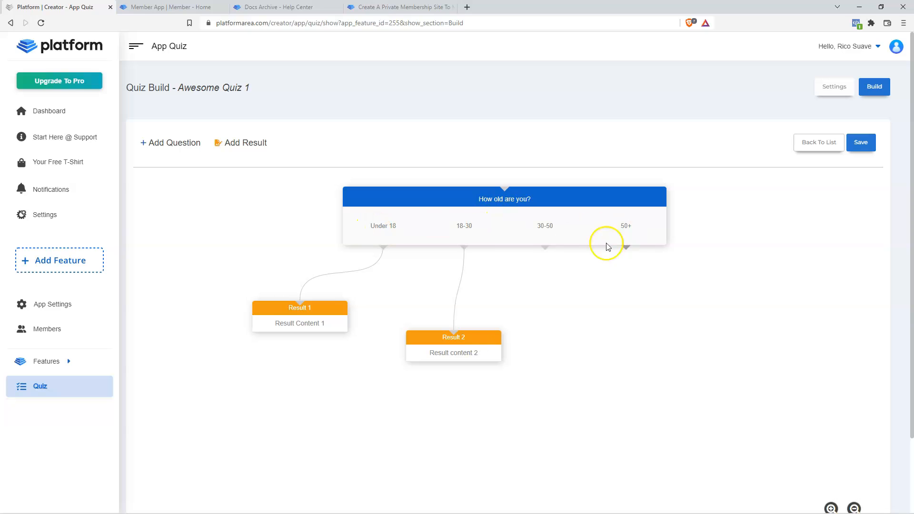
left_click_drag(323, 325, 345, 353)
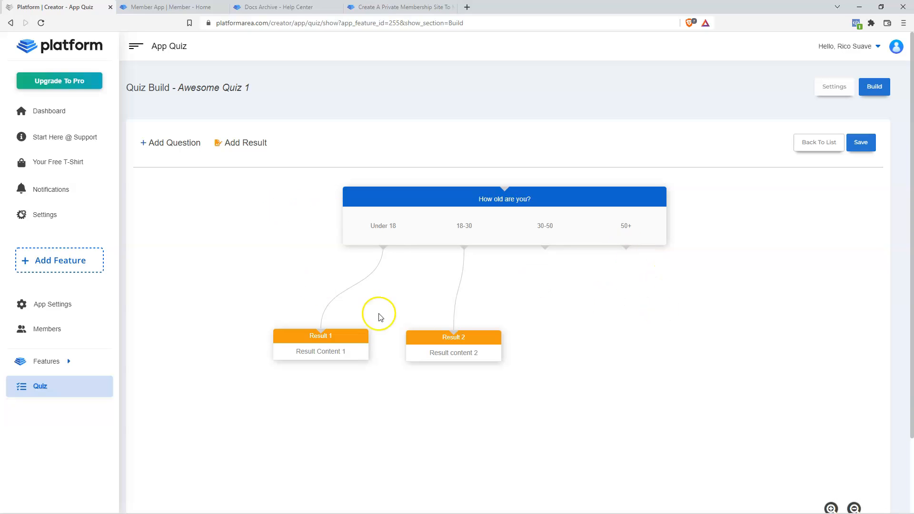
mouse_move(477, 350)
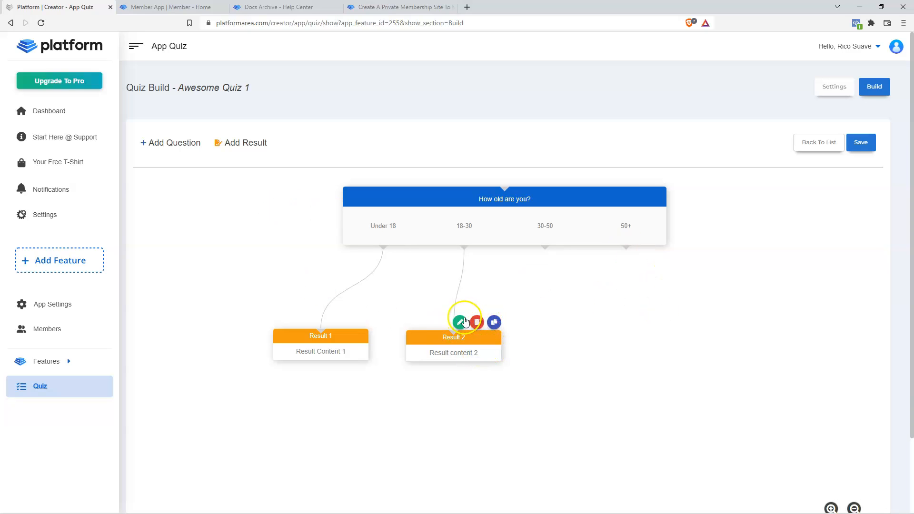
left_click(494, 322)
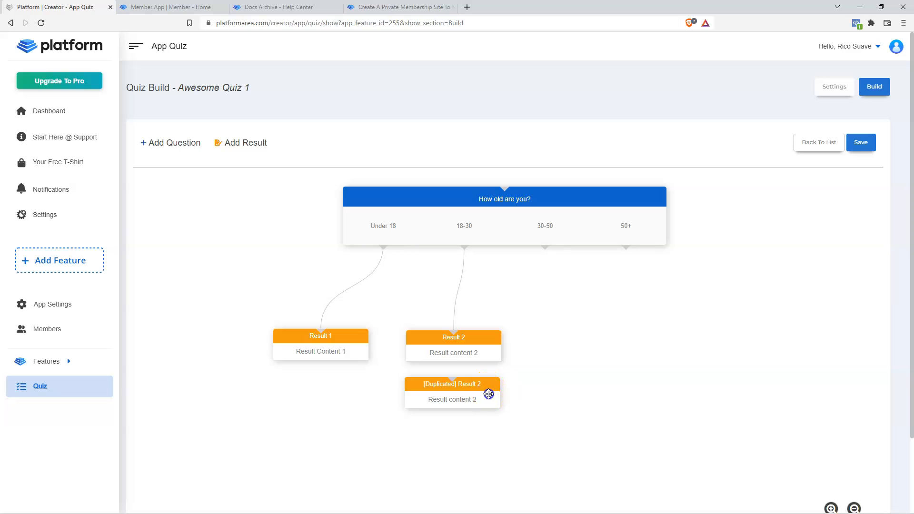
left_click(492, 369)
left_click_drag(482, 439, 678, 339)
left_click_drag(463, 398, 561, 341)
- Link the 30-50 and 50+ answers to the two Result 2 copies and save the flowchart
left_click(544, 248)
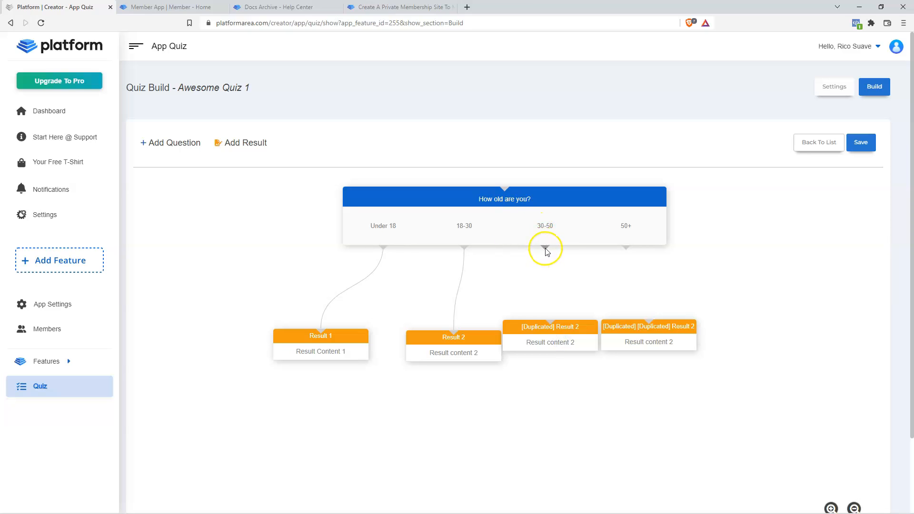
left_click_drag(547, 251, 553, 326)
left_click(626, 249)
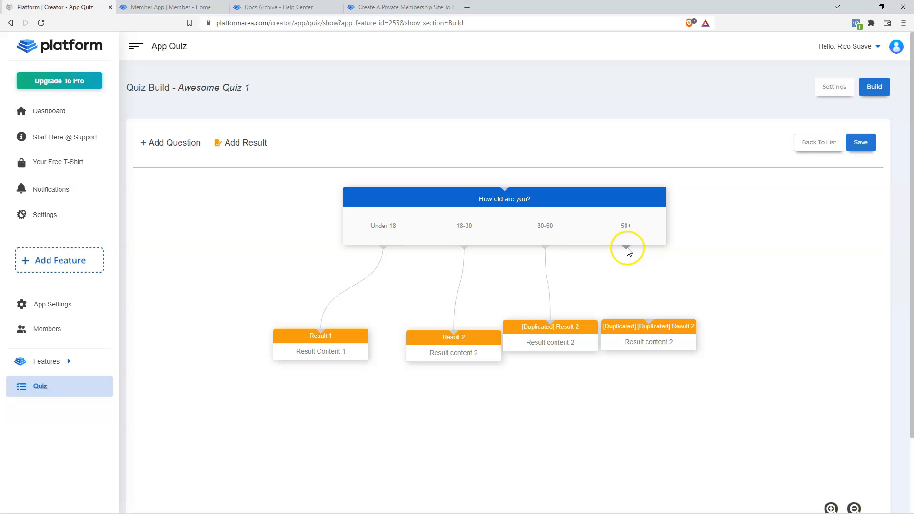
left_click_drag(627, 251, 741, 354)
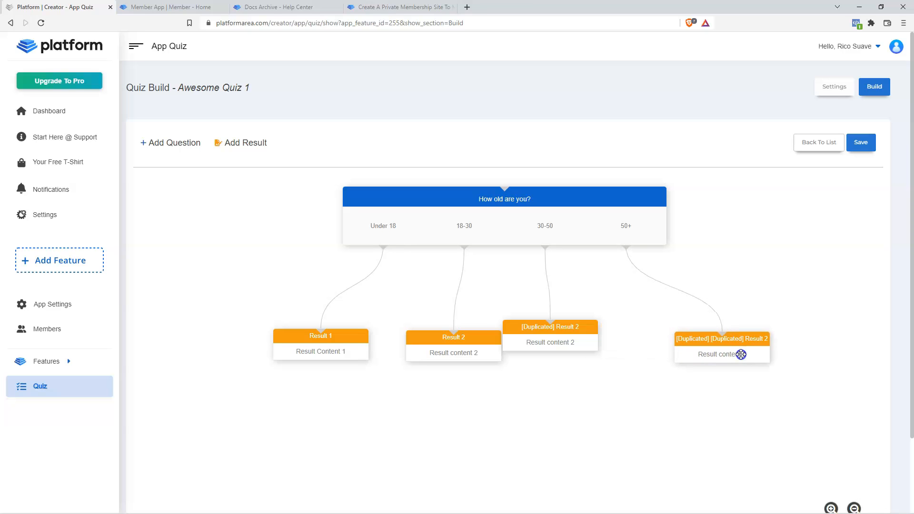
left_click_drag(564, 339, 602, 353)
left_click(861, 142)
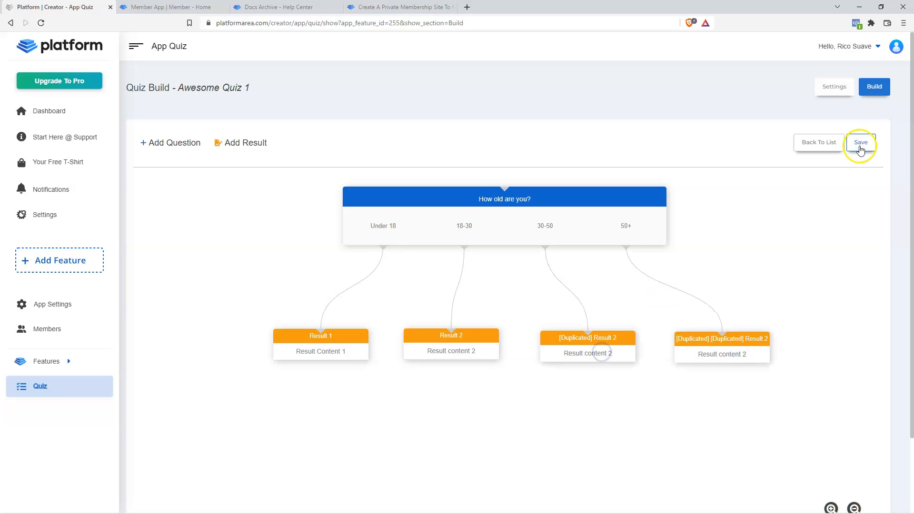
- Activate Awesome Quiz 1, give the feature a bar-chart icon, and switch it on and save
left_click(815, 145)
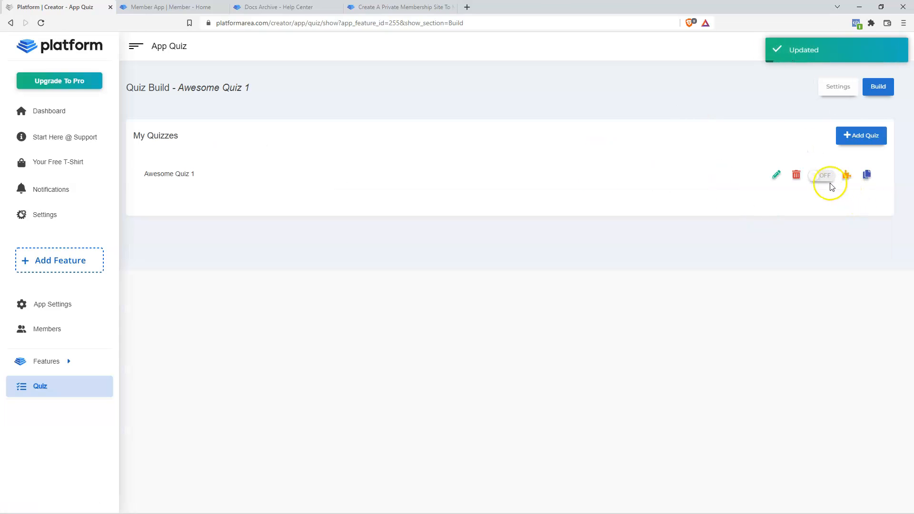
left_click(824, 176)
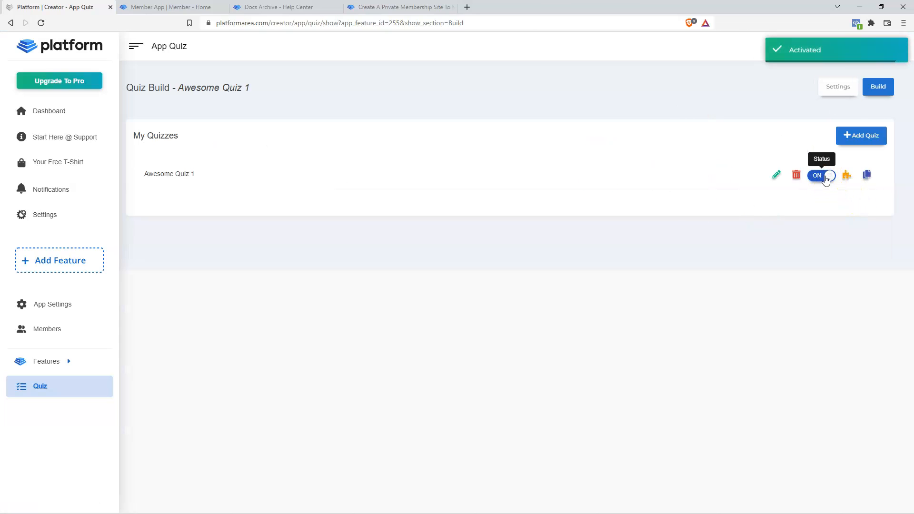
left_click(837, 87)
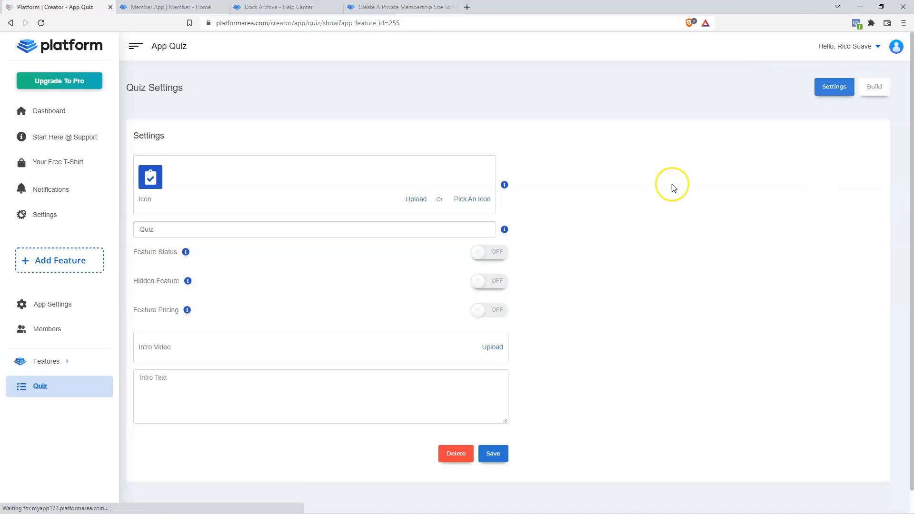
left_click(470, 200)
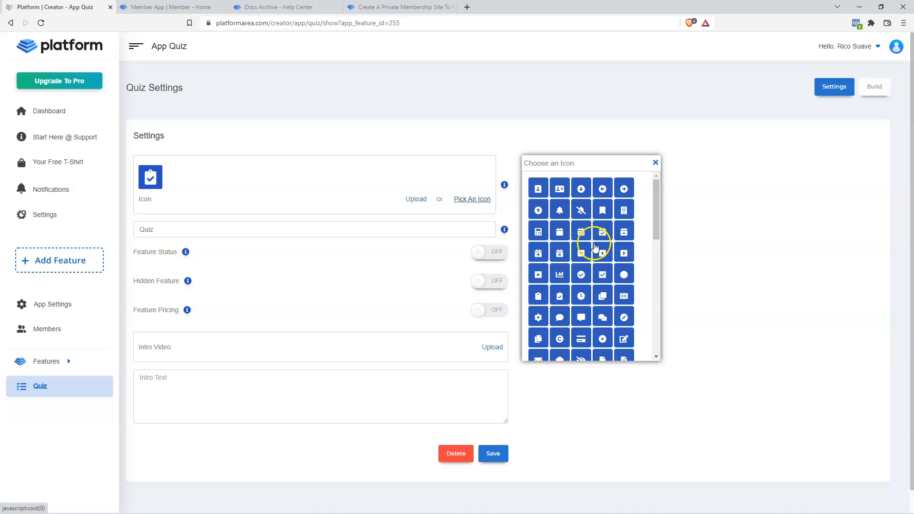
left_click(558, 276)
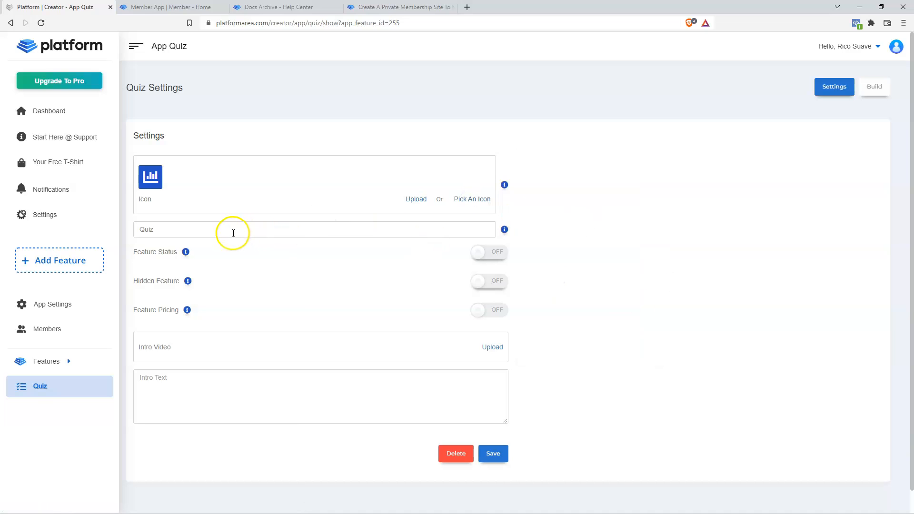
left_click(140, 229)
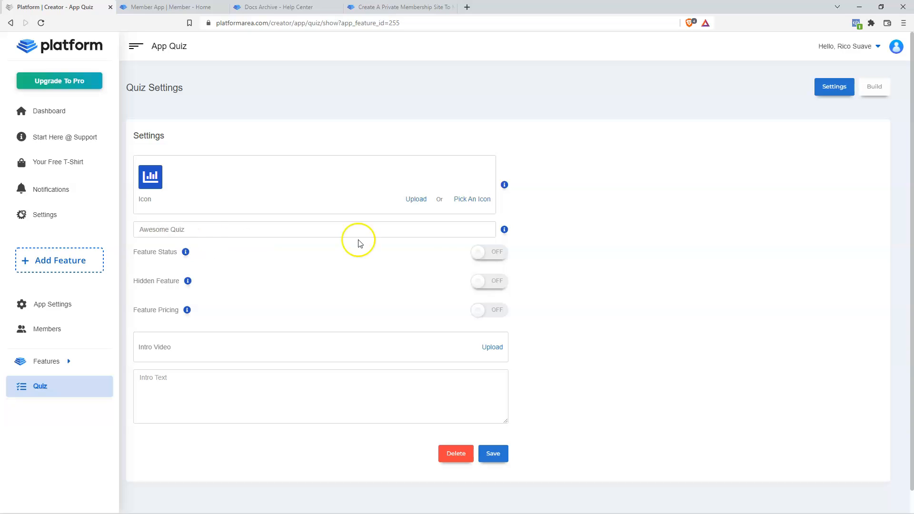
left_click(491, 258)
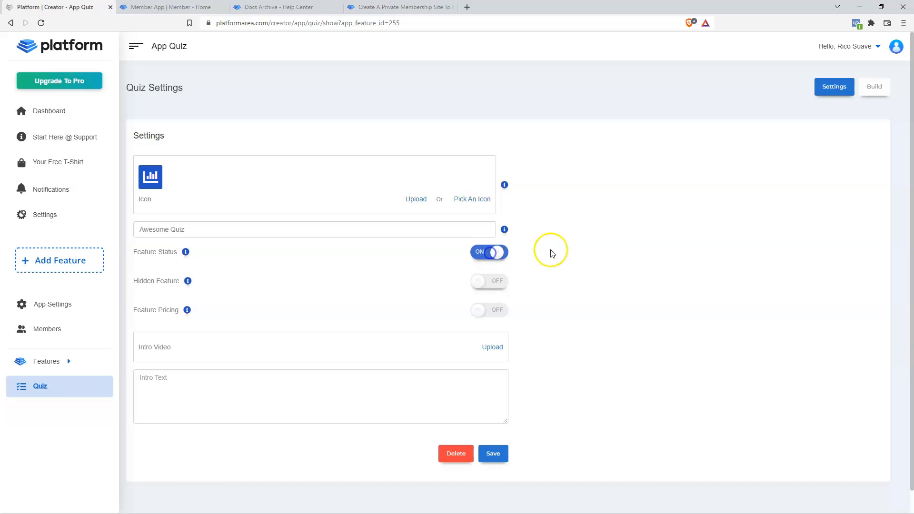
left_click(499, 455)
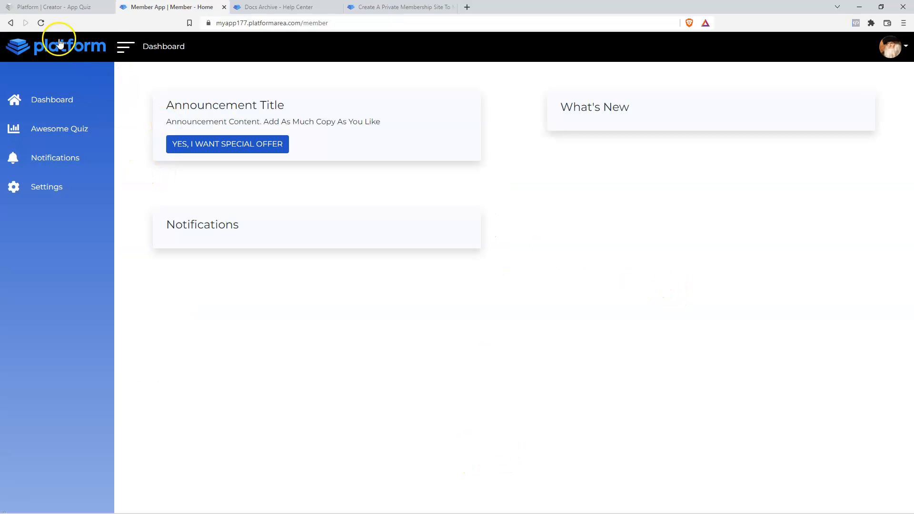
- Reload the member app to check its new Awesome Quiz page with Take Quiz
left_click(41, 23)
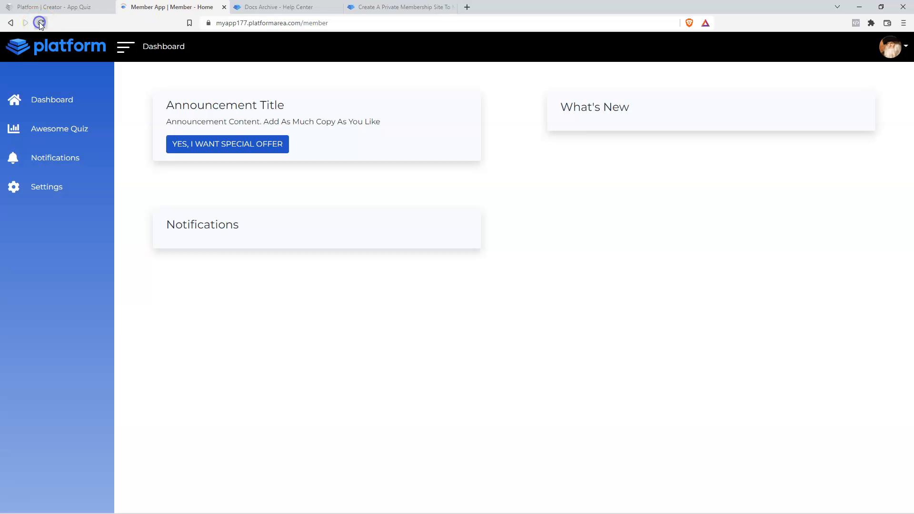
left_click(50, 129)
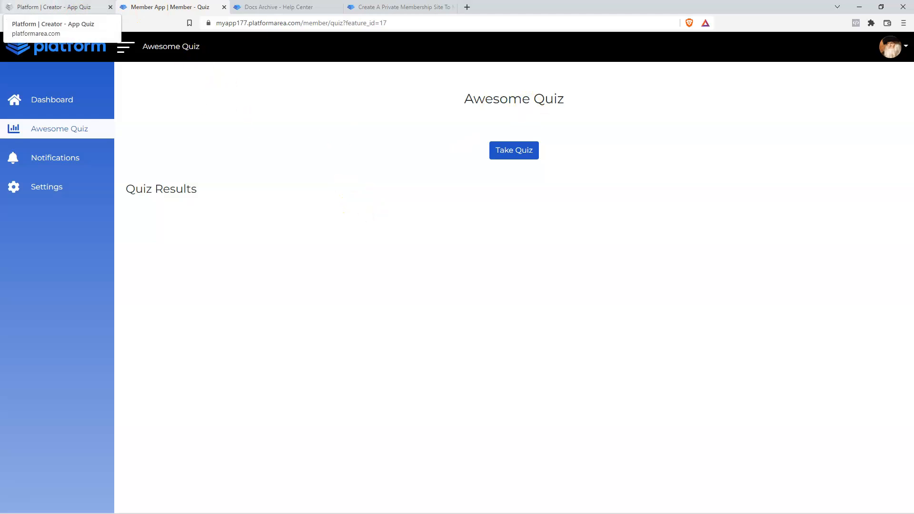
left_click(54, 7)
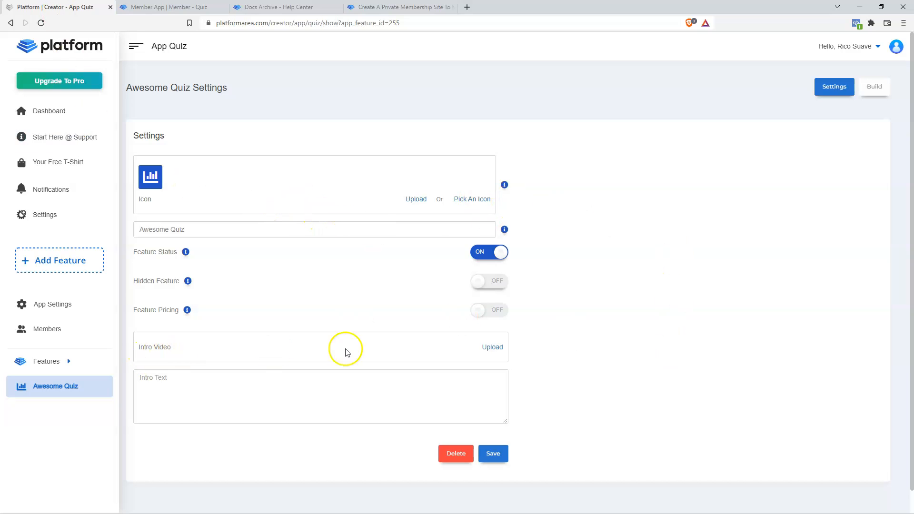
- Upload a video from the Videos folder as the Awesome Quiz intro video
left_click(495, 349)
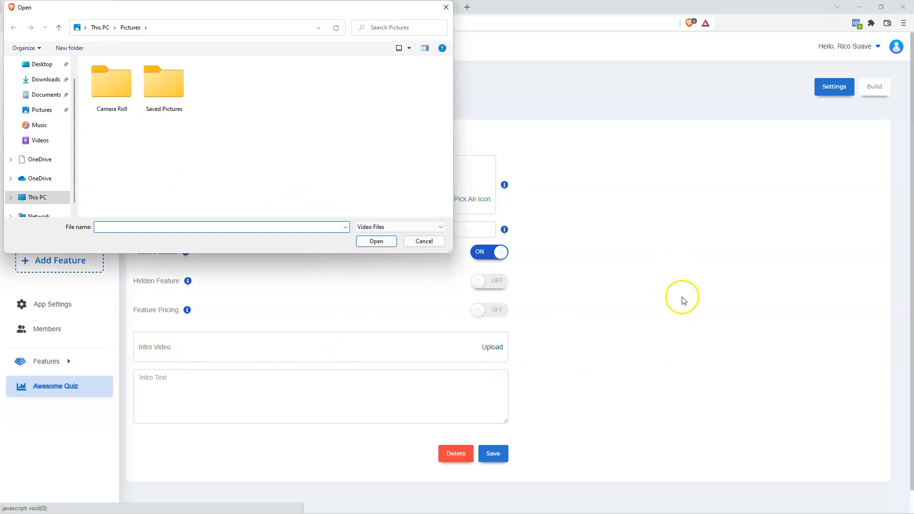
left_click(36, 142)
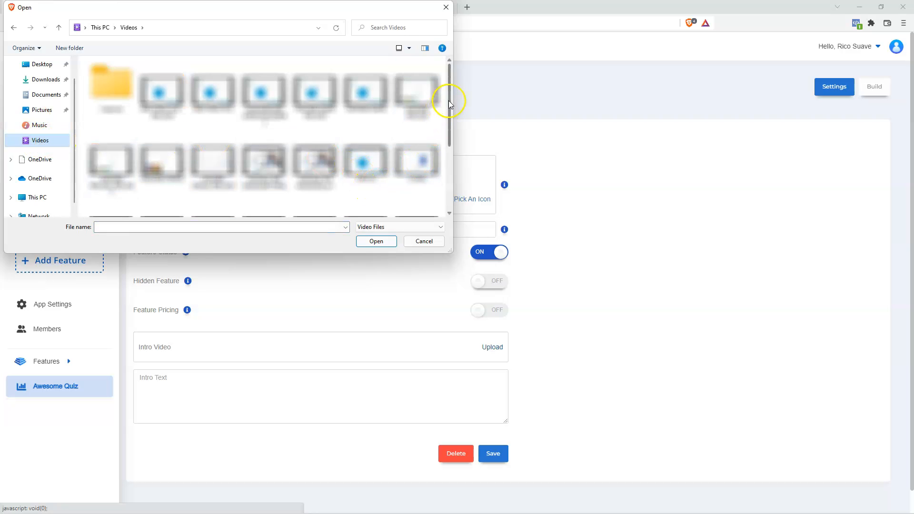
scroll(449, 100, "down", 2)
left_click(159, 187)
left_click(376, 241)
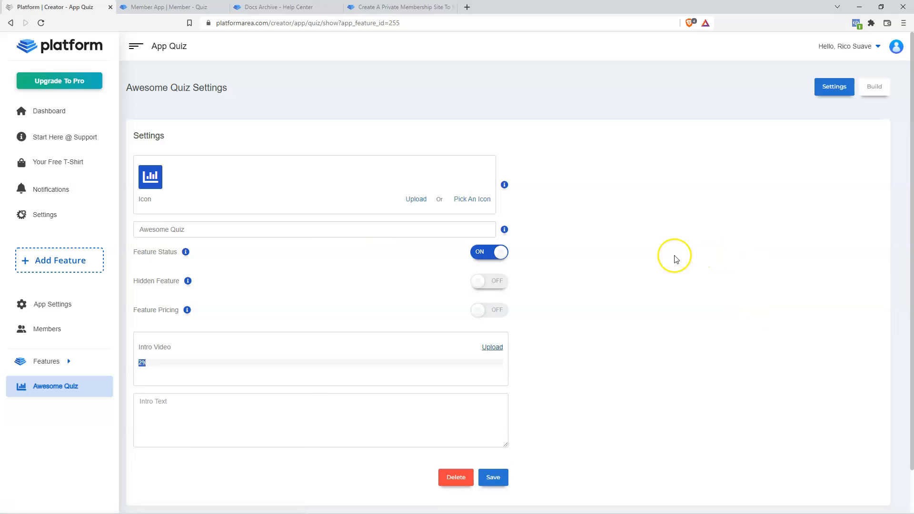
- Write intro text calling this the coolest quiz for getting questions answered, and save
left_click(243, 420)
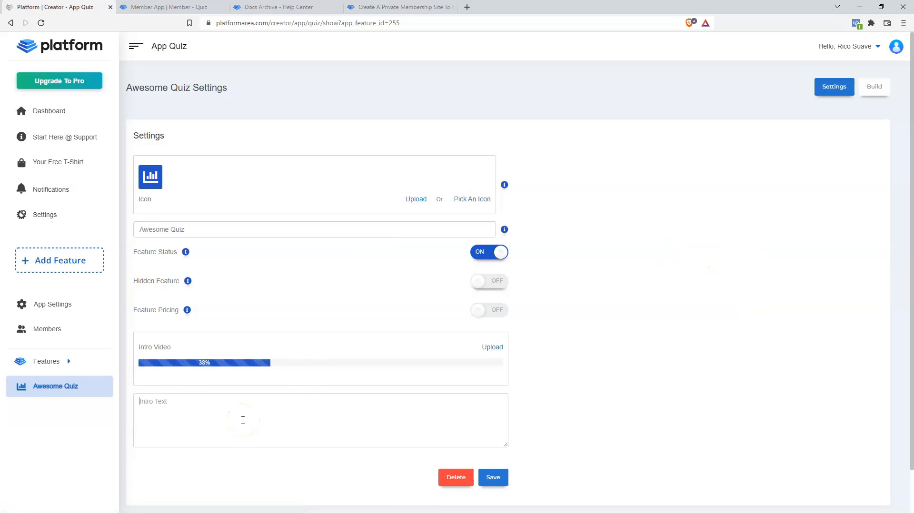
type("This is the")
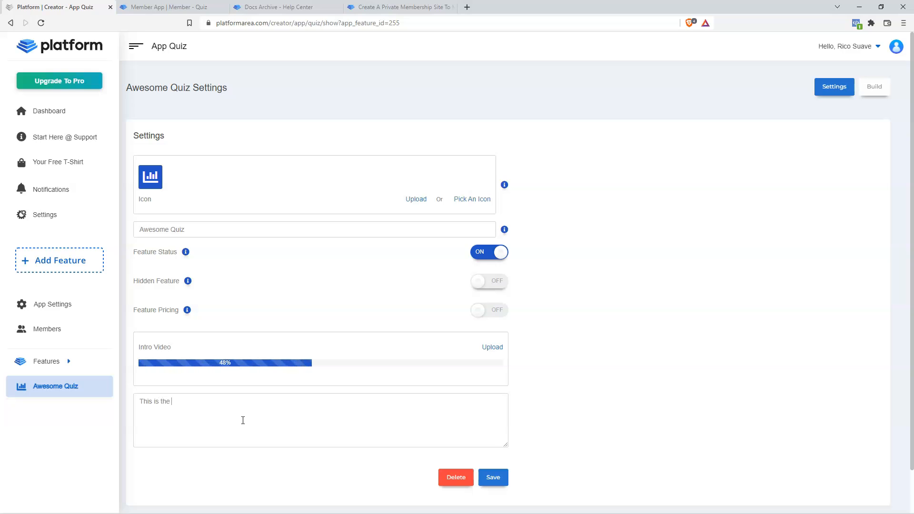
type("coolest Quiz to get all your questions answered without waiting for my response. Click ")
type("the button below to get started!")
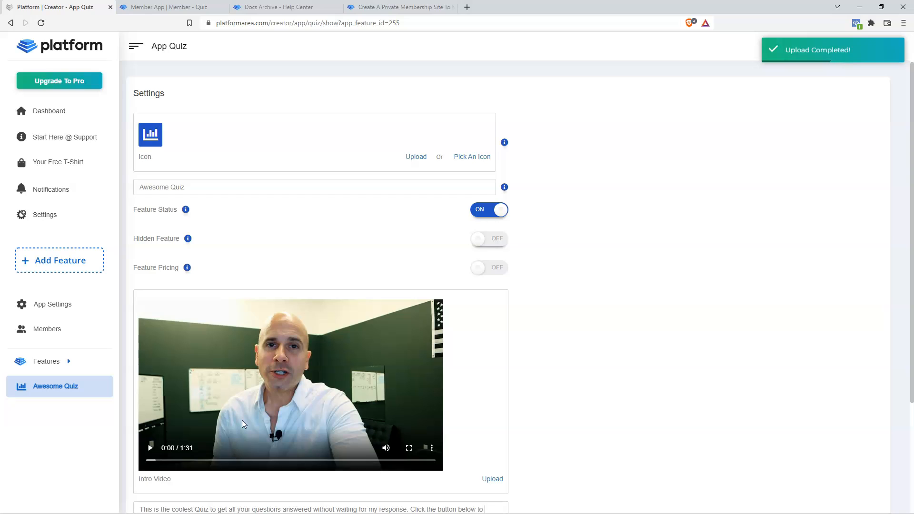
scroll(493, 434, "down", 3)
left_click(492, 435)
left_click(495, 434)
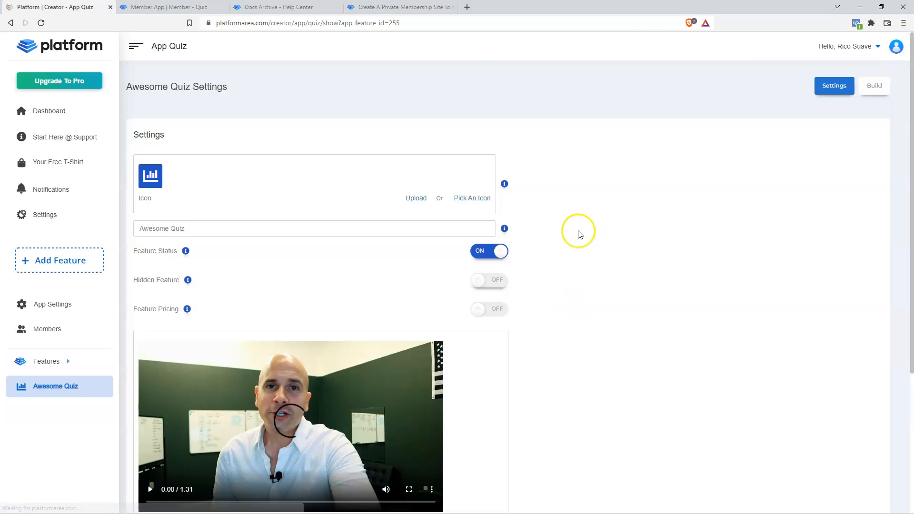
- Reload the member Awesome Quiz page and scrub the new intro video ahead to about 0:29
left_click(198, 7)
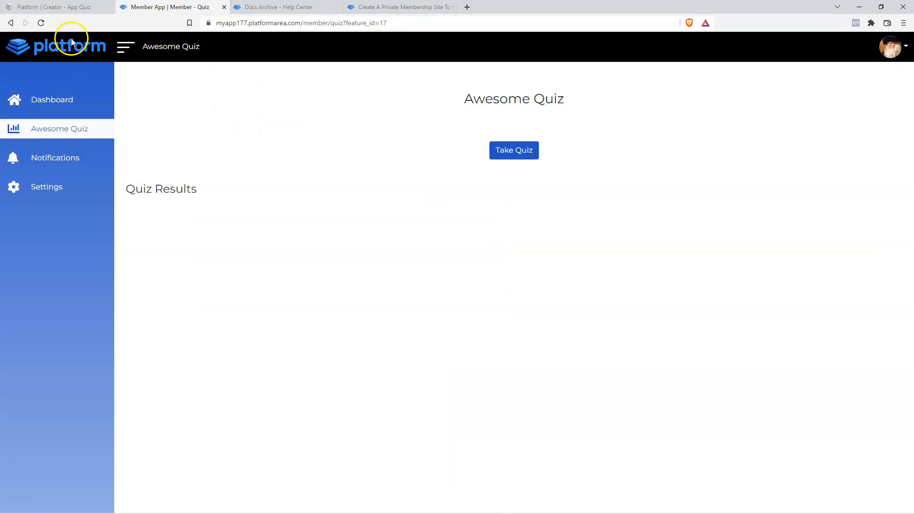
left_click(41, 23)
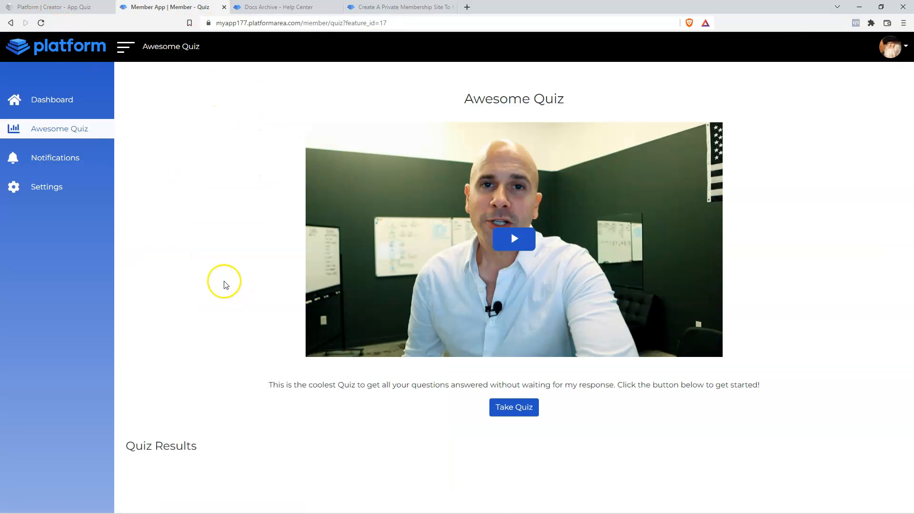
left_click(34, 101)
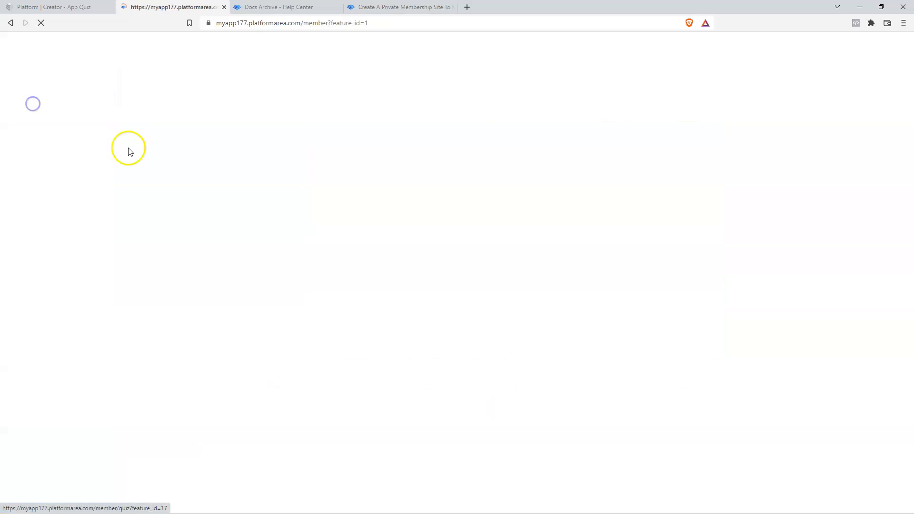
left_click(35, 128)
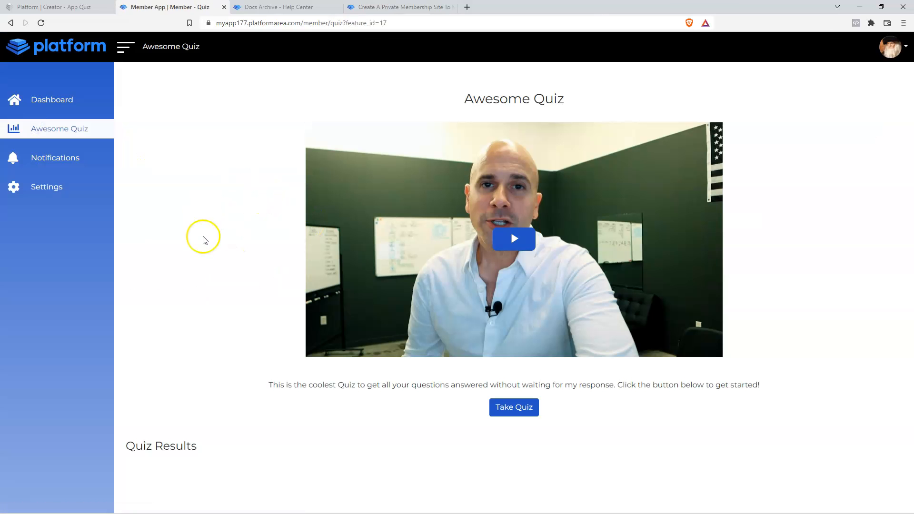
left_click(422, 350)
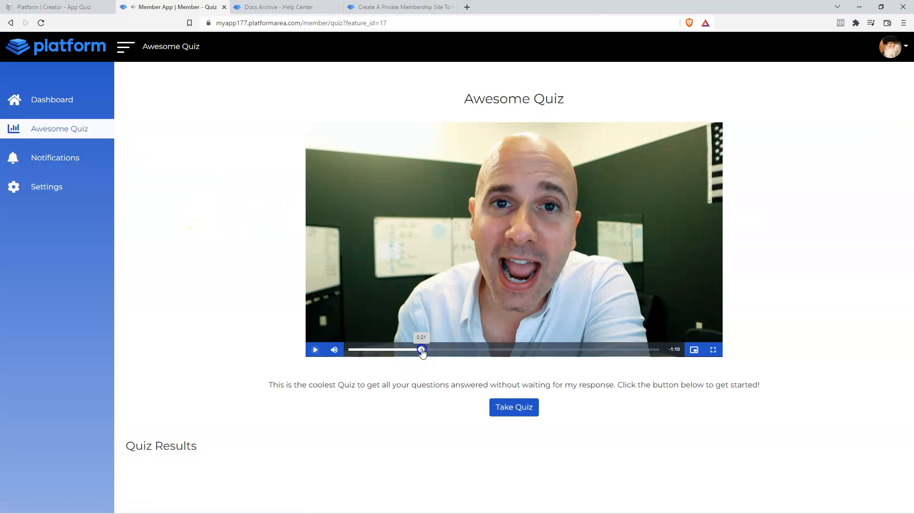
left_click(439, 350)
left_click(449, 350)
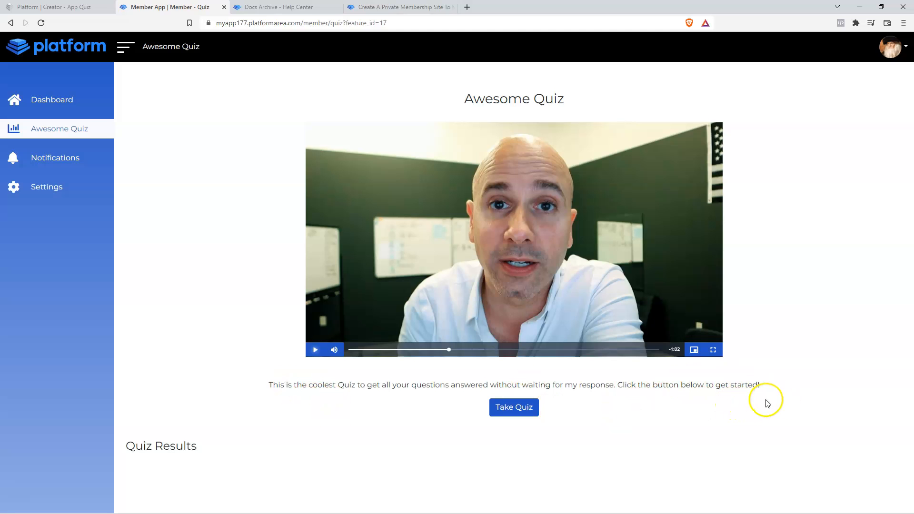
- Take the quiz as a member answering 18-30 and close the result message
left_click(525, 410)
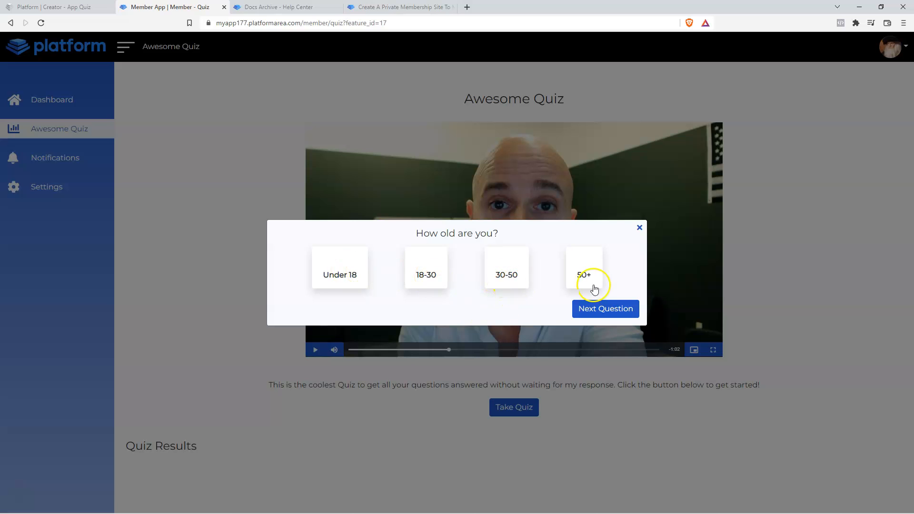
left_click(310, 264)
left_click(342, 268)
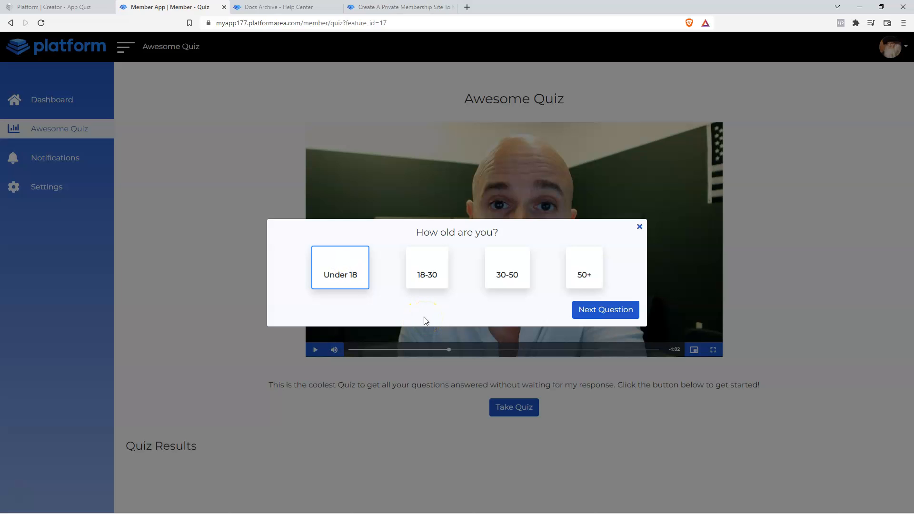
left_click(443, 265)
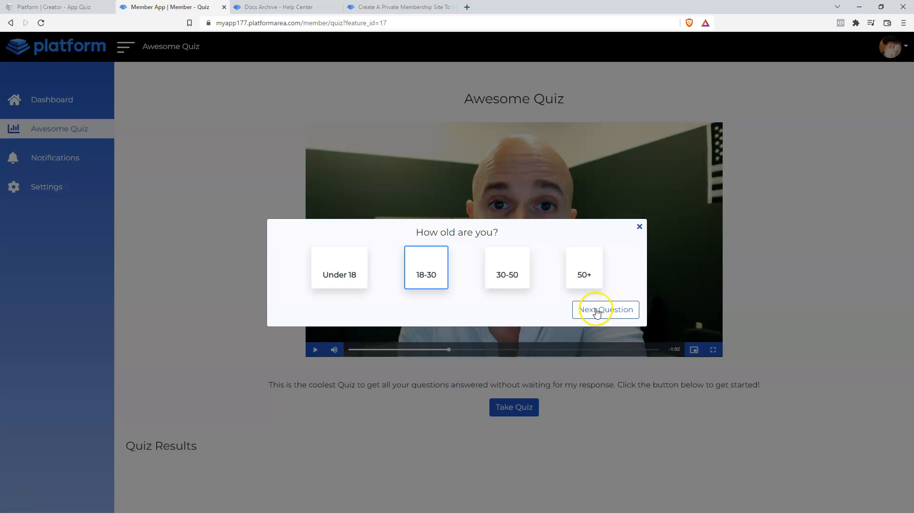
left_click(597, 312)
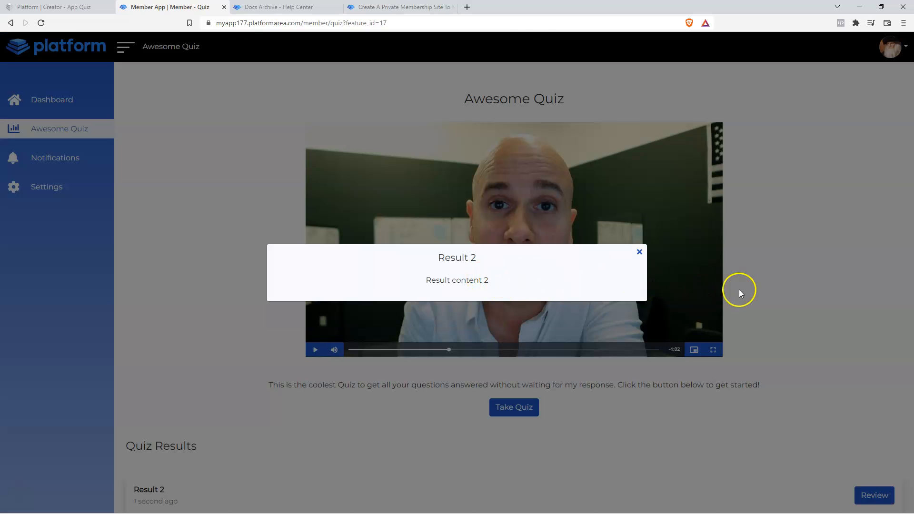
left_click(781, 285)
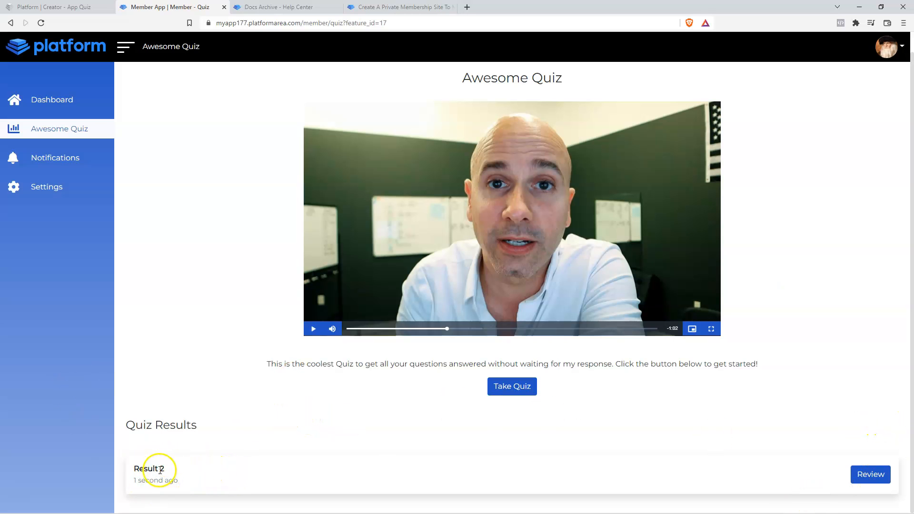
- Review the logged Result 2 entry under Quiz Results
left_click(868, 474)
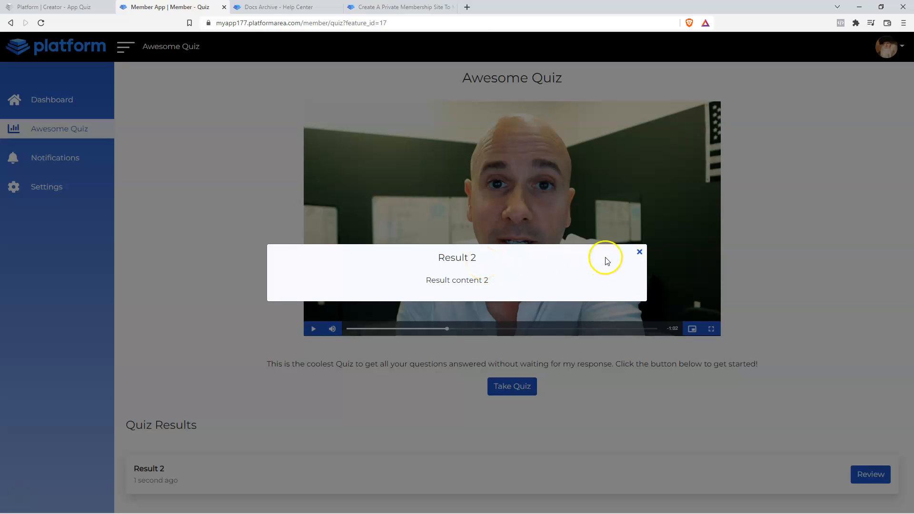
left_click(640, 253)
left_click(57, 8)
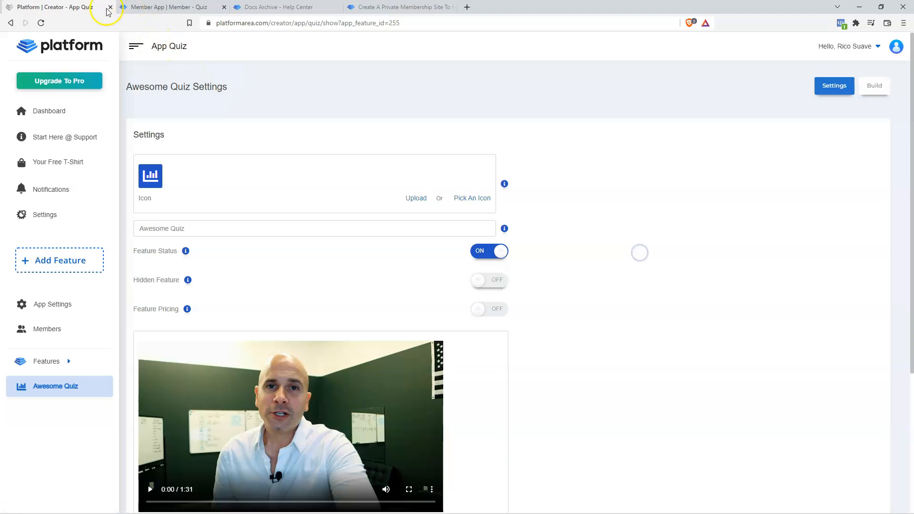
- Retitle Result 2 of Awesome Quiz 1 to 'For 18-30. DO THIS' and clear its old content
left_click(871, 85)
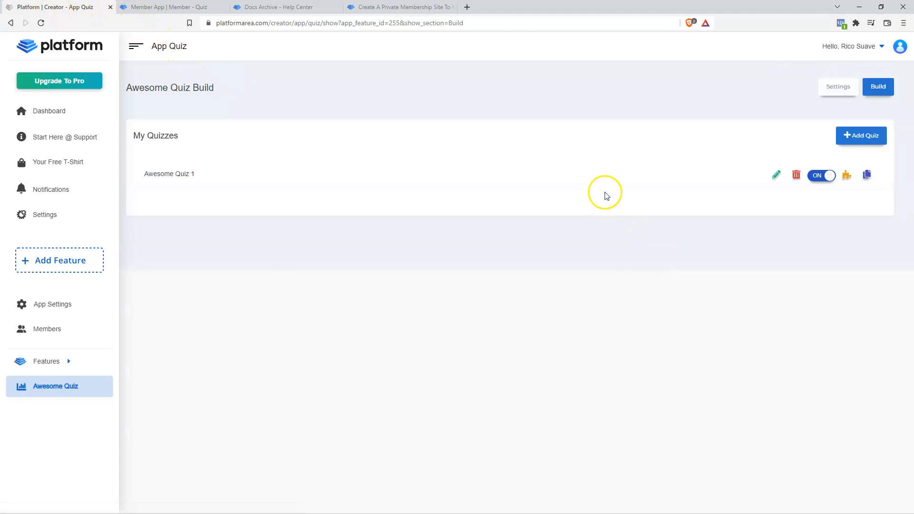
left_click(847, 176)
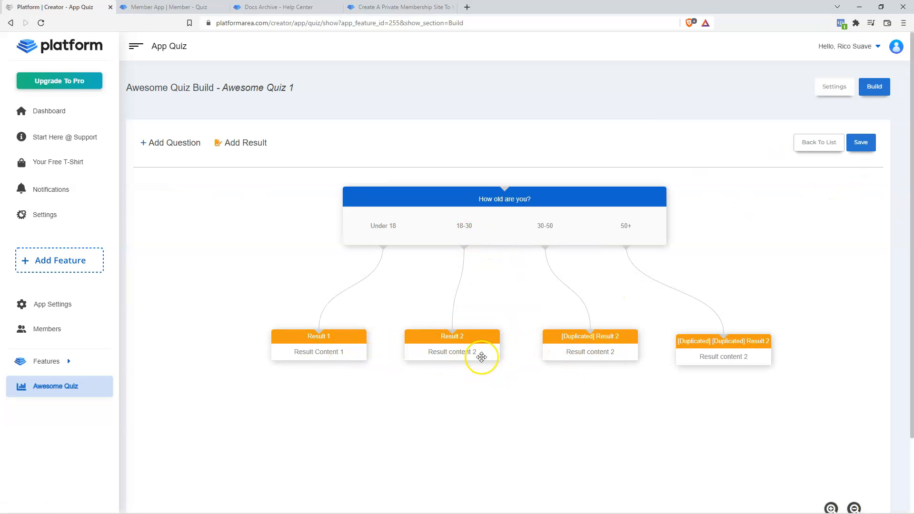
left_click(458, 323)
left_click(418, 91)
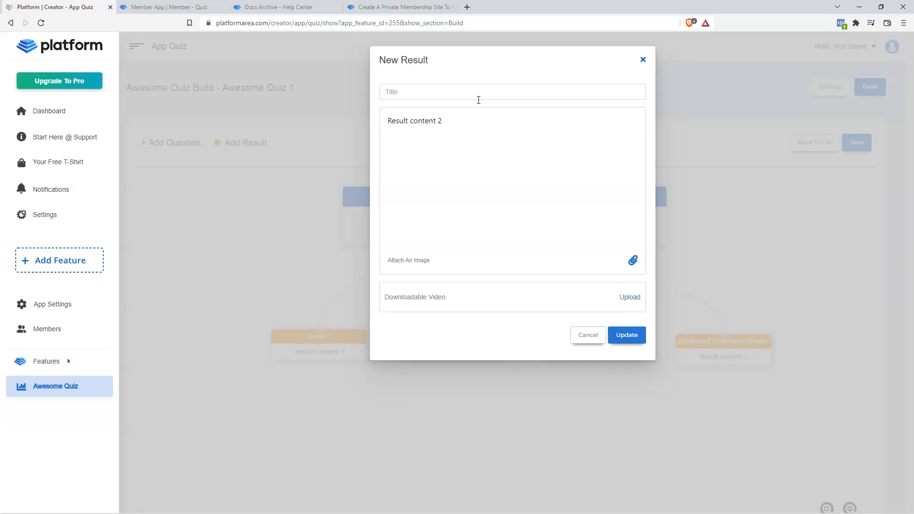
type("For 18-30. DO THIS")
left_click_drag(458, 120, 381, 121)
key("BackSpace")
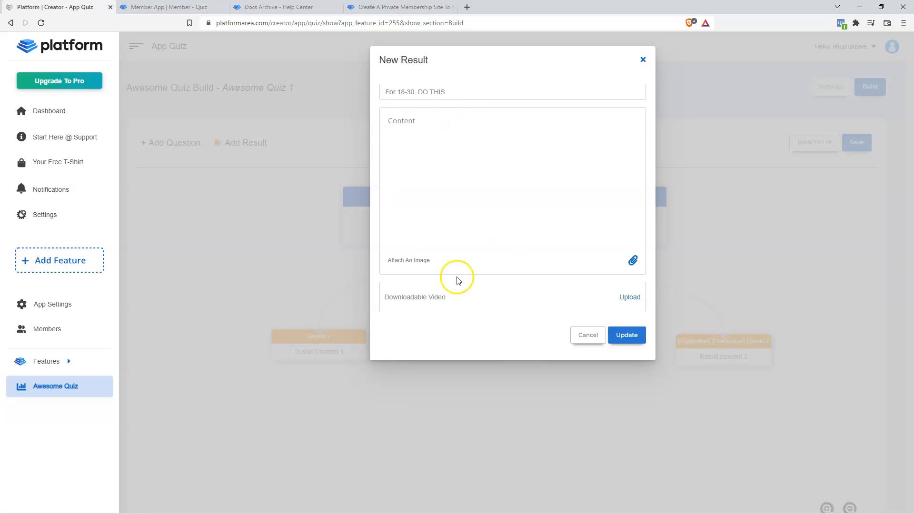
- Attach the animated logo image to the result content
left_click(633, 261)
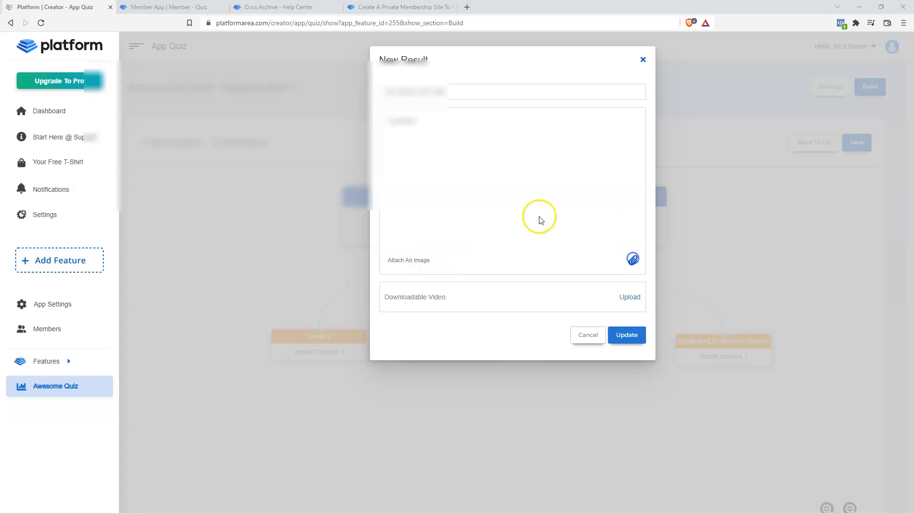
left_click(381, 149)
left_click(389, 242)
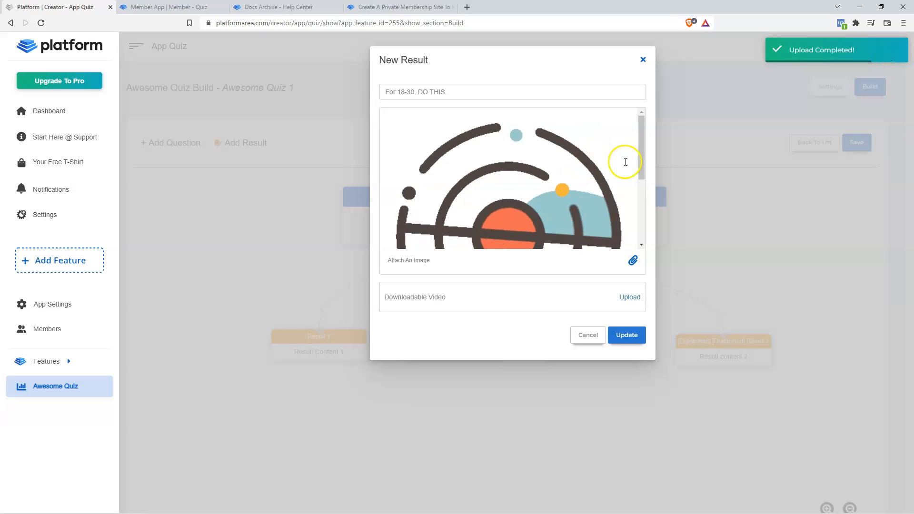
left_click_drag(642, 167, 652, 240)
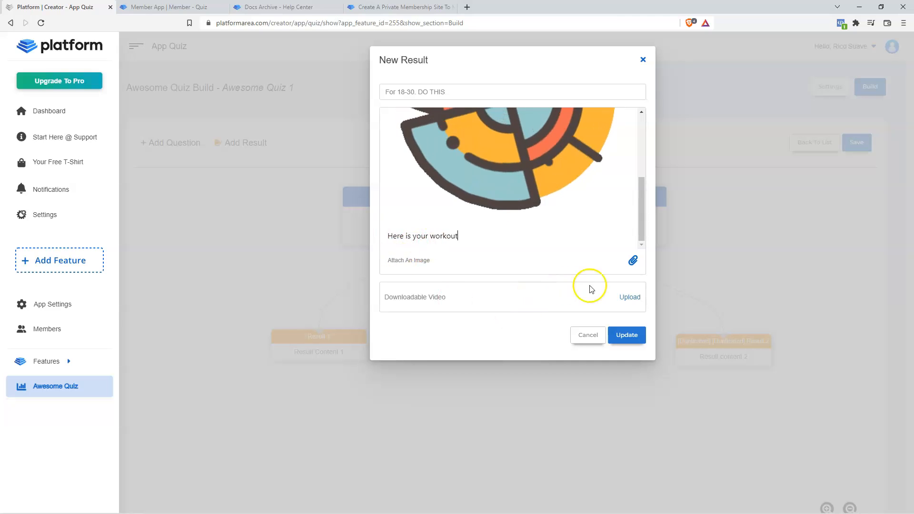
- Add the WATCH PAUSE video as a downloadable result video, then apply and save the quiz
left_click(630, 297)
left_click(44, 141)
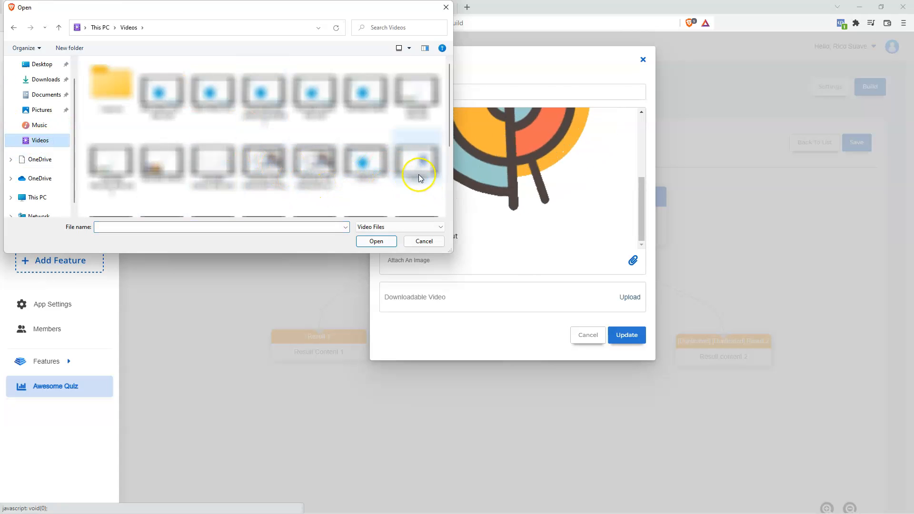
scroll(390, 180, "down", 2)
left_click(306, 188)
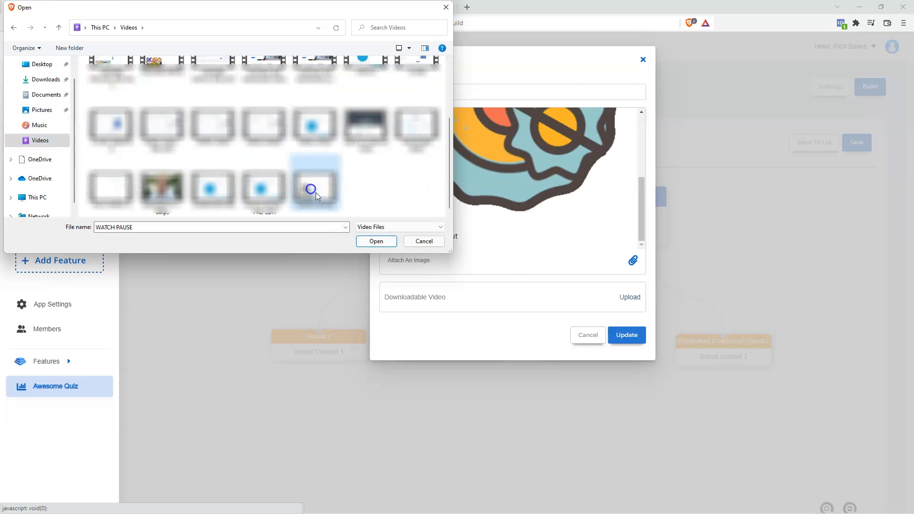
left_click(376, 241)
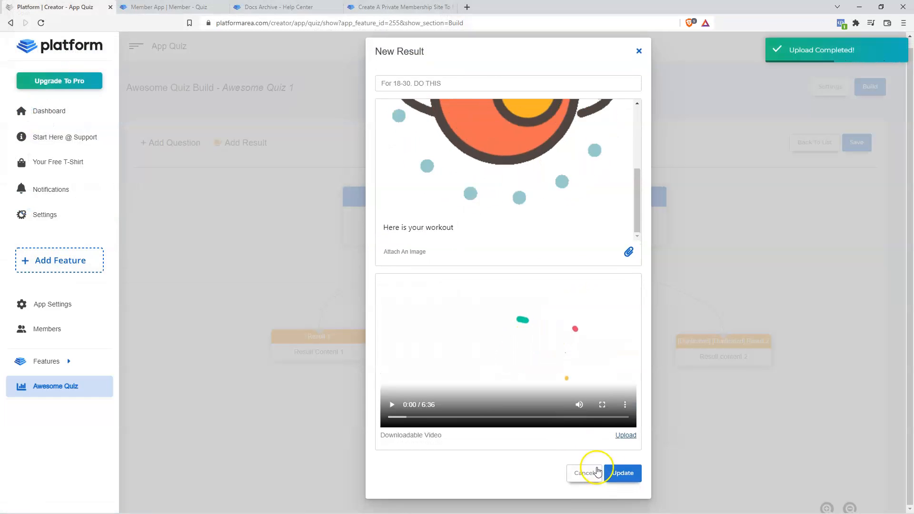
left_click(626, 474)
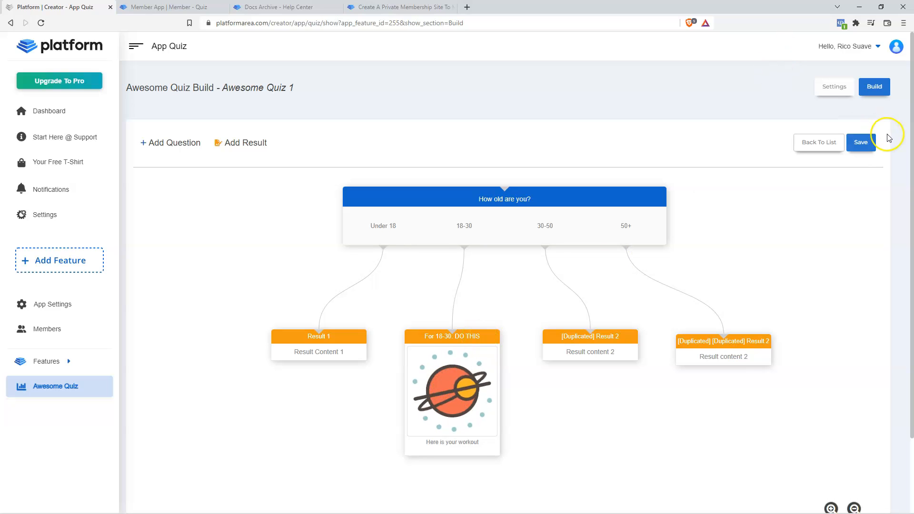
left_click(863, 144)
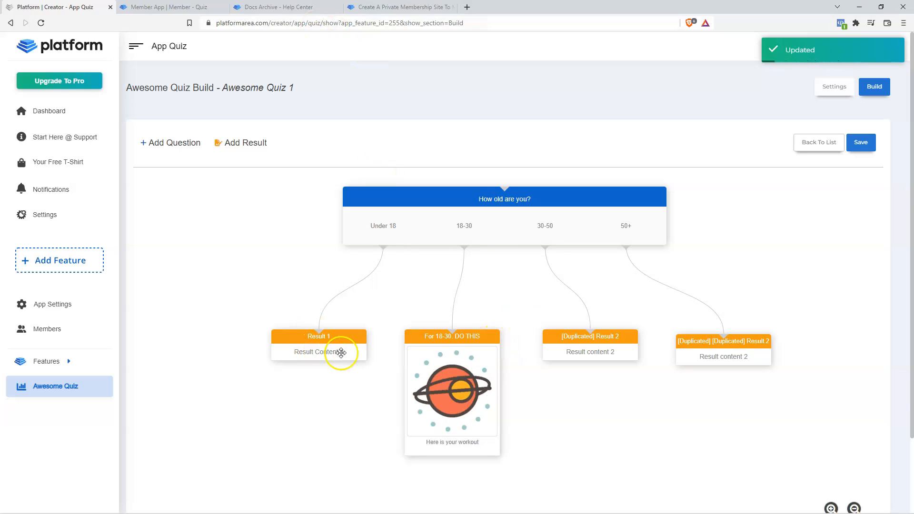
- Spread out the cards: Result 1 to the left, both duplicated Result 2 cards right
left_click_drag(343, 351, 303, 340)
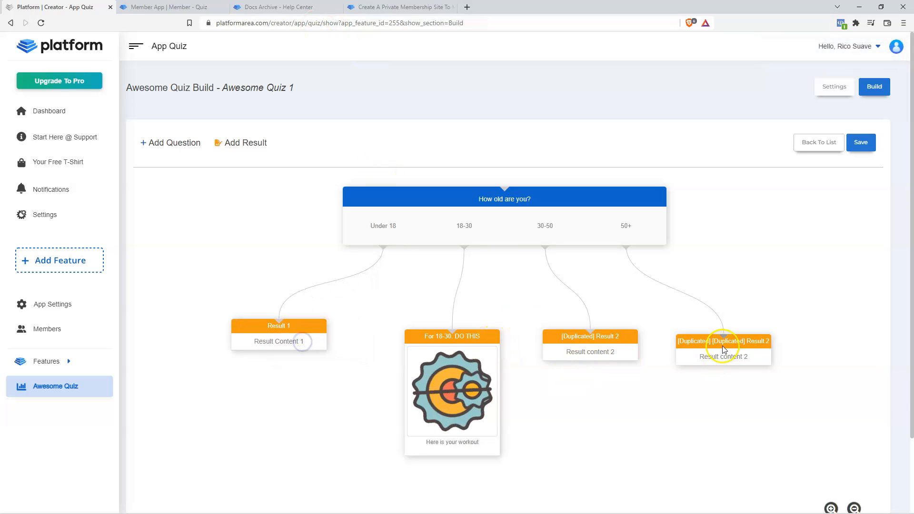
left_click_drag(726, 357, 781, 340)
left_click_drag(590, 353, 621, 351)
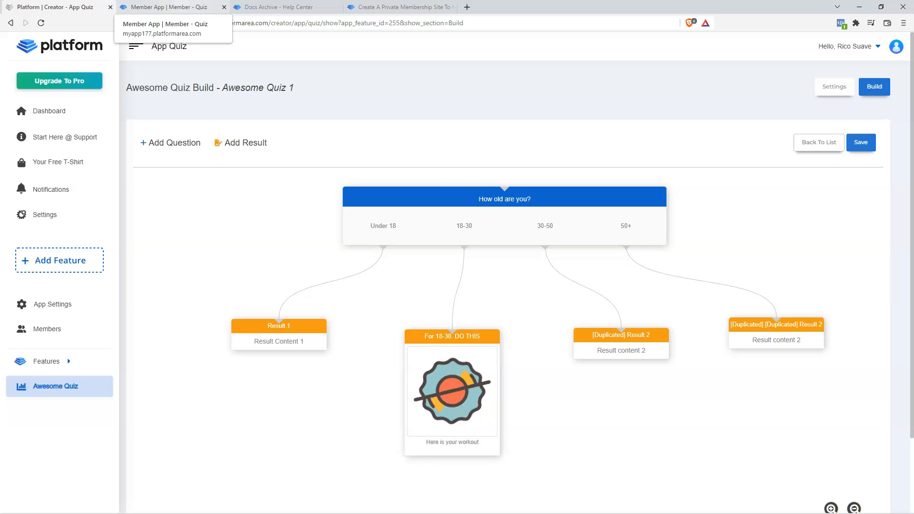
- Review and close the earlier Result 2 entry in the member app
left_click(166, 9)
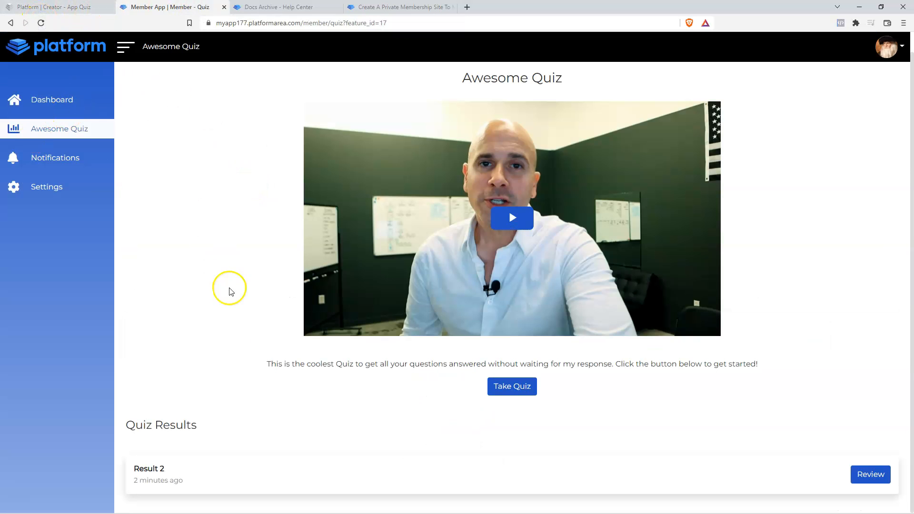
left_click(863, 473)
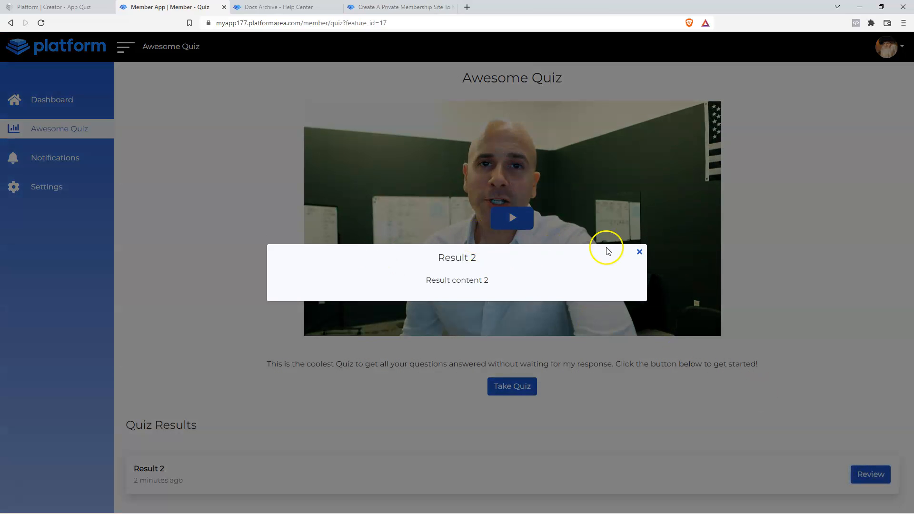
left_click(641, 255)
- Retake the quiz answering 18-30 and play the video in the 'For 18-30. DO THIS' result
left_click(518, 384)
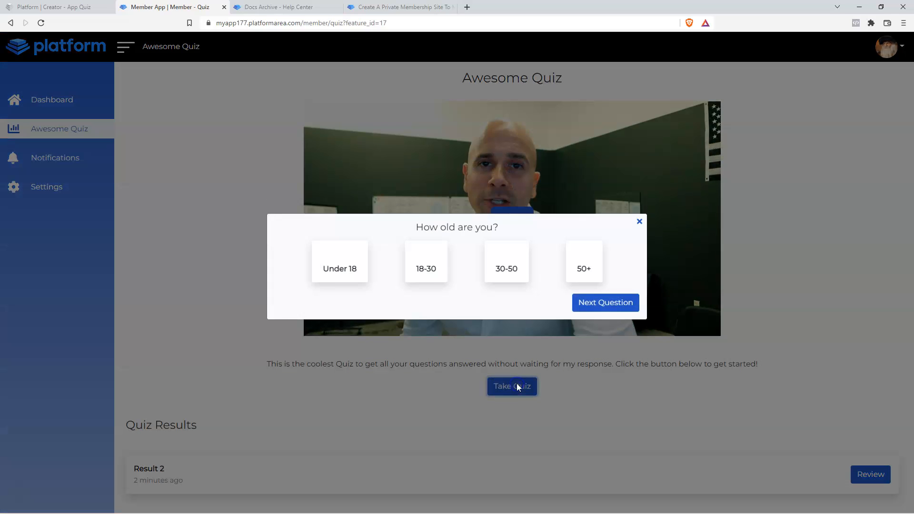
left_click(432, 275)
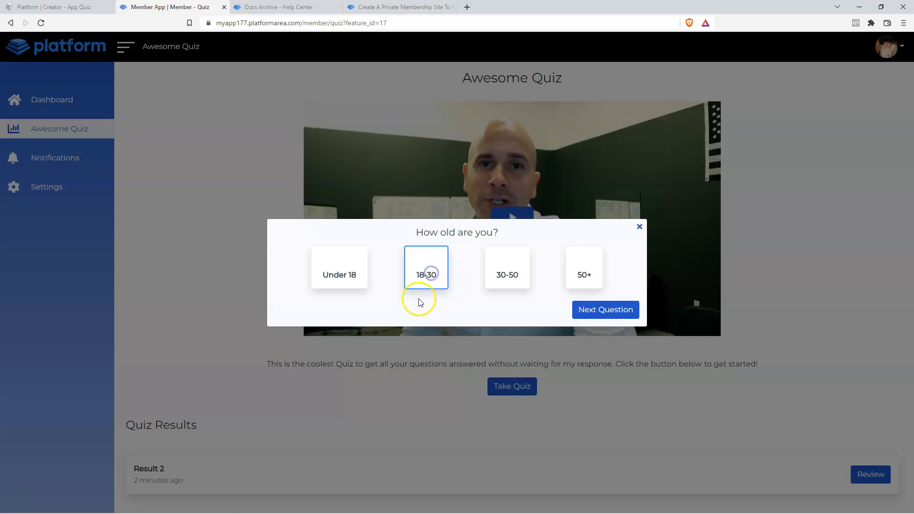
left_click(605, 310)
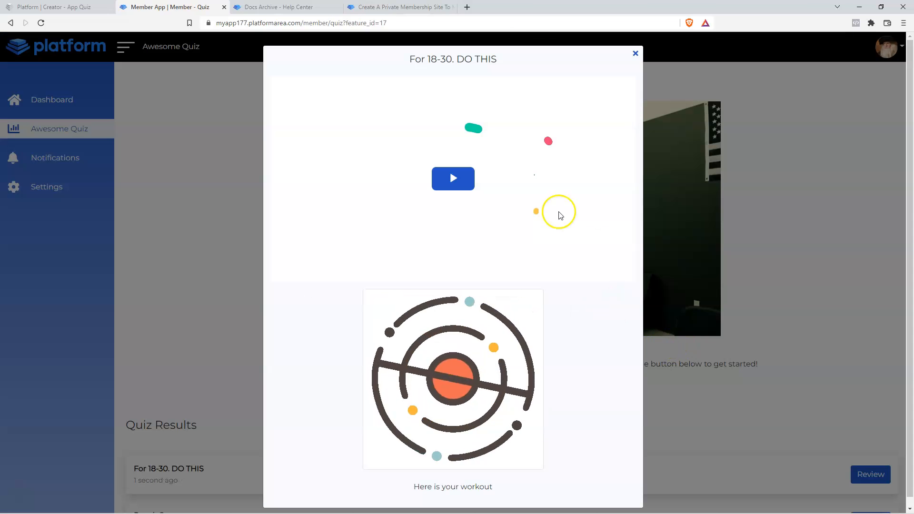
left_click(447, 181)
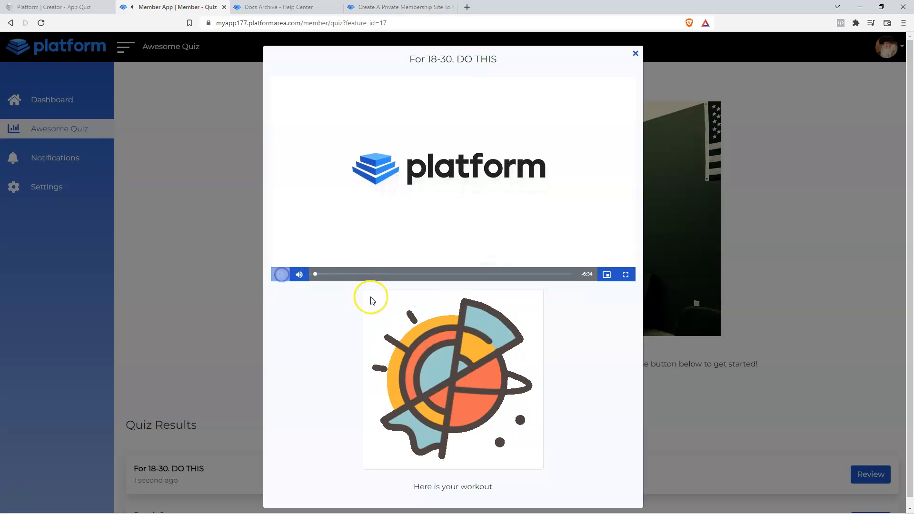
scroll(371, 298, "down", 1)
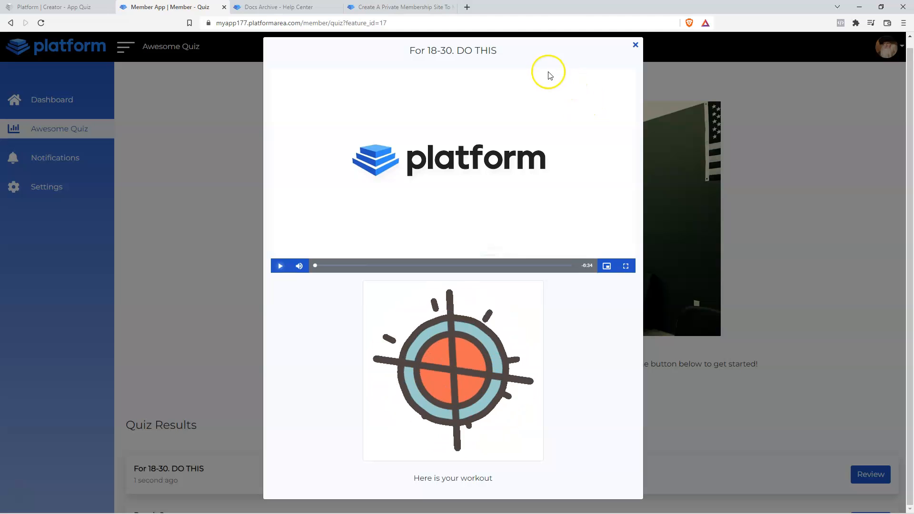
left_click(636, 49)
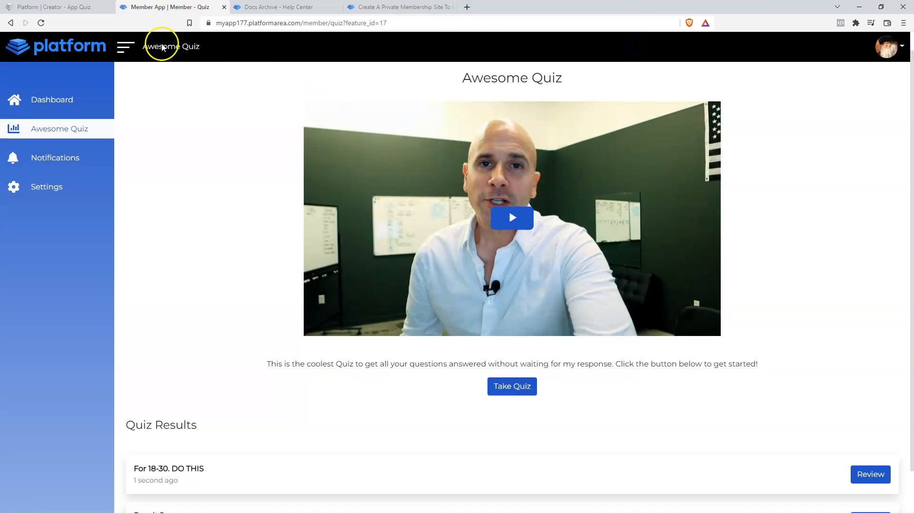
left_click(68, 7)
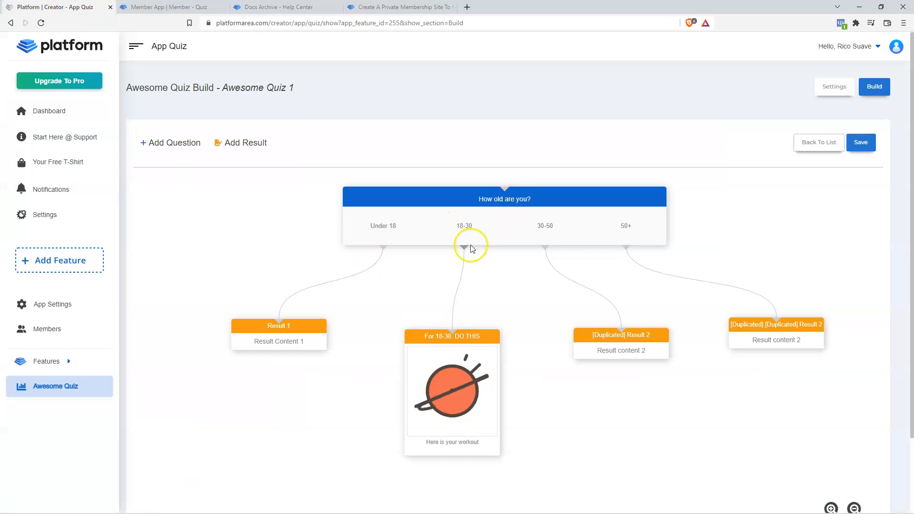
- Zoom out the quiz flowchart and start a new question, 'What is Your Weight?'
scroll(526, 336, "down", 2)
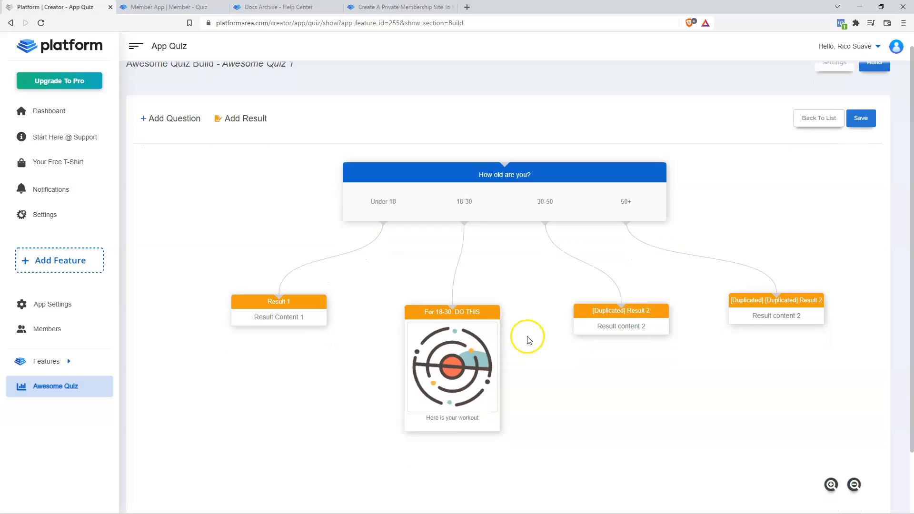
left_click(855, 421)
left_click(854, 421)
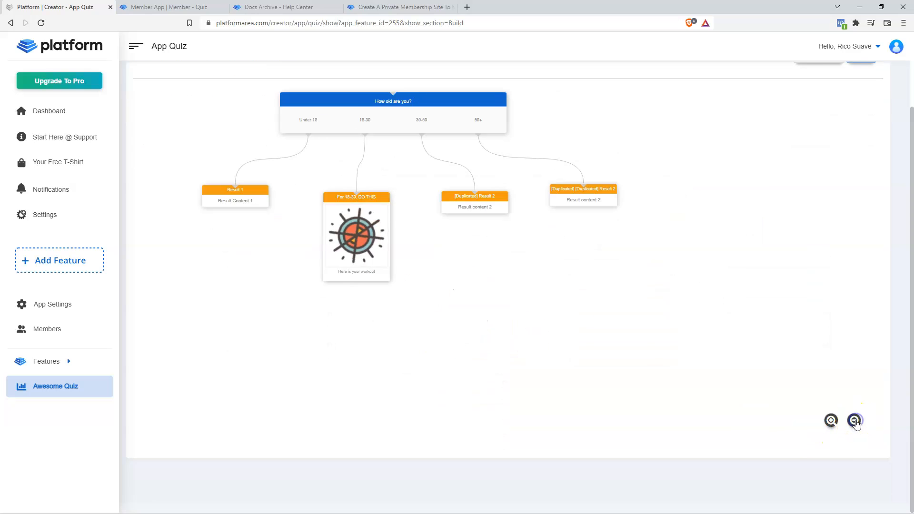
left_click(854, 421)
scroll(854, 421, "up", 2)
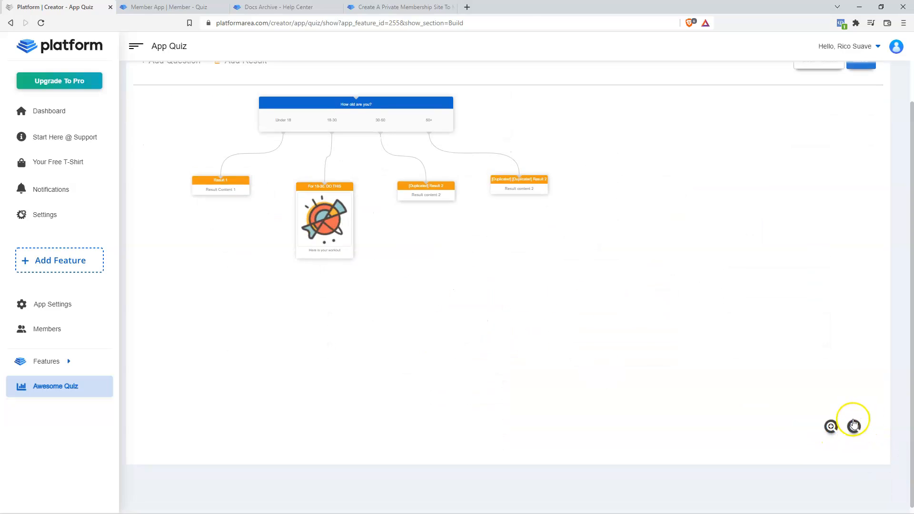
scroll(530, 295, "up", 2)
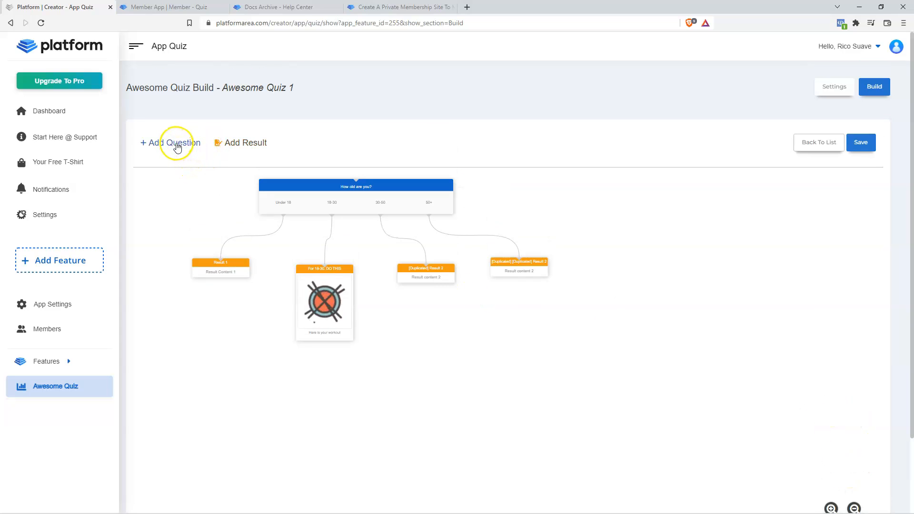
left_click(177, 147)
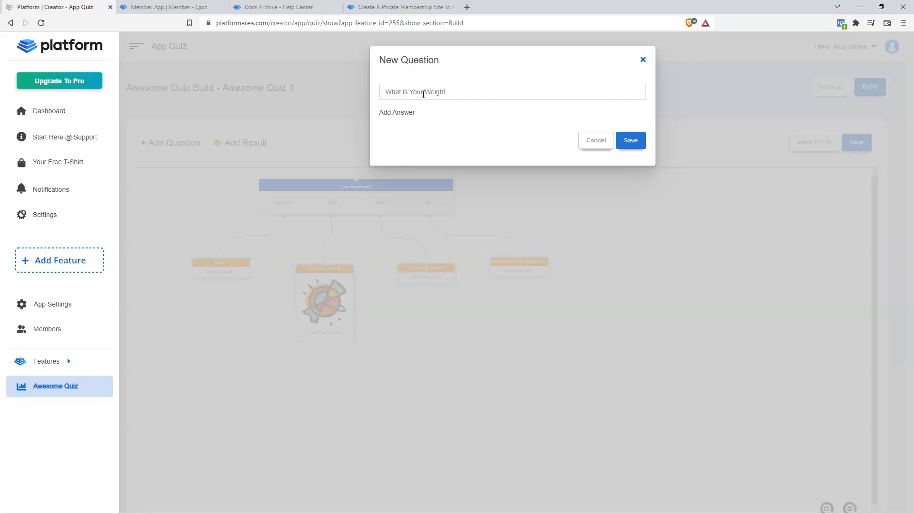
- Add three answers (Less than 100lbs, 100-200 lbs, 200lbs+) and save the question
left_click(397, 114)
left_click(461, 198)
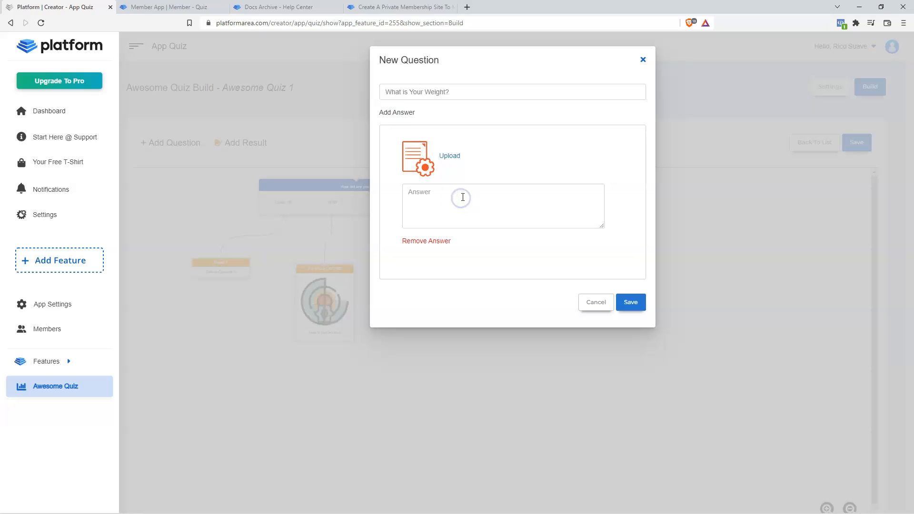
left_click(399, 114)
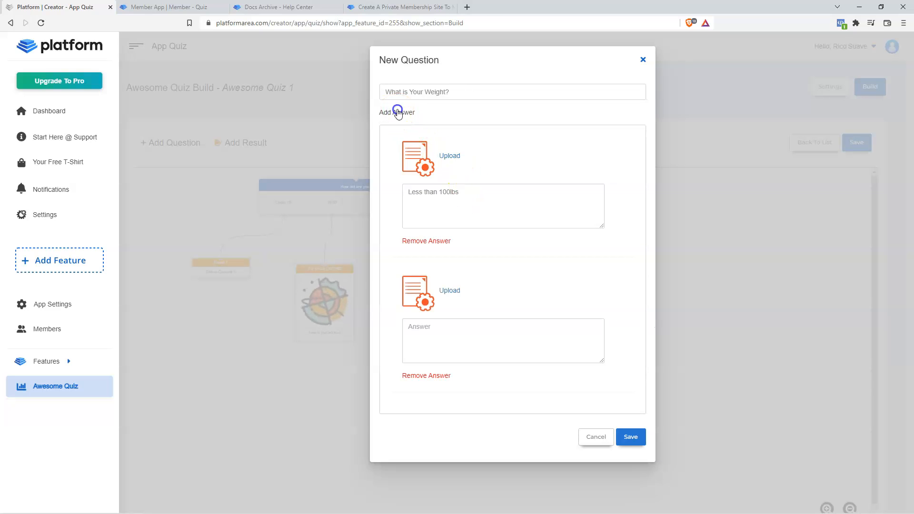
left_click(408, 113)
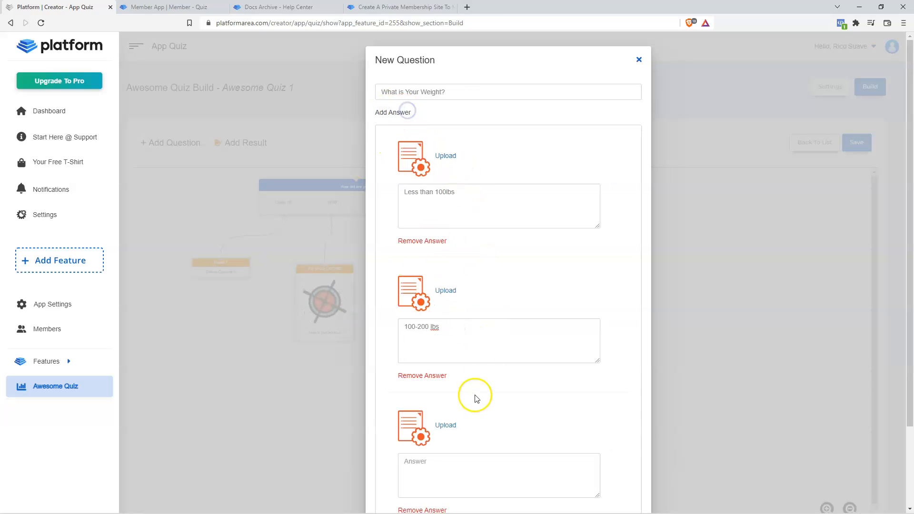
scroll(477, 398, "down", 2)
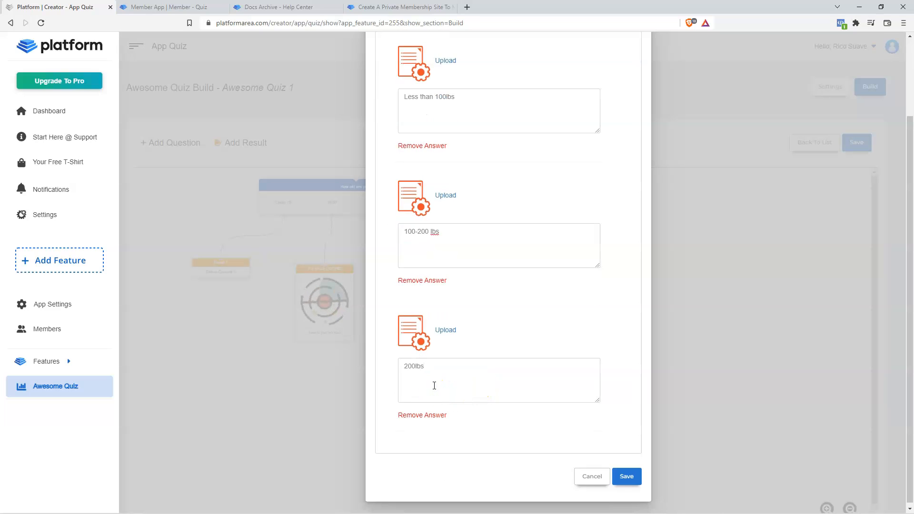
scroll(582, 290, "up", 2)
scroll(535, 349, "down", 2)
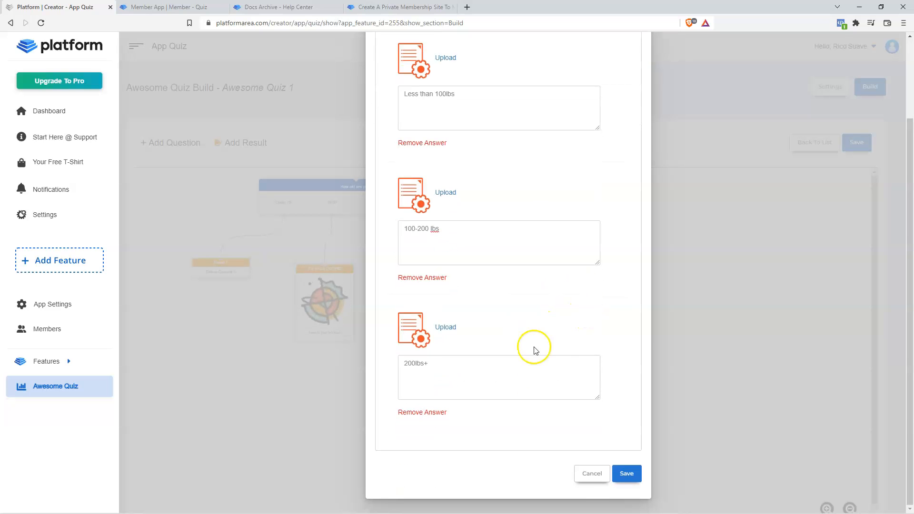
left_click(626, 474)
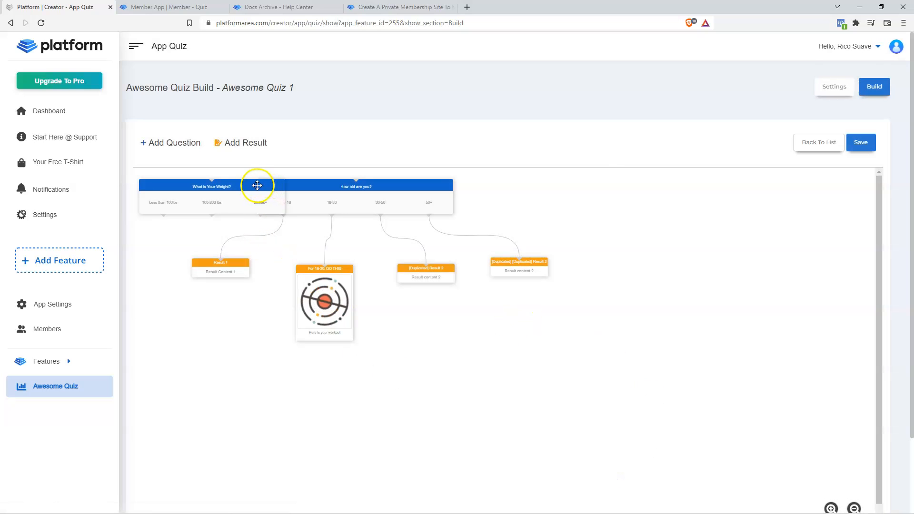
- Place the weight question under the 18-30 answer and connect 18-30 to it
left_click_drag(258, 185, 471, 366)
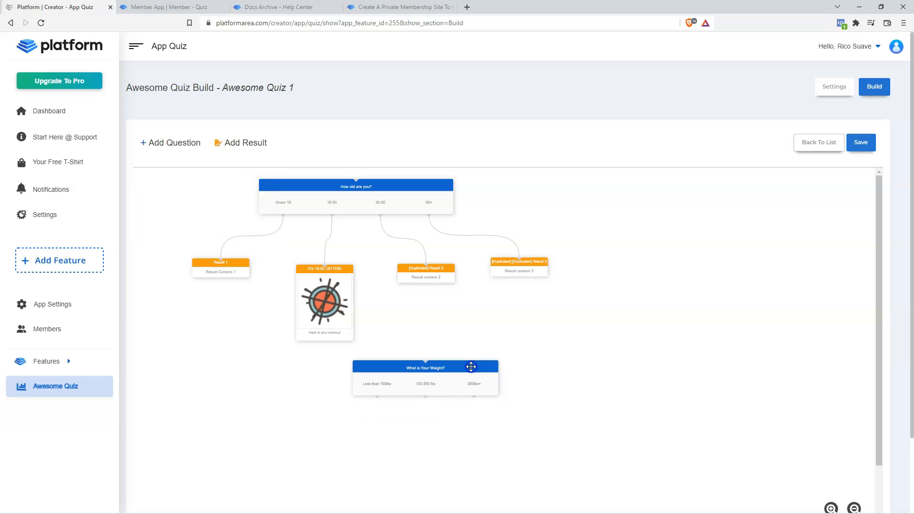
left_click_drag(347, 232, 431, 366)
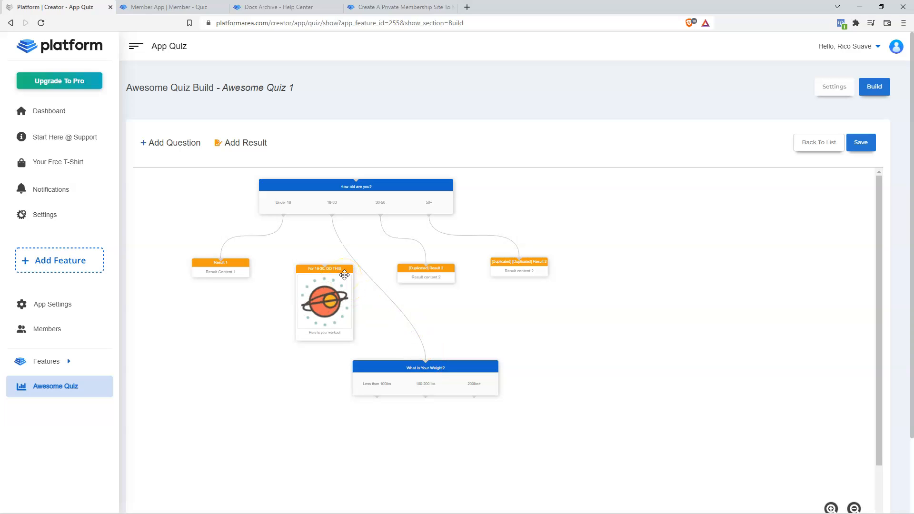
left_click_drag(347, 275, 596, 401)
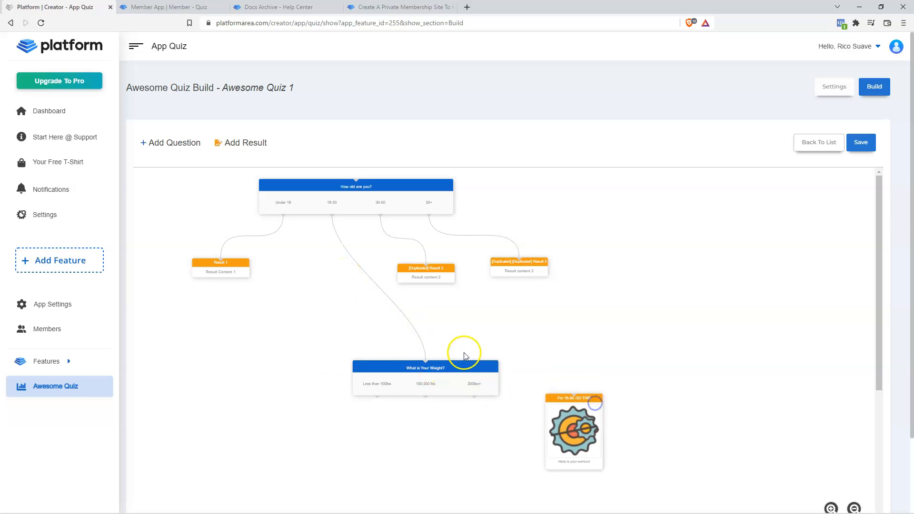
left_click_drag(467, 369, 373, 304)
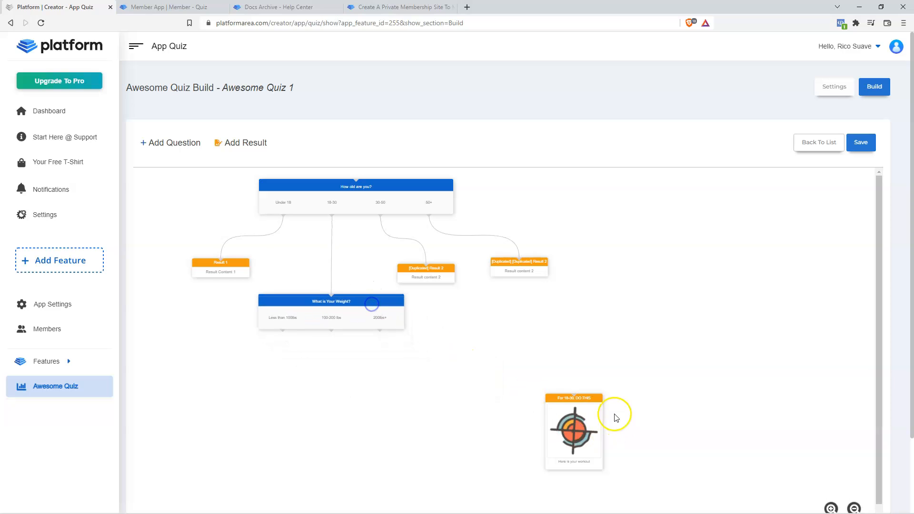
- Move the For 18-30. DO THIS result below and link it from the 100-200 lbs answer
left_click_drag(596, 403, 307, 374)
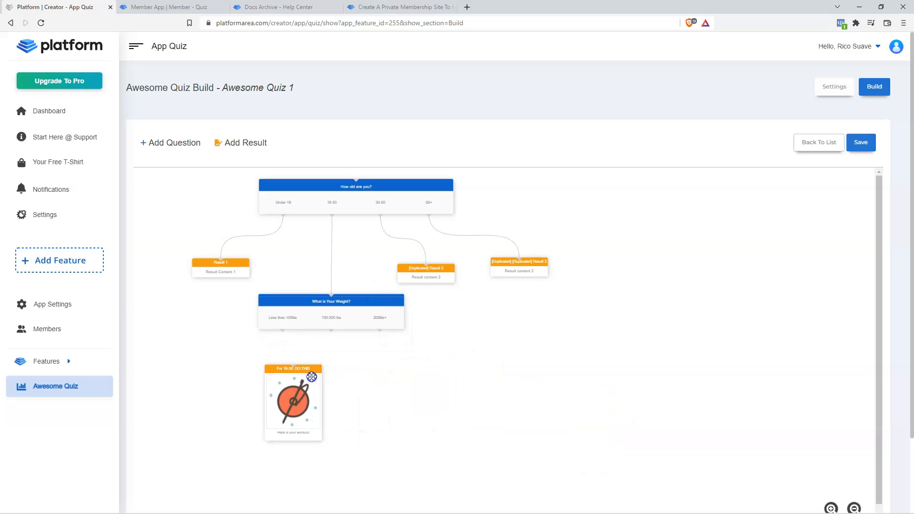
left_click_drag(332, 330, 349, 401)
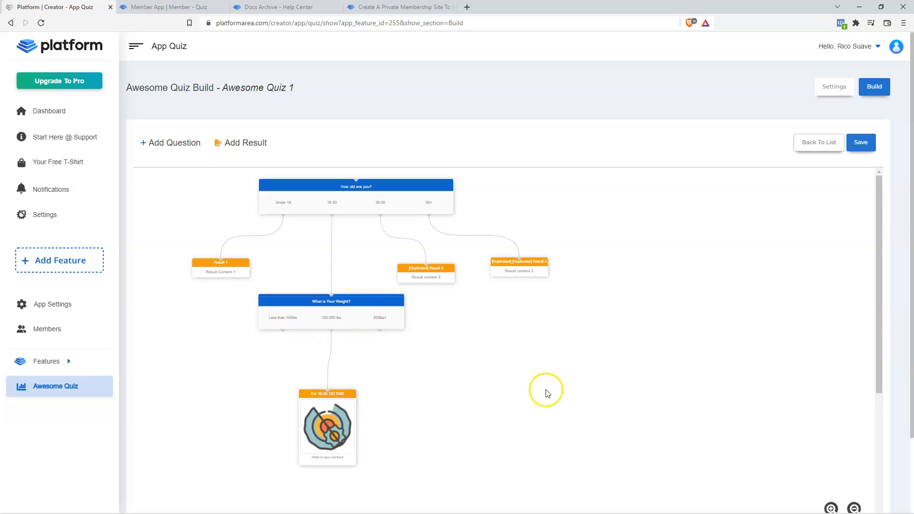
left_click(549, 388)
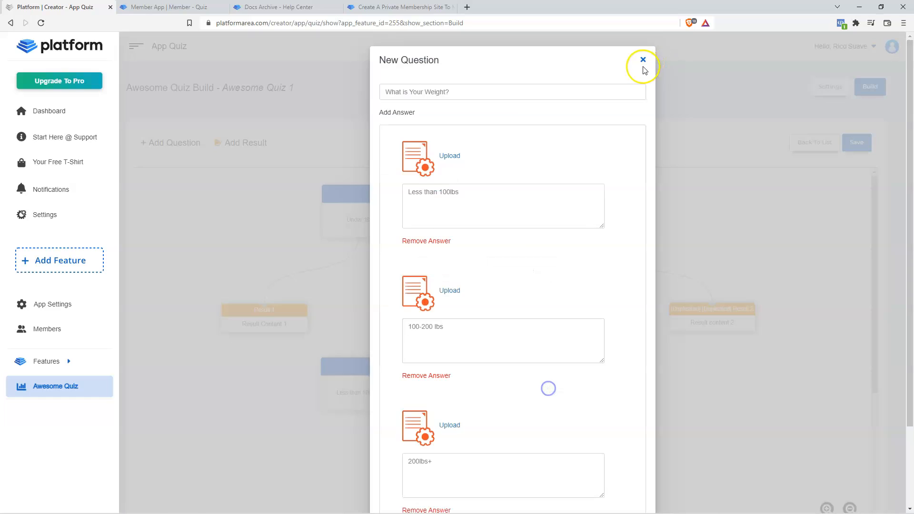
left_click(643, 61)
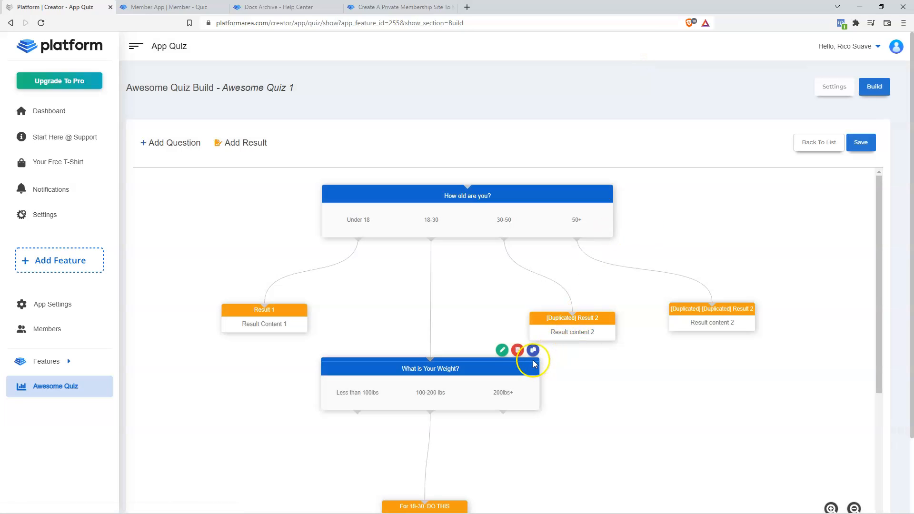
- Upload the smiley image from Pictures to the weight question's first answer
left_click(503, 351)
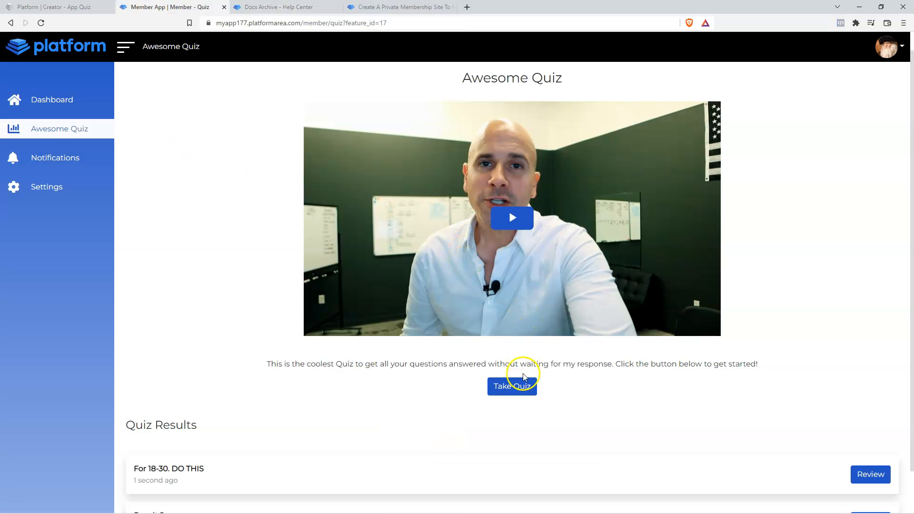
left_click(514, 385)
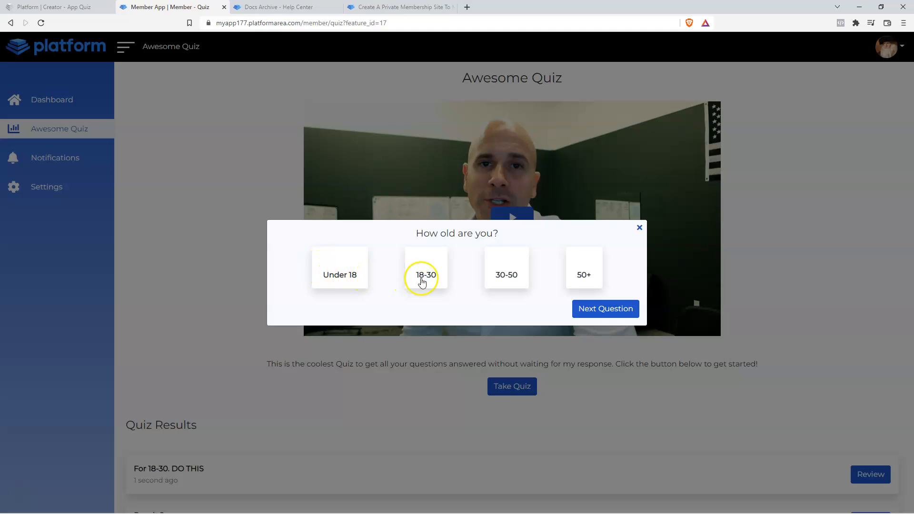
left_click(103, 10)
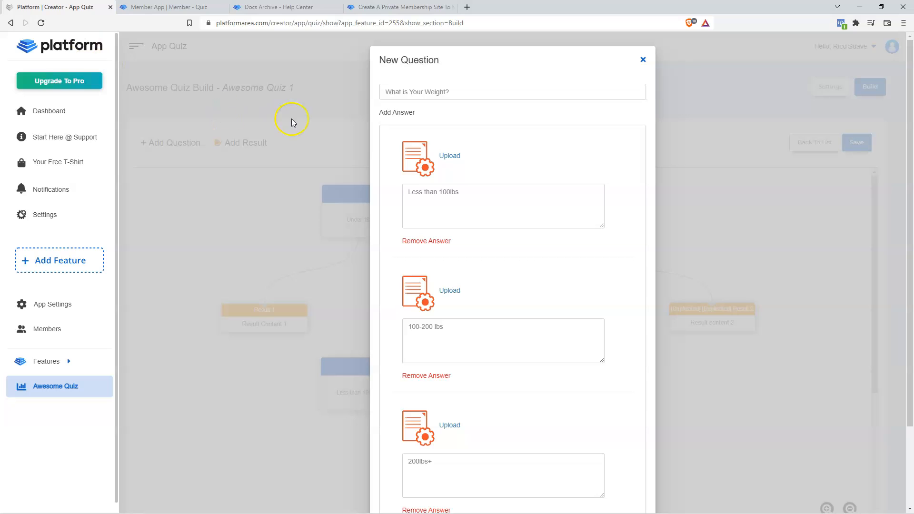
left_click(449, 155)
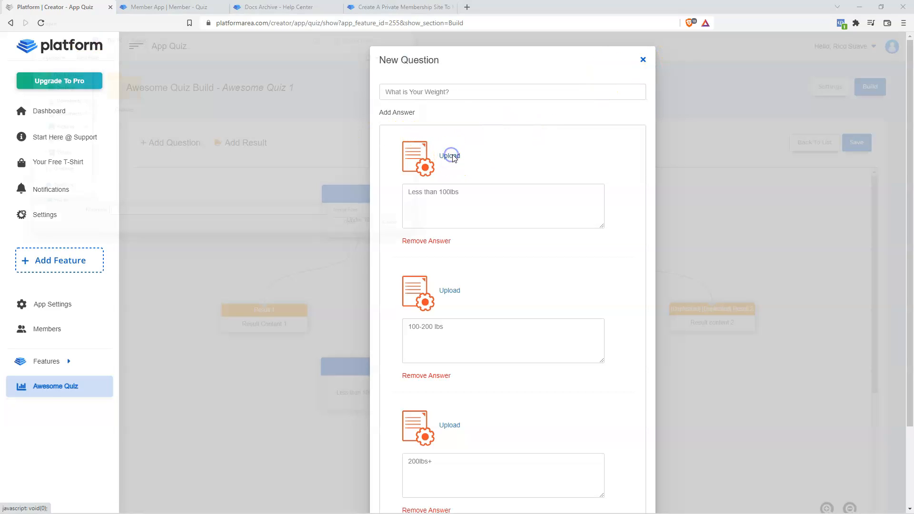
left_click(42, 128)
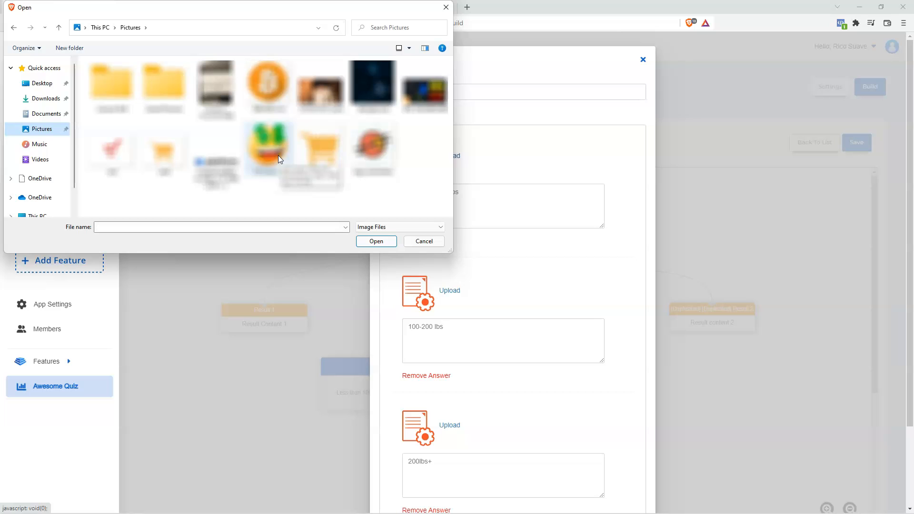
left_click(271, 153)
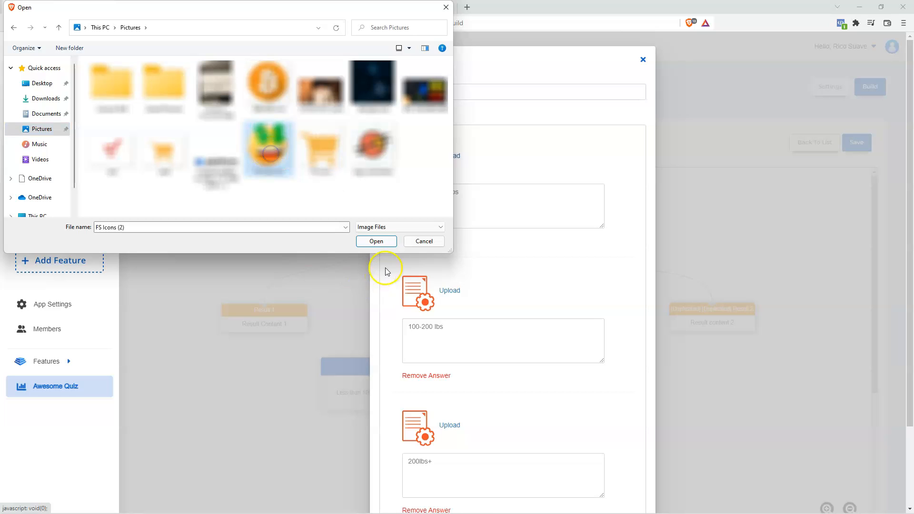
left_click(375, 242)
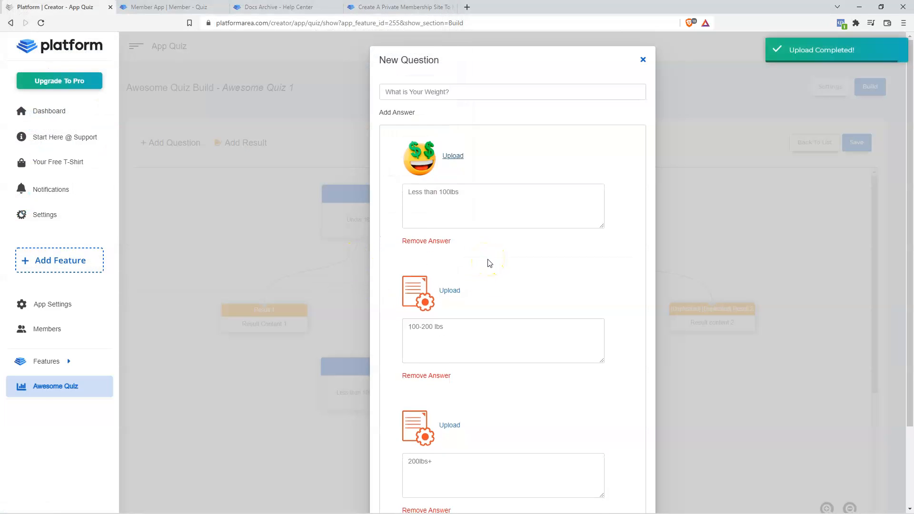
- Upload the cart image to the second answer and the logo-animation image to the third
scroll(488, 259, "down", 2)
left_click(450, 197)
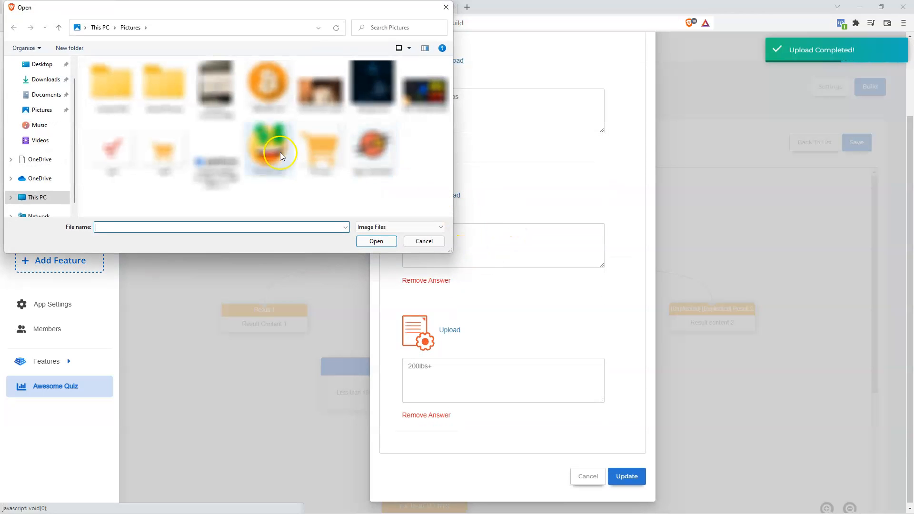
left_click(377, 241)
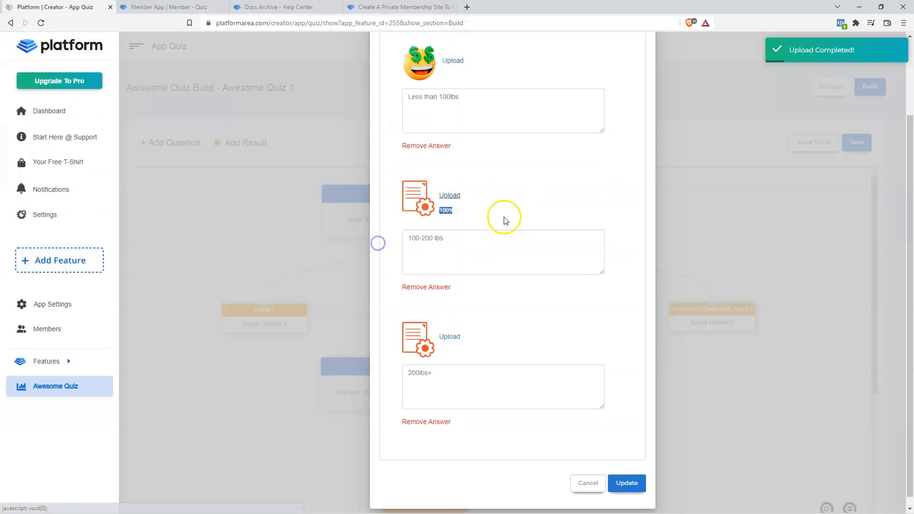
left_click(449, 329)
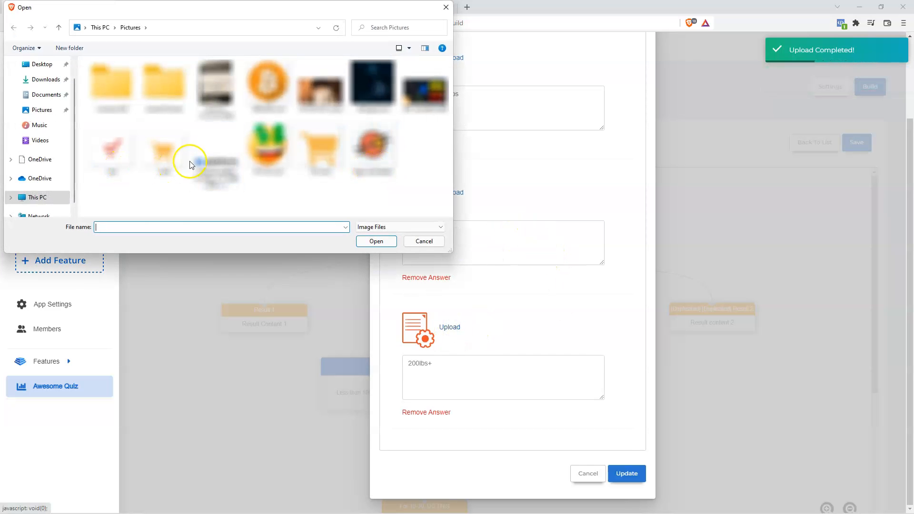
left_click(369, 152)
left_click(382, 245)
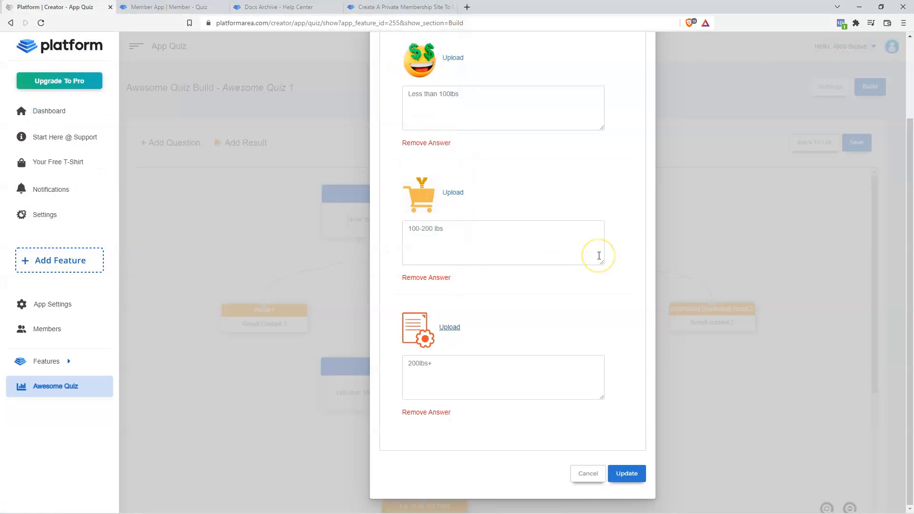
- Save the answer images and then the quiz build
scroll(576, 333, "up", 3)
scroll(577, 332, "down", 3)
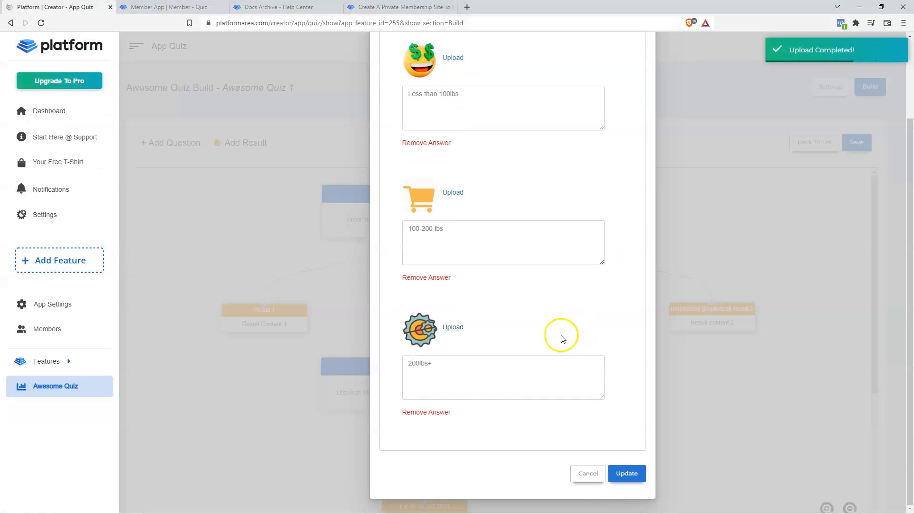
left_click(634, 475)
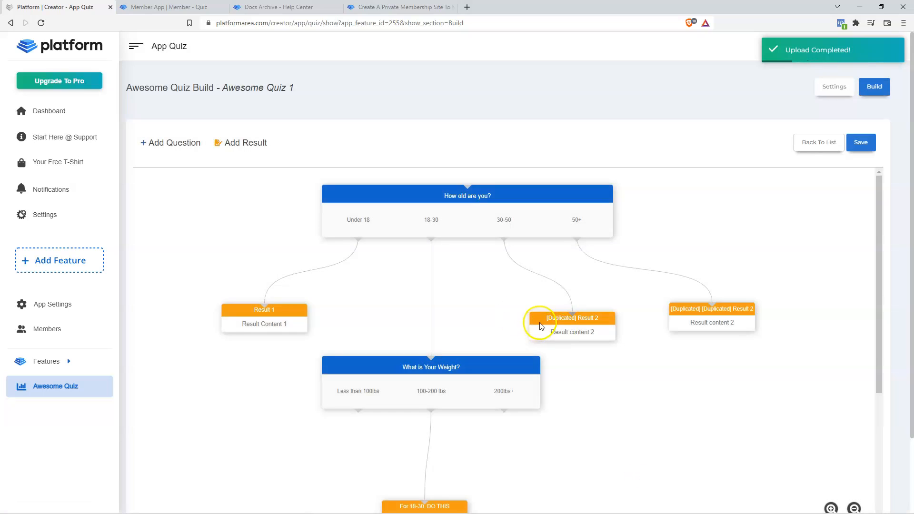
scroll(526, 330, "down", 4)
scroll(537, 330, "up", 3)
left_click(862, 142)
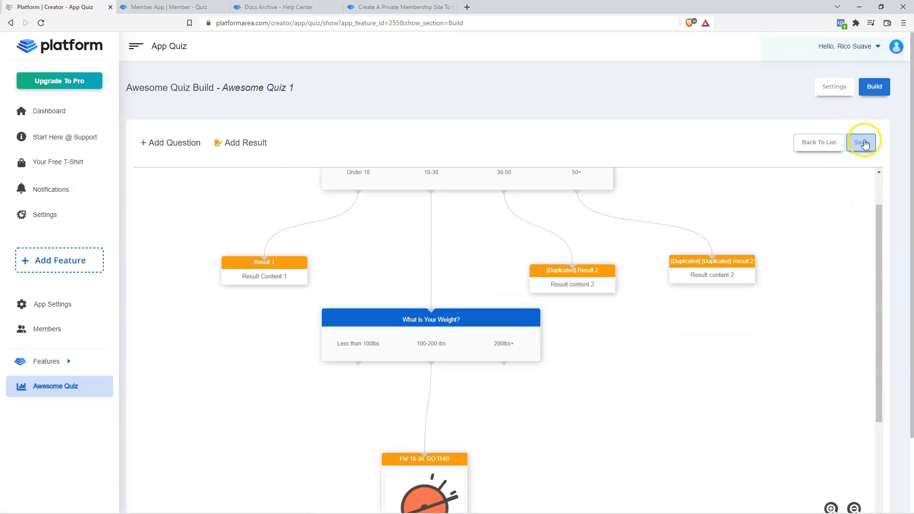
- Reload the member app's quiz page and answer the age question with 18-30
left_click(177, 7)
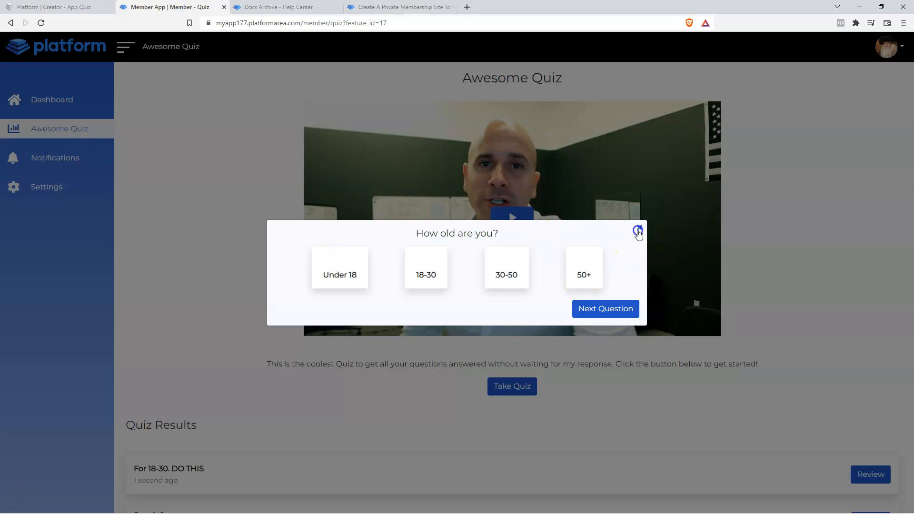
left_click(637, 231)
left_click(42, 23)
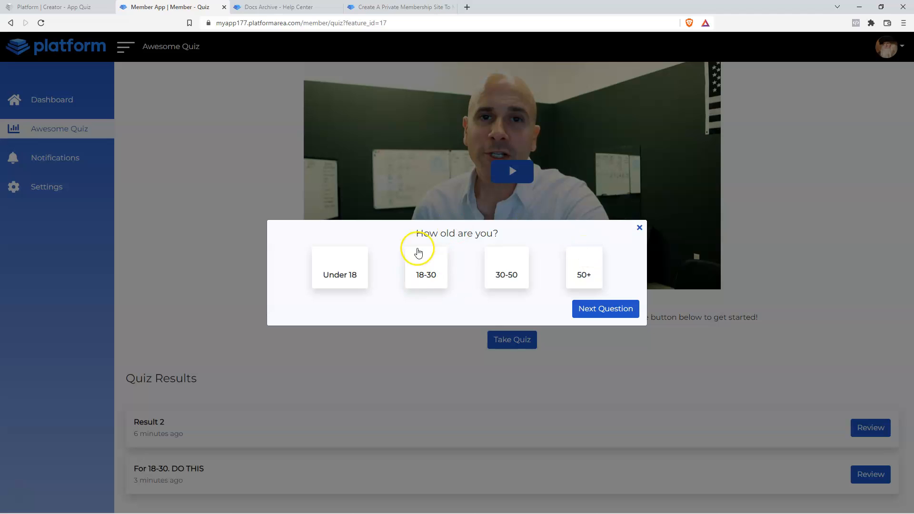
left_click(421, 270)
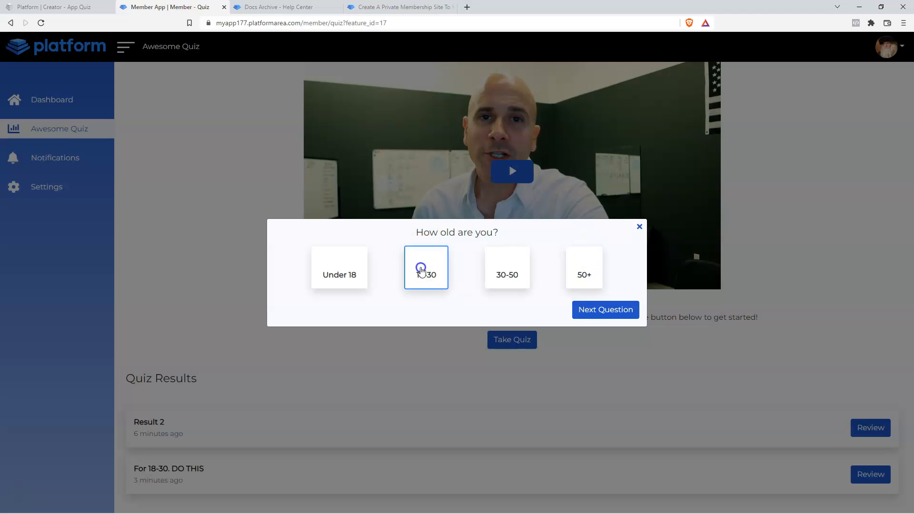
left_click(593, 309)
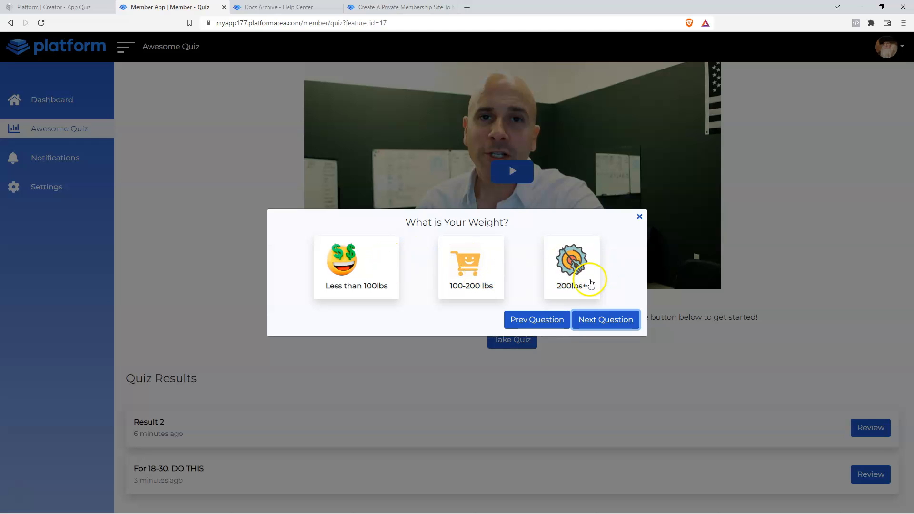
left_click(542, 320)
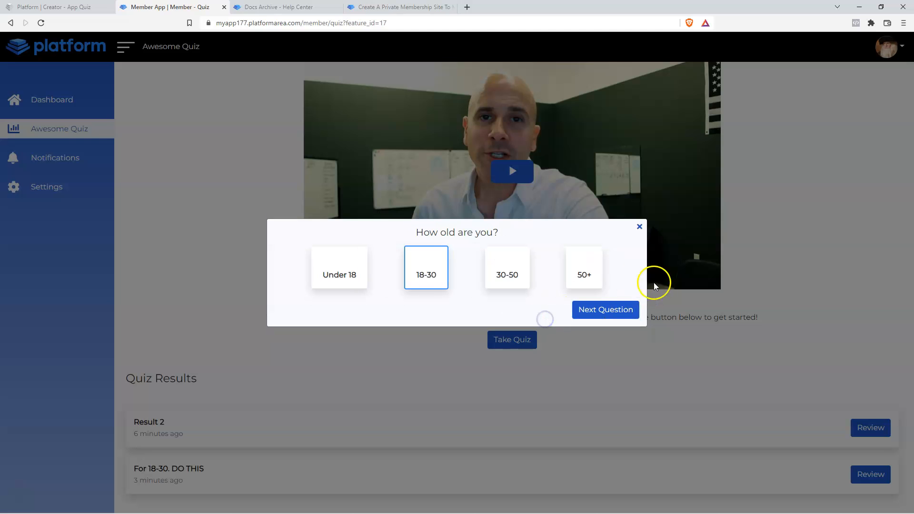
left_click(604, 308)
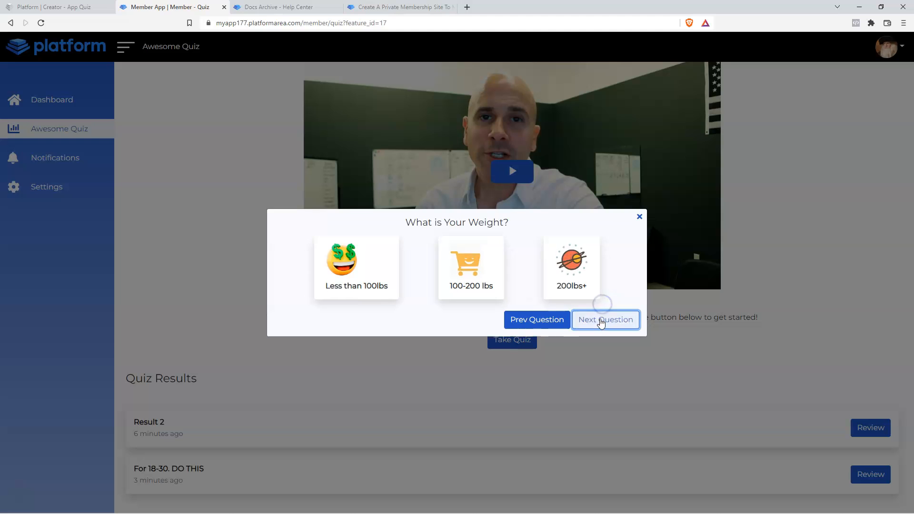
- Answer 100-200 lbs and submit to get the For 18-30. DO THIS result, then refresh
left_click(470, 267)
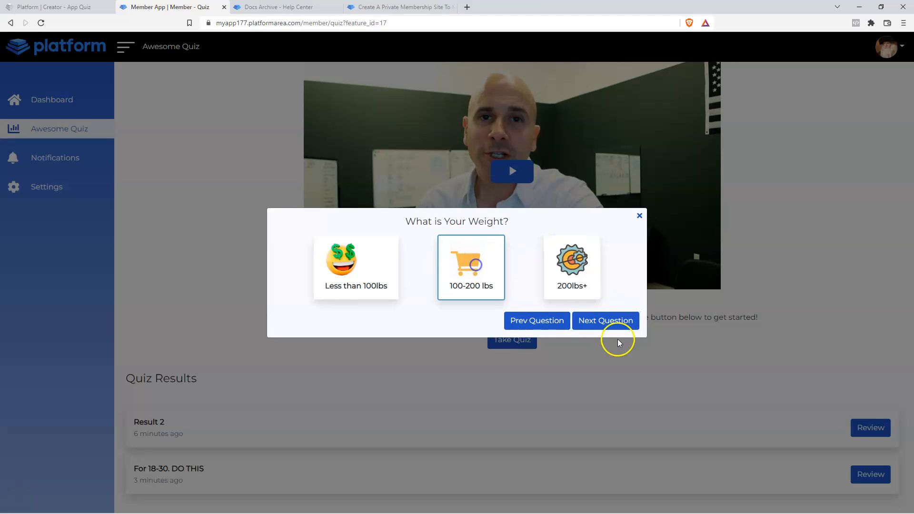
left_click(605, 319)
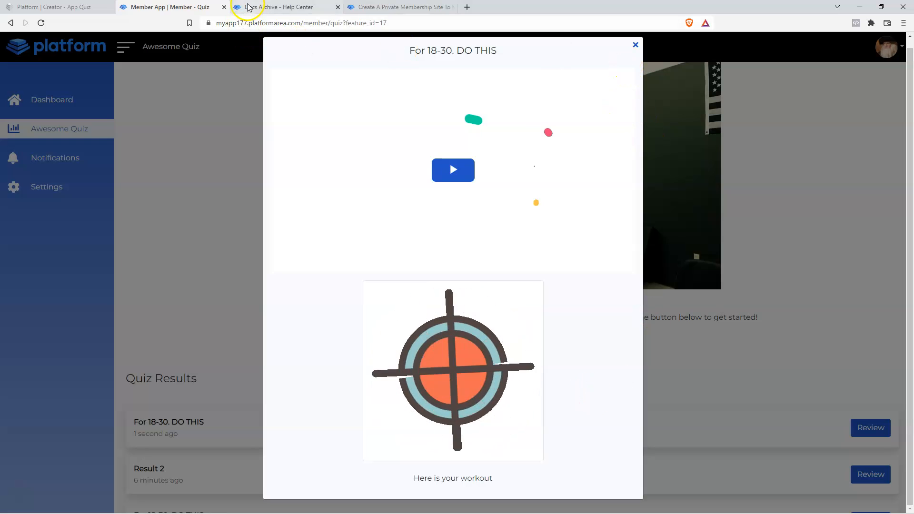
left_click(54, 7)
scroll(476, 353, "up", 4)
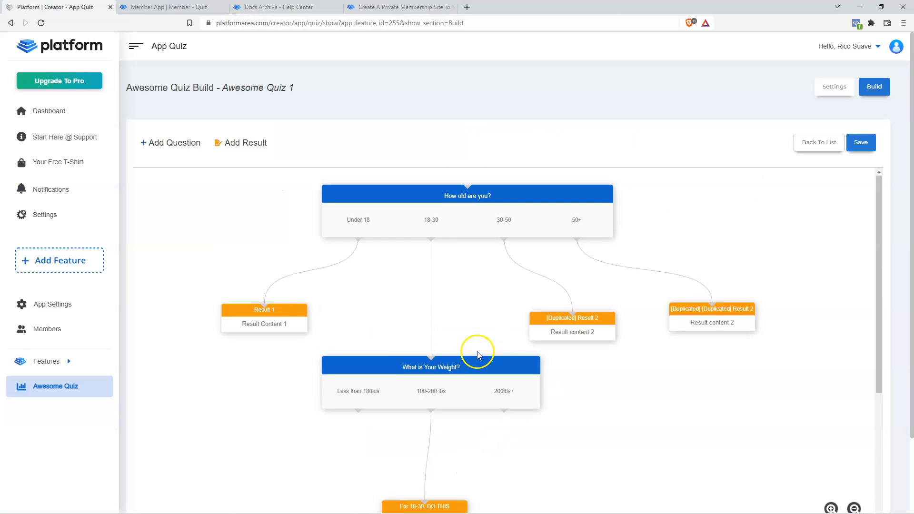
scroll(441, 338, "down", 3)
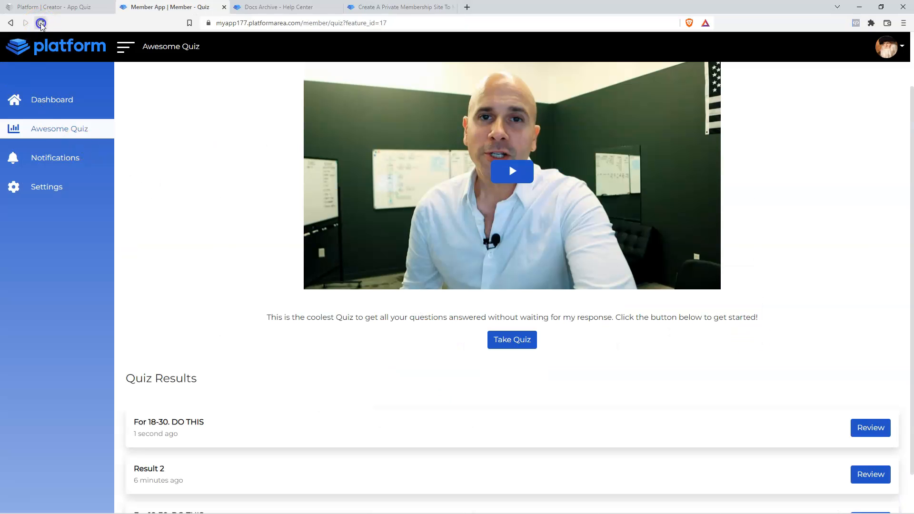
left_click(40, 23)
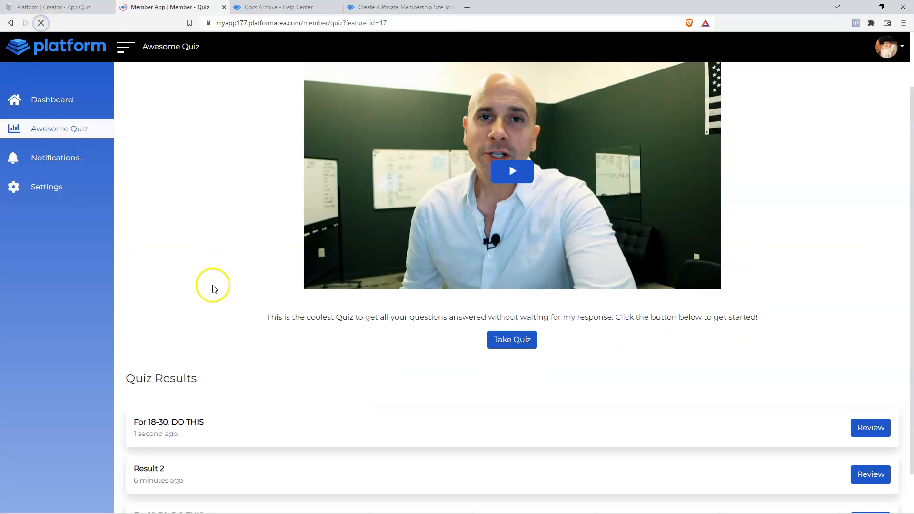
scroll(238, 333, "down", 1)
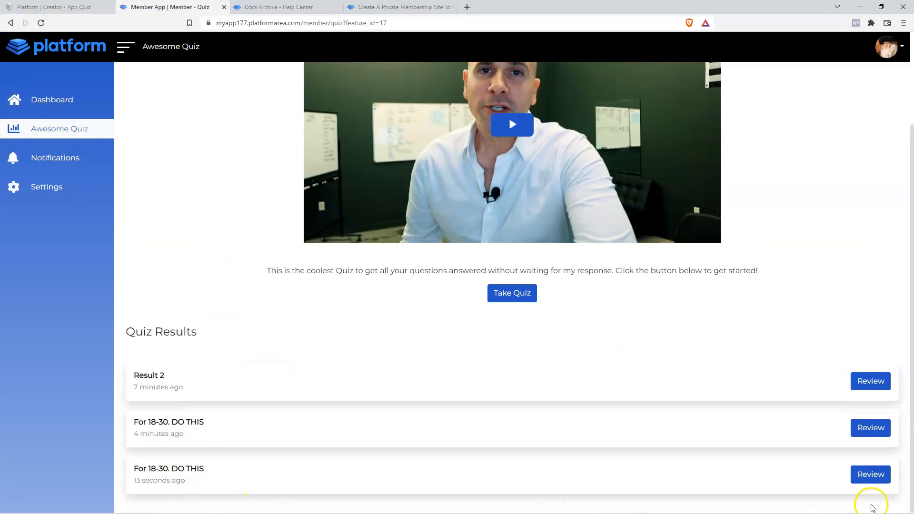
scroll(181, 304, "up", 1)
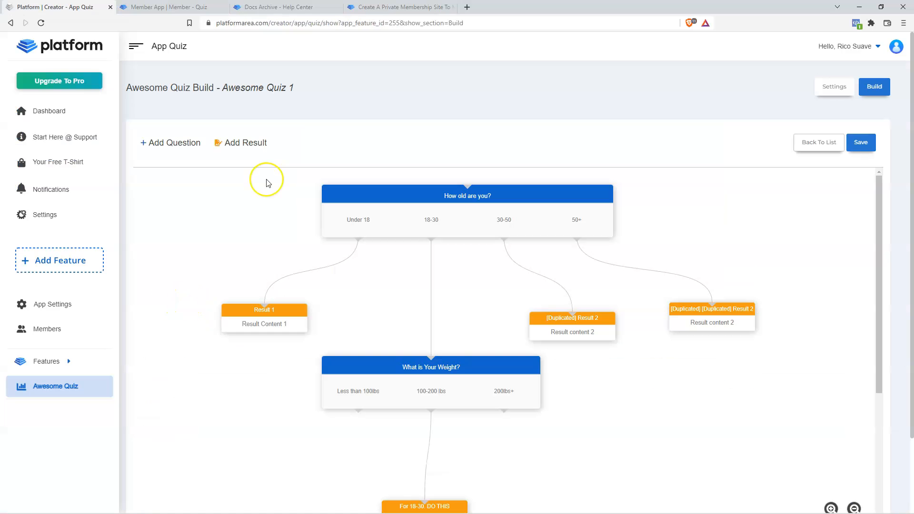
- From the quiz list, switch Awesome Quiz's Hidden Feature on and save the settings
left_click(816, 146)
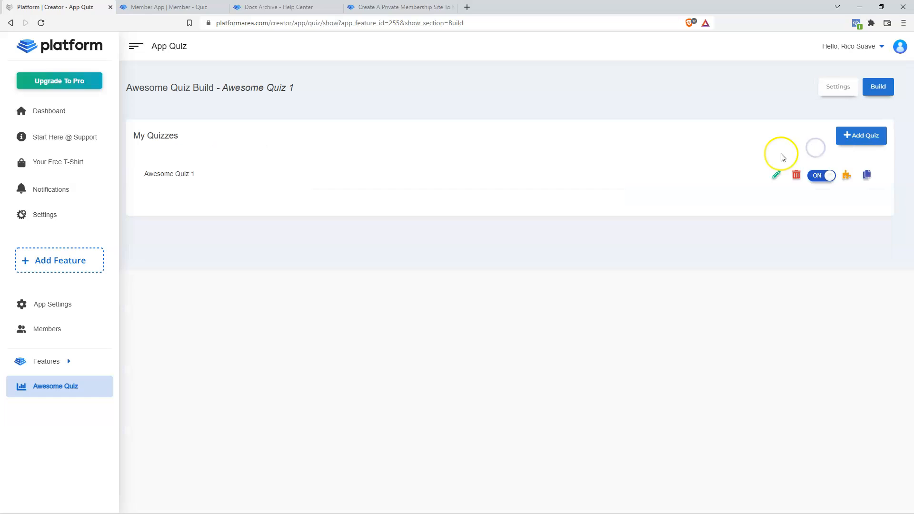
left_click(838, 86)
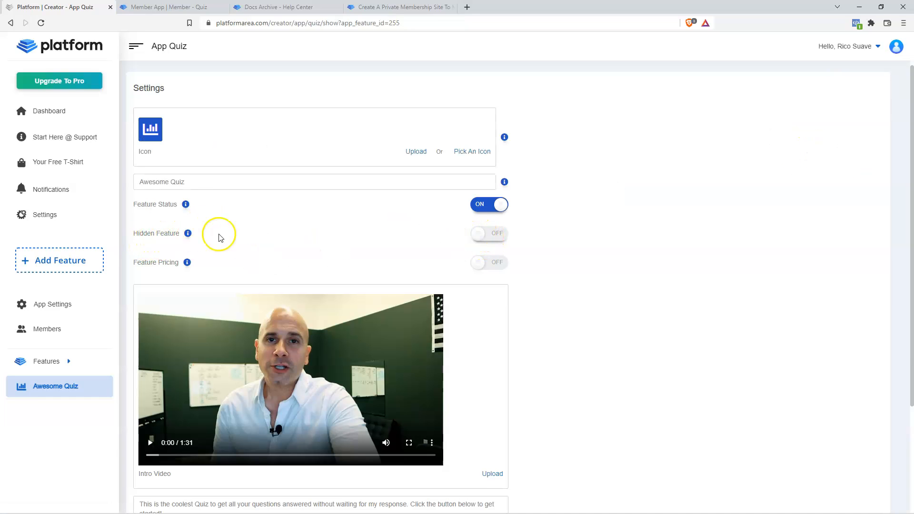
left_click(487, 234)
scroll(621, 329, "down", 3)
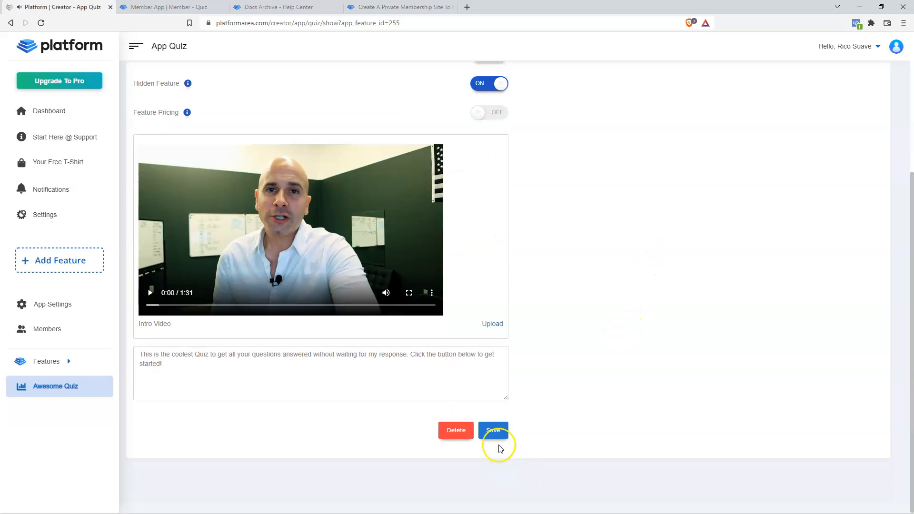
left_click(496, 431)
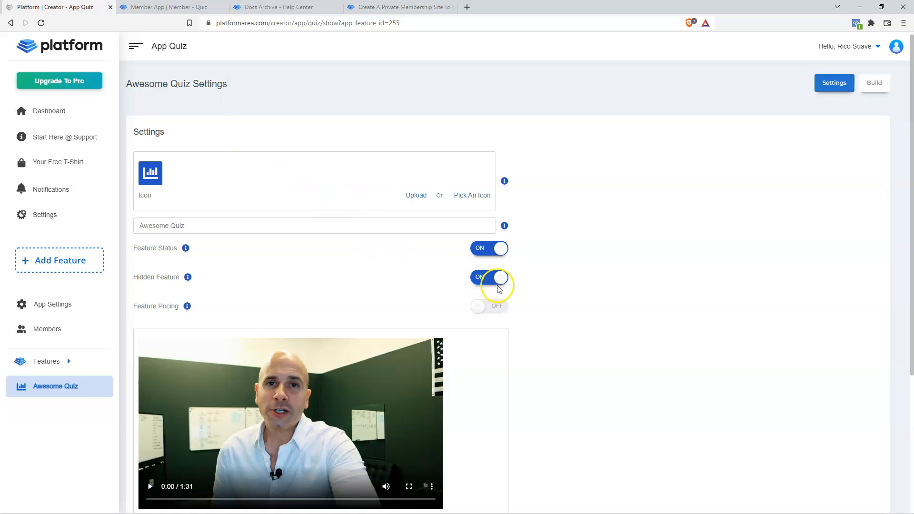
scroll(525, 314, "down", 4)
scroll(435, 304, "up", 3)
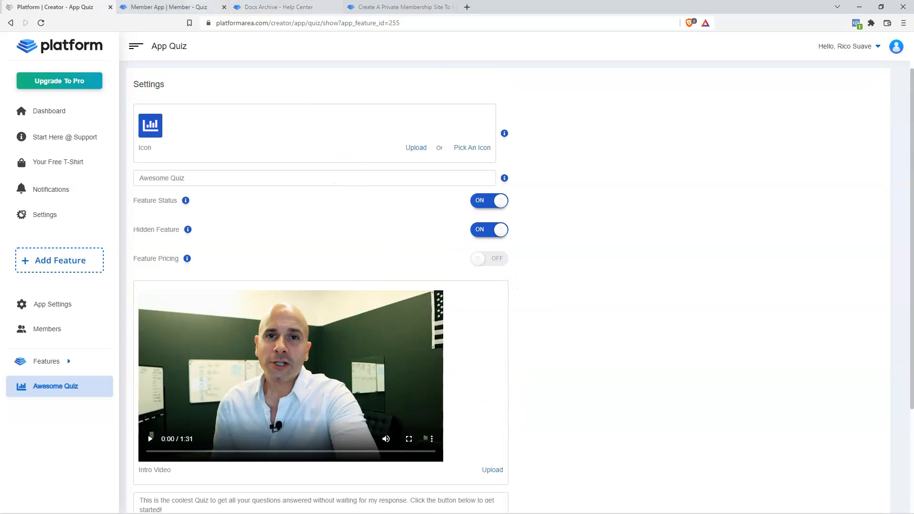
left_click(183, 6)
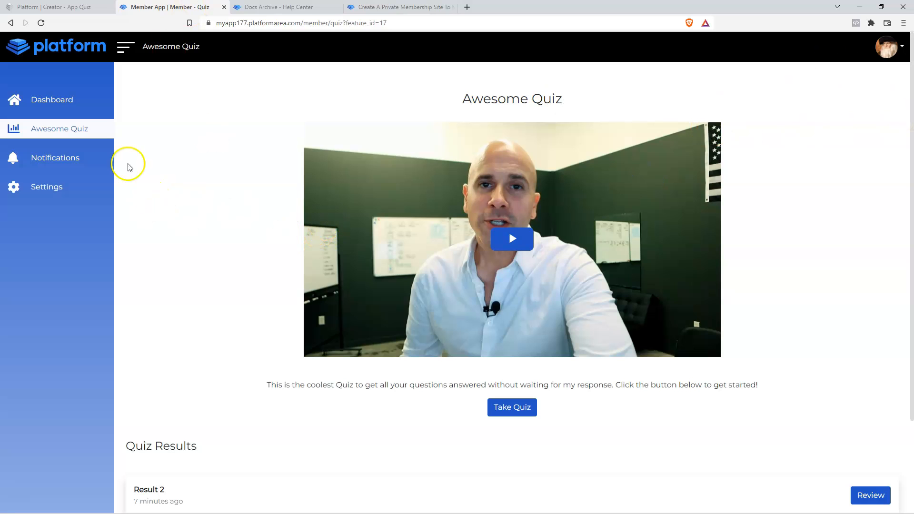
- Reload the member app to confirm Awesome Quiz is hidden, then open the creator's Members list
left_click(41, 23)
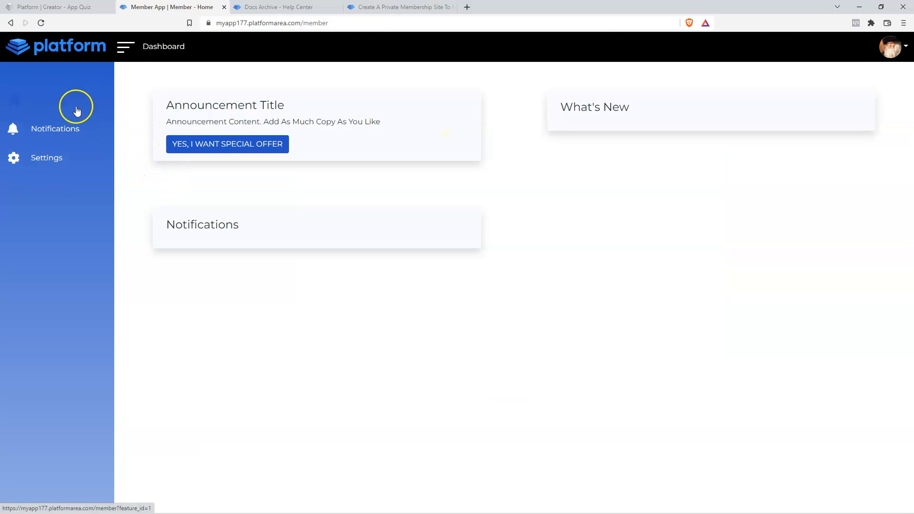
left_click(57, 6)
left_click(53, 329)
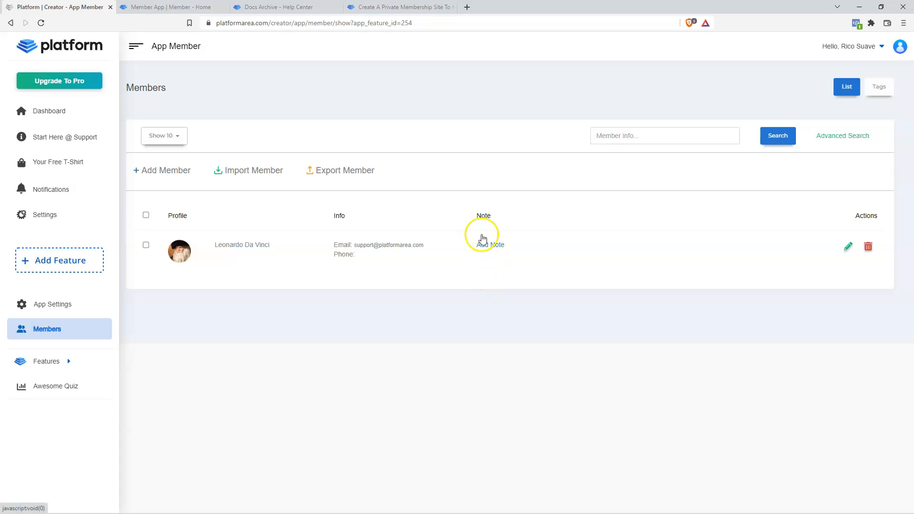
- Edit the member's profile to tick Awesome Quiz under Features and update it
left_click(849, 248)
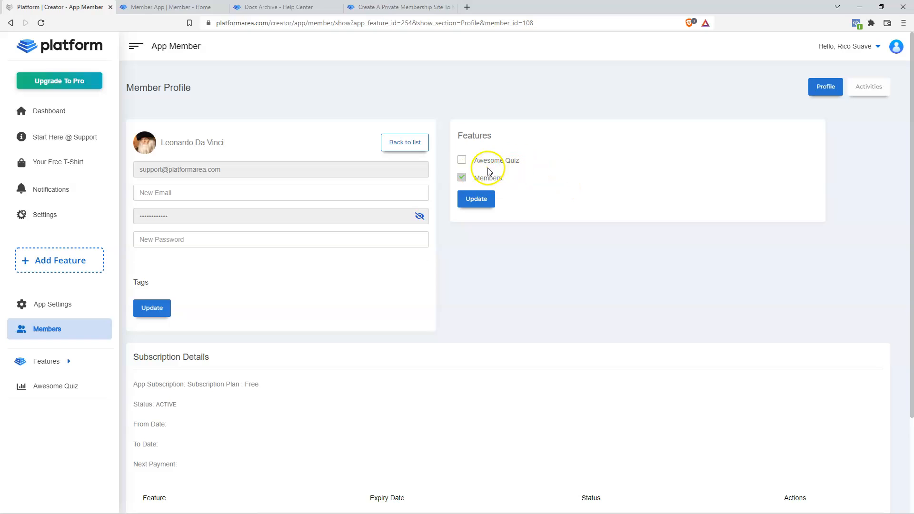
left_click(461, 160)
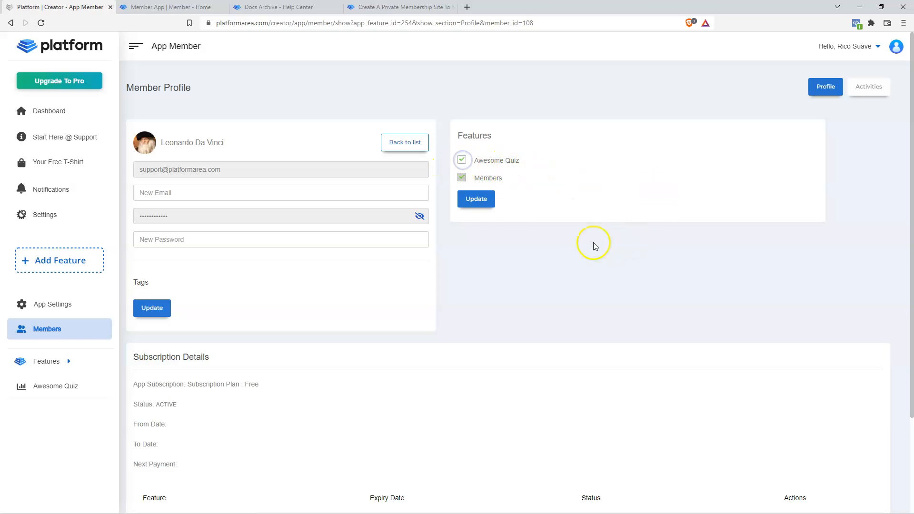
left_click(480, 199)
- Reload the member app and view the Awesome Quiz intro video page before returning to the creator
left_click(171, 7)
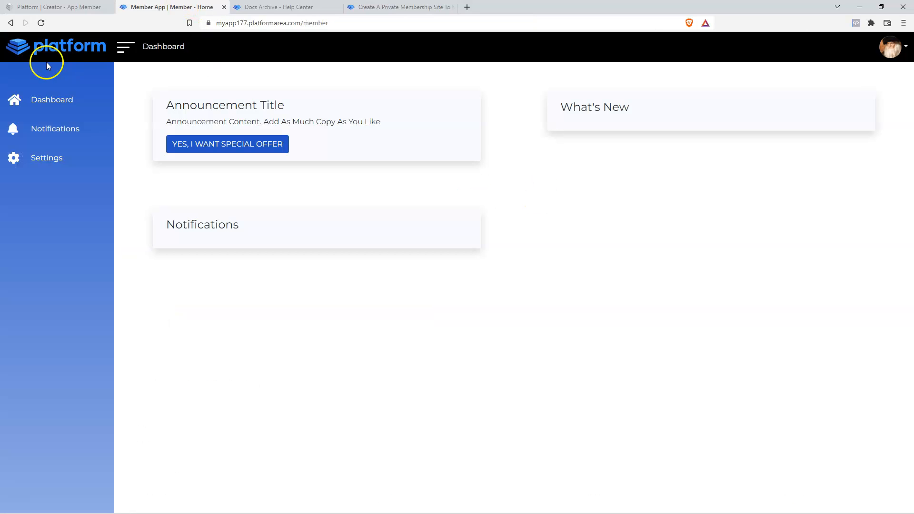
left_click(42, 22)
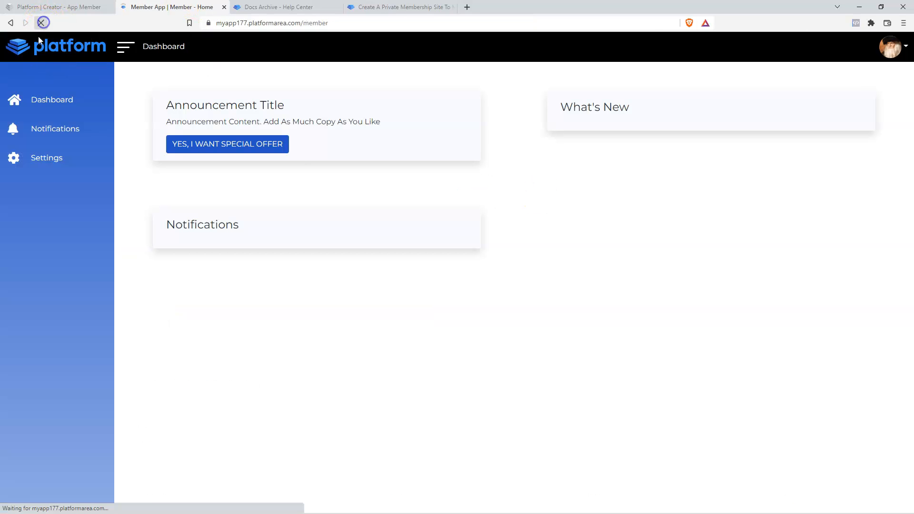
left_click(62, 138)
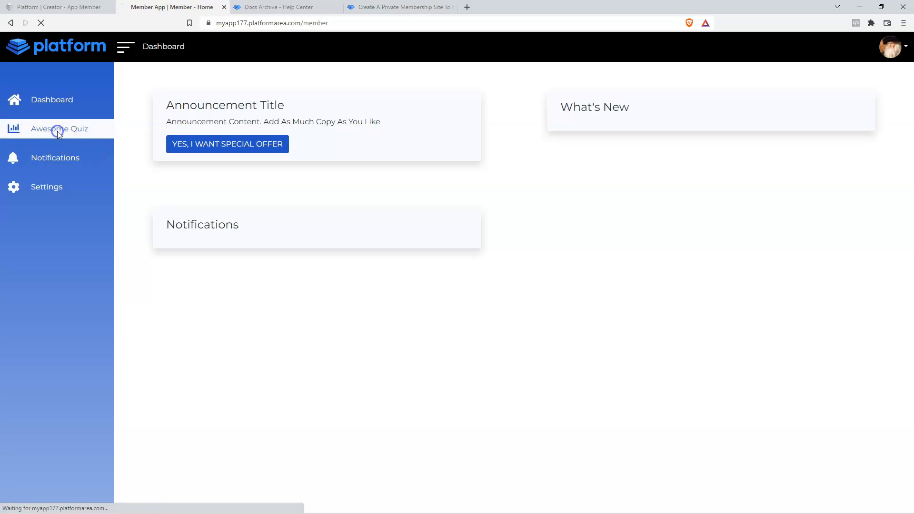
scroll(186, 300, "down", 3)
scroll(185, 304, "up", 3)
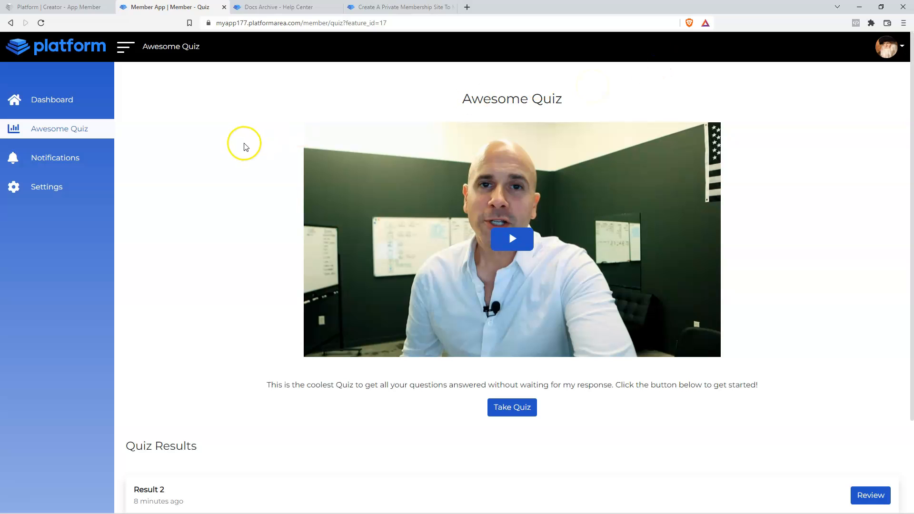
left_click(25, 8)
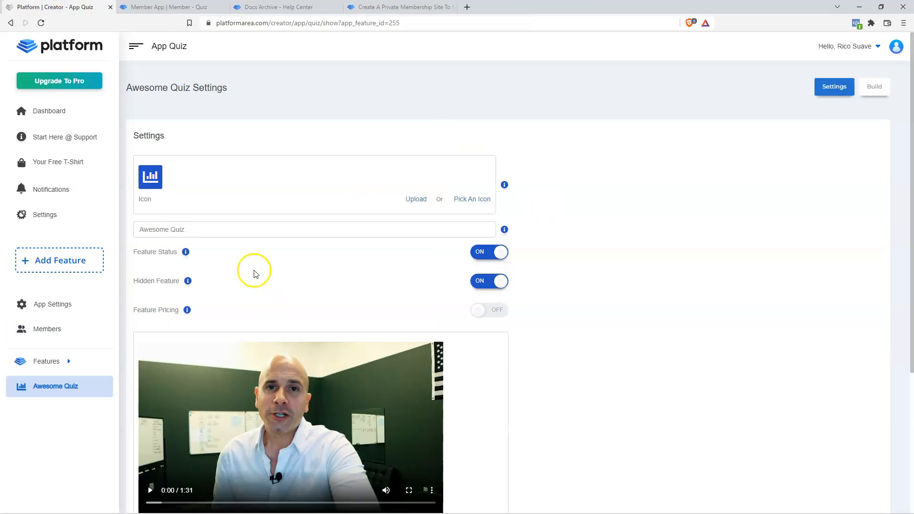
- Switch Awesome Quiz's Hidden Feature back off and save the settings
mouse_move(186, 283)
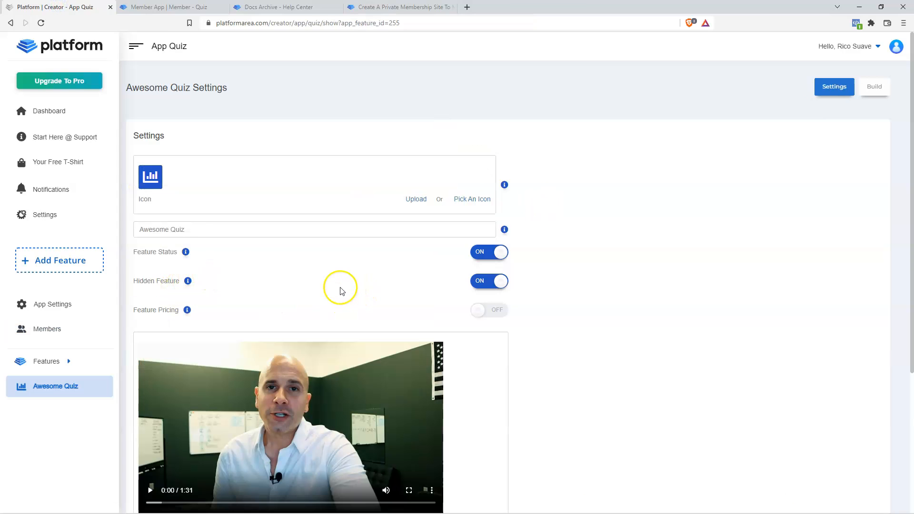
left_click(498, 280)
scroll(567, 355, "down", 4)
left_click(499, 434)
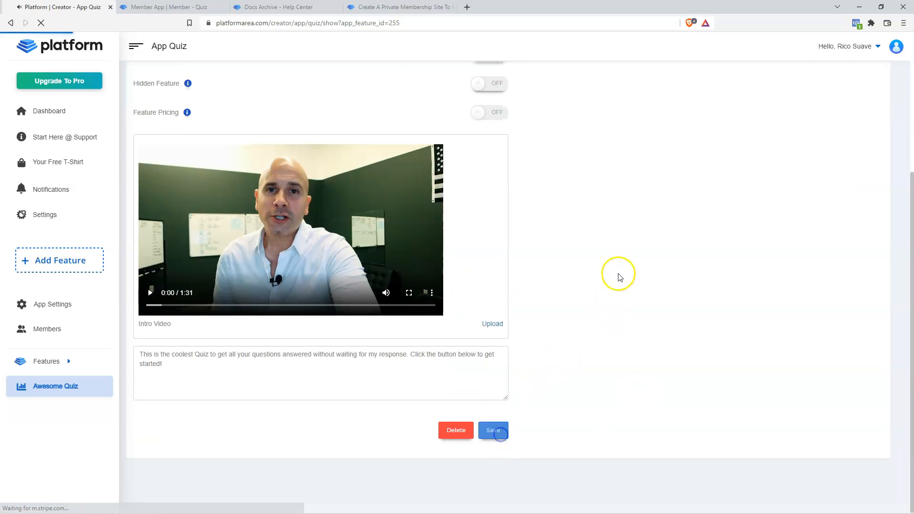
scroll(607, 291, "down", 2)
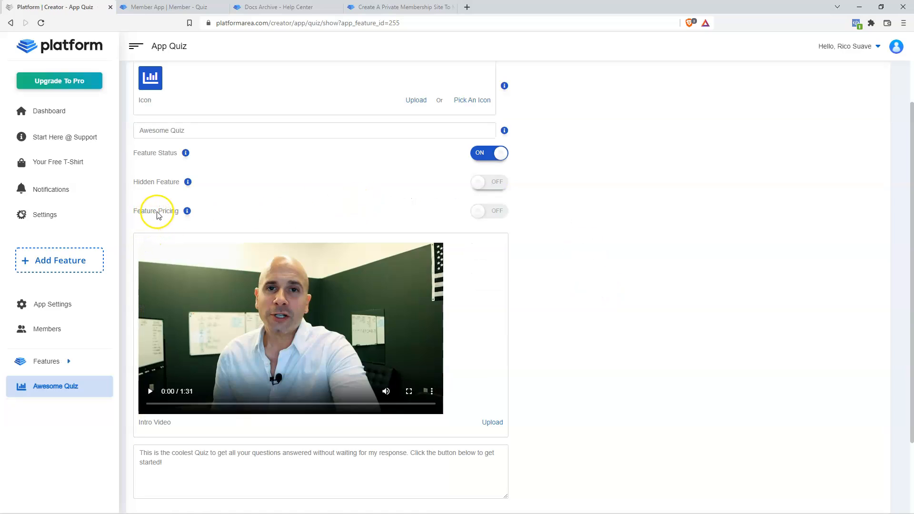
- Turn on Feature Pricing with a One Time plan priced at $15
left_click(492, 214)
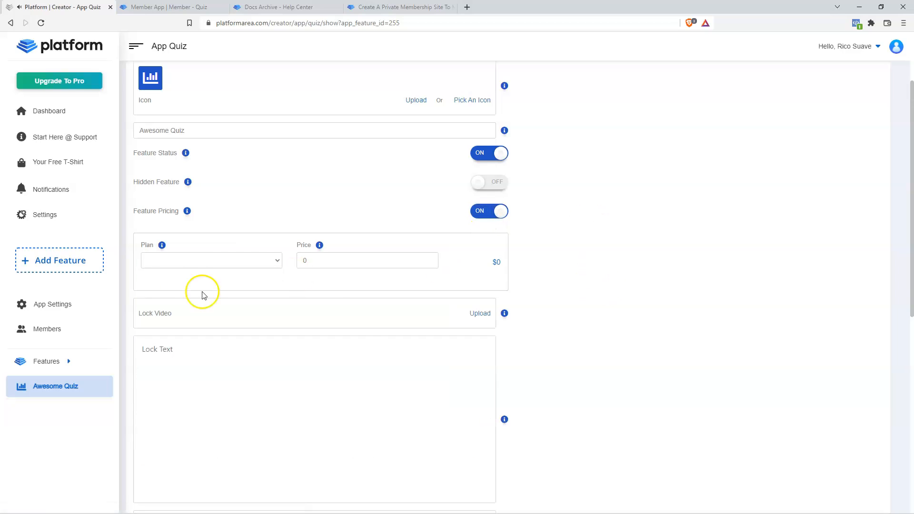
left_click(277, 260)
left_click(199, 279)
left_click(330, 262)
type("12")
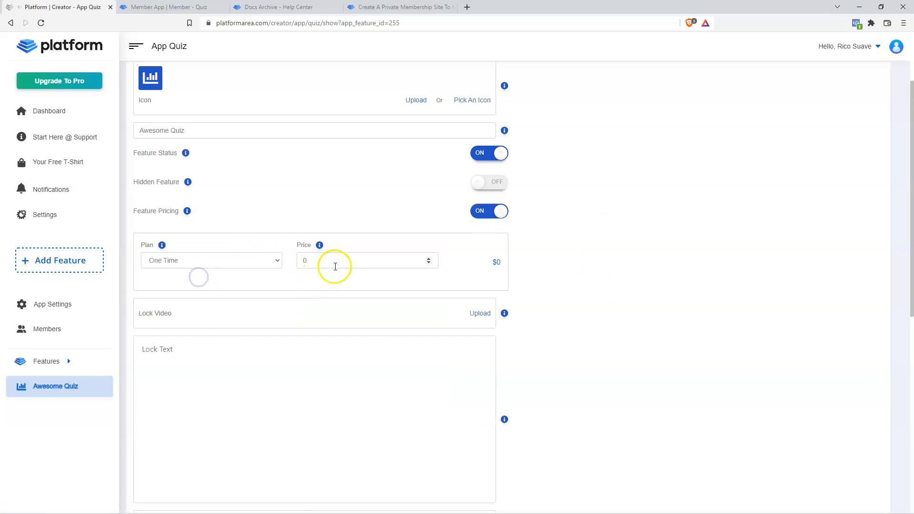
left_click(429, 259)
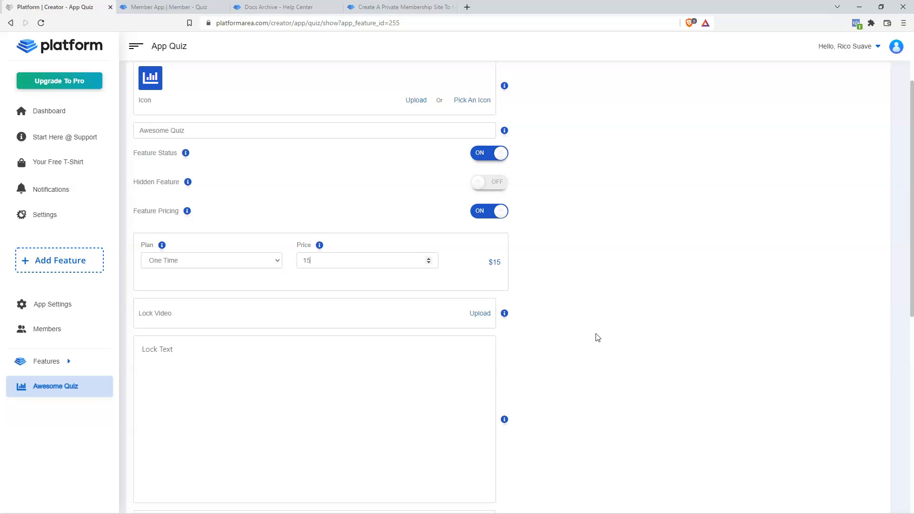
- Upload a video from the Videos folder as the quiz's lock video
left_click(481, 314)
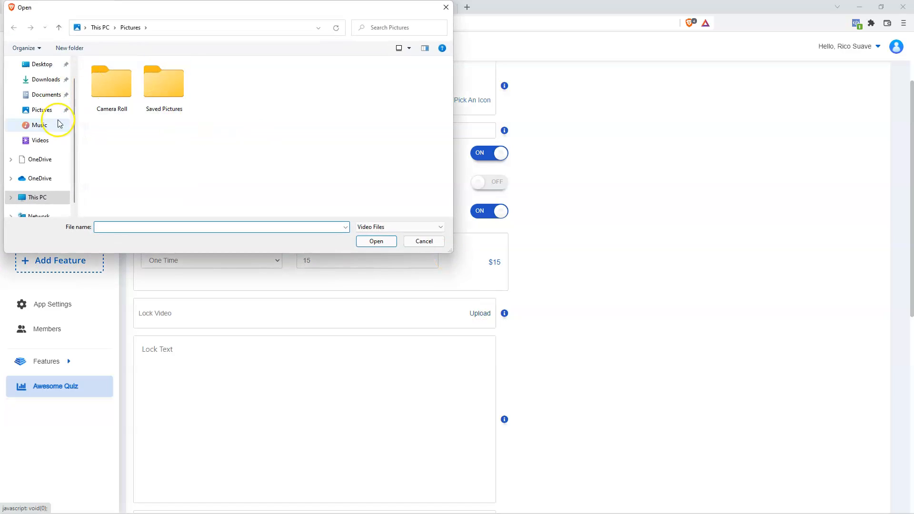
left_click(46, 145)
left_click(275, 138)
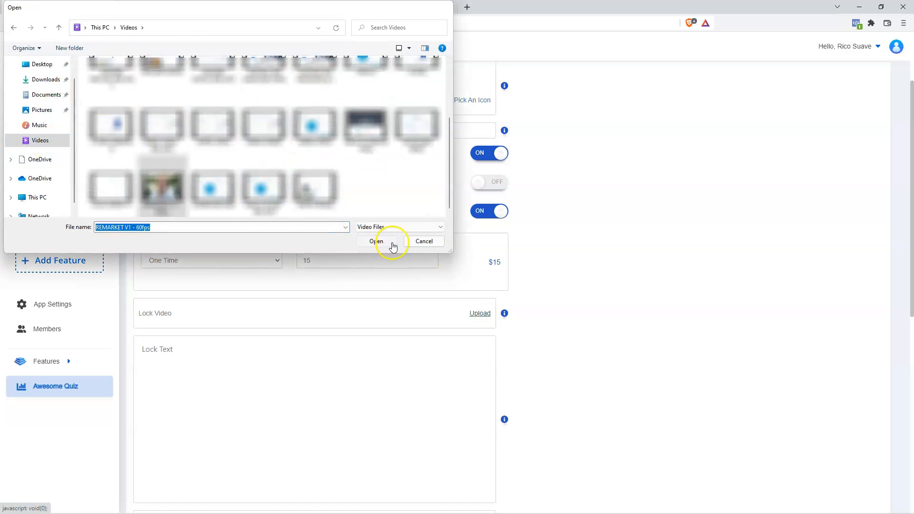
left_click(376, 241)
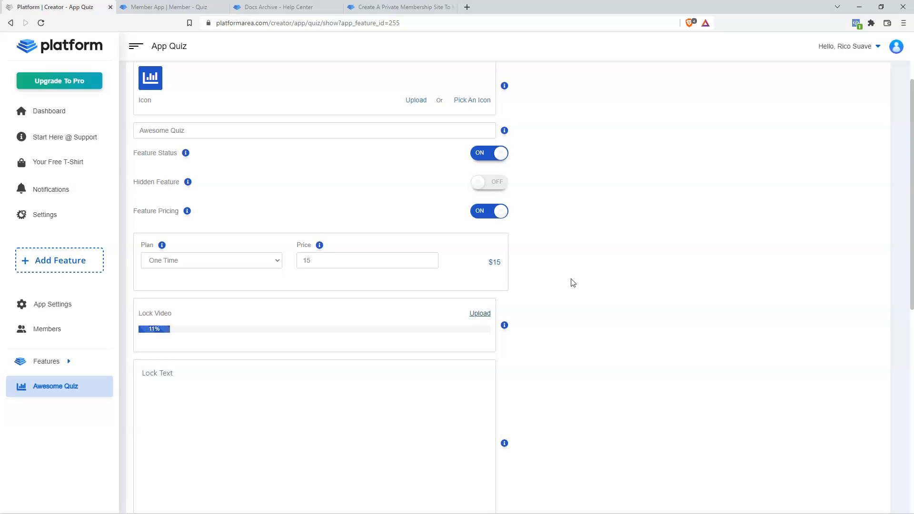
scroll(306, 439, "down", 2)
- Enter lock text 'If you want to be a winner! You should Fill in your information below…' and save
left_click(216, 276)
type("If you want to be a winner! You should Fill in your information below and take this awesome questionaire.")
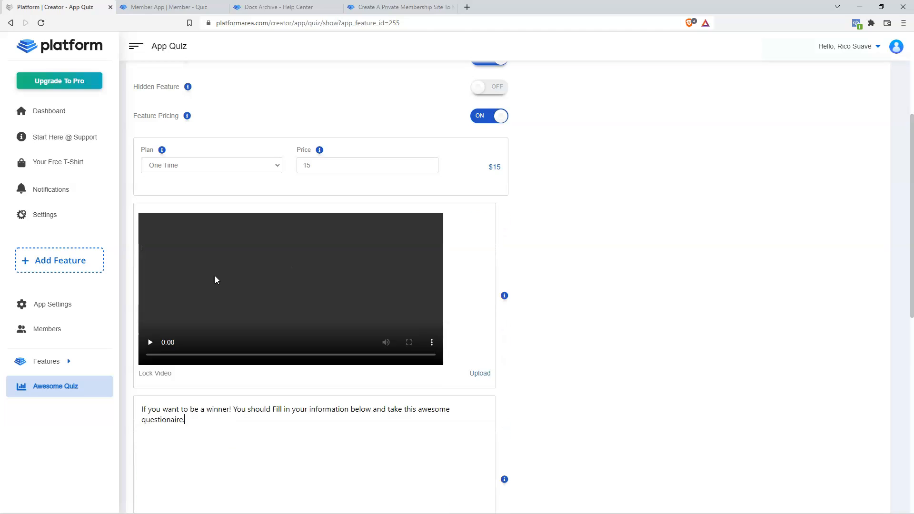
scroll(283, 377, "down", 2)
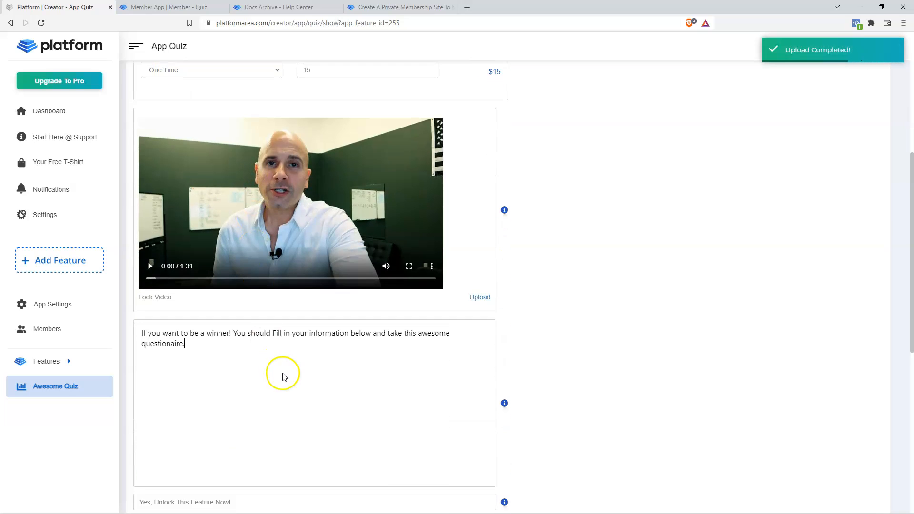
scroll(283, 377, "down", 2)
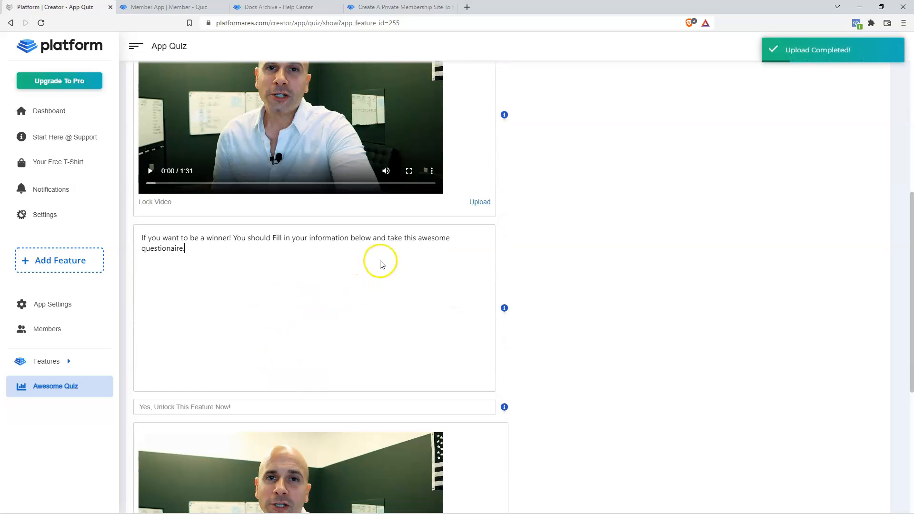
scroll(385, 295, "down", 2)
scroll(373, 403, "up", 4)
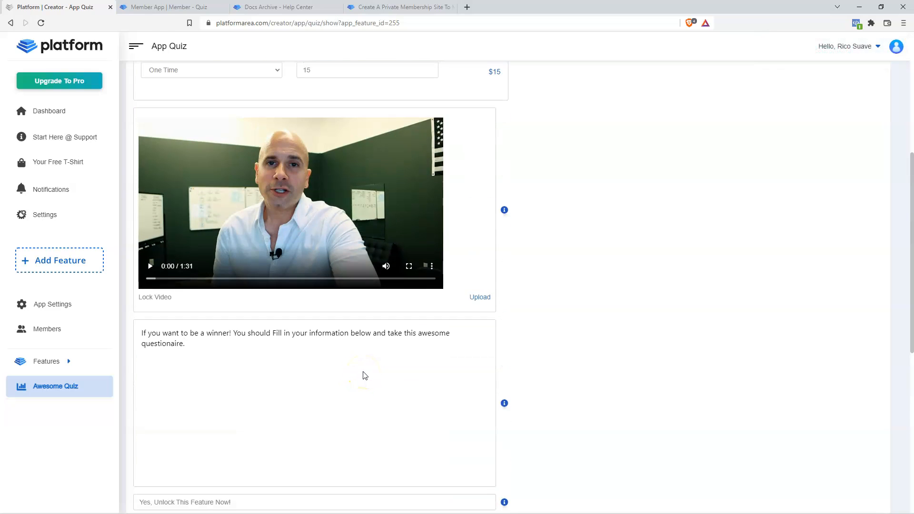
scroll(357, 364, "down", 2)
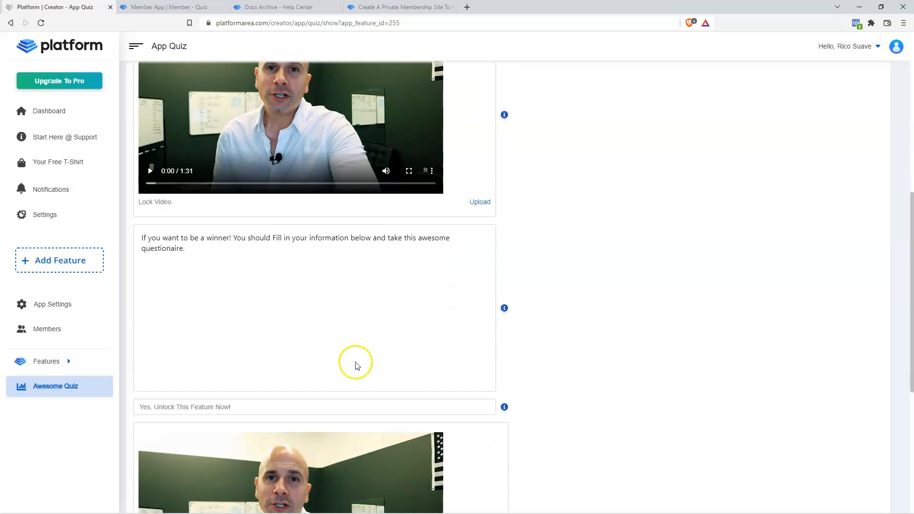
scroll(310, 319, "down", 2)
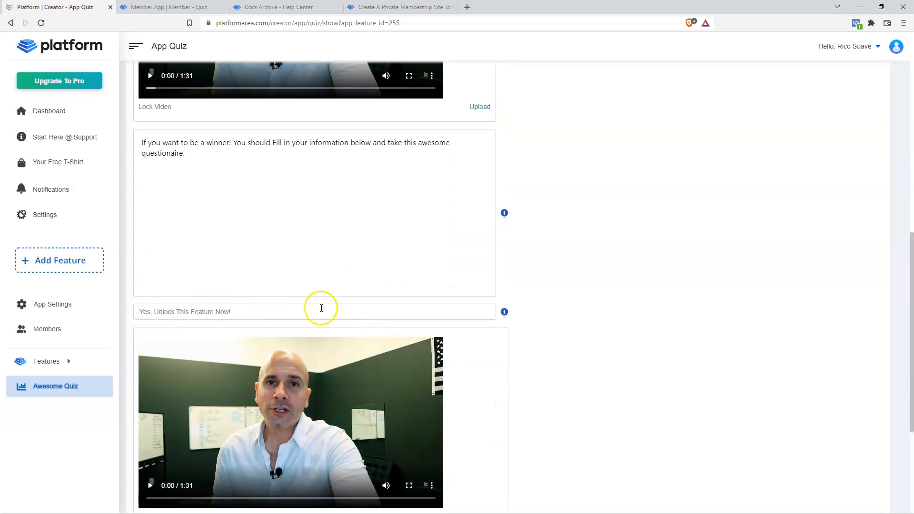
scroll(524, 327, "down", 4)
left_click(504, 434)
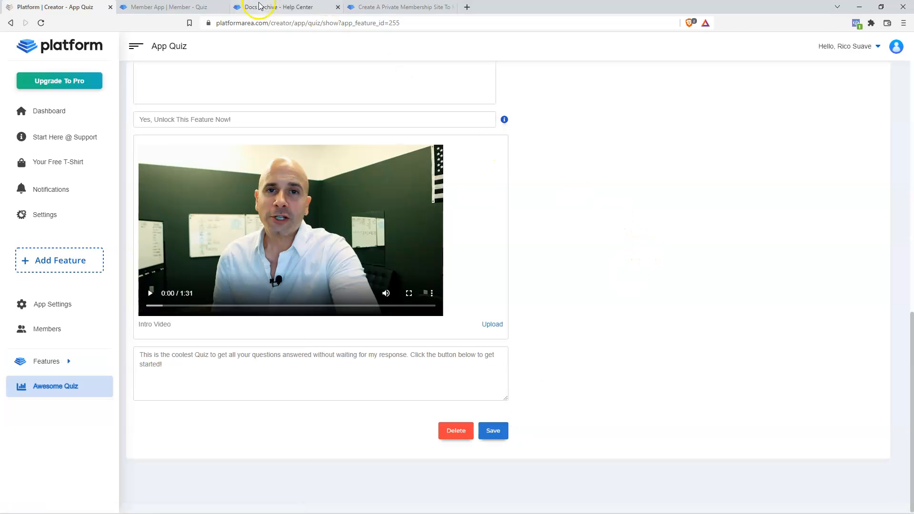
scroll(494, 261, "up", 9)
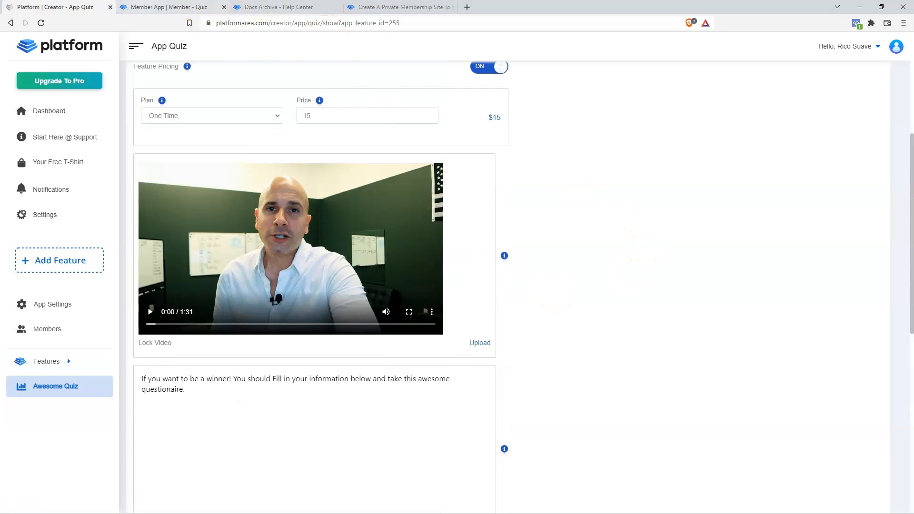
left_click(157, 7)
left_click(62, 101)
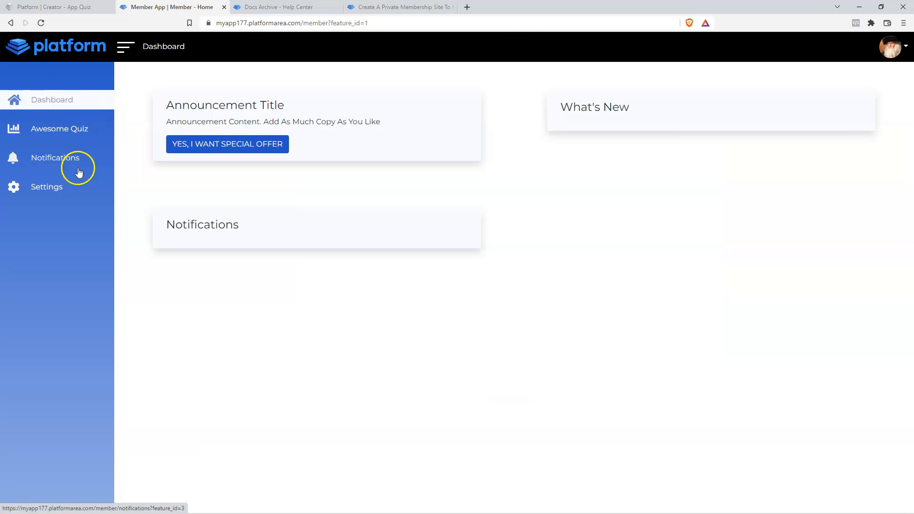
left_click(55, 128)
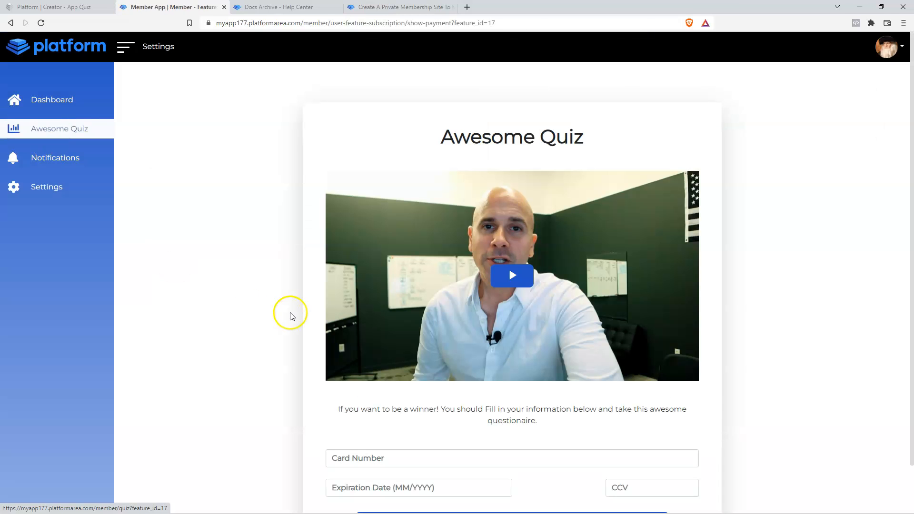
scroll(279, 309, "down", 1)
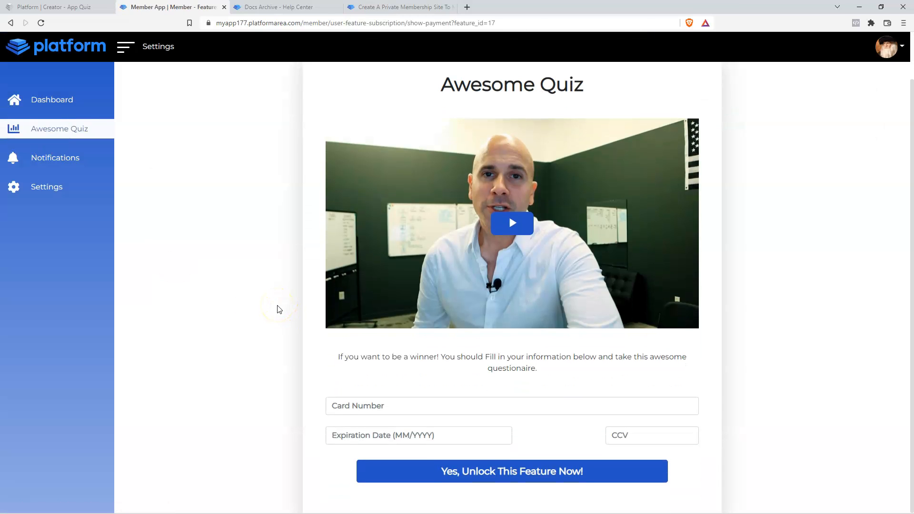
scroll(279, 309, "up", 1)
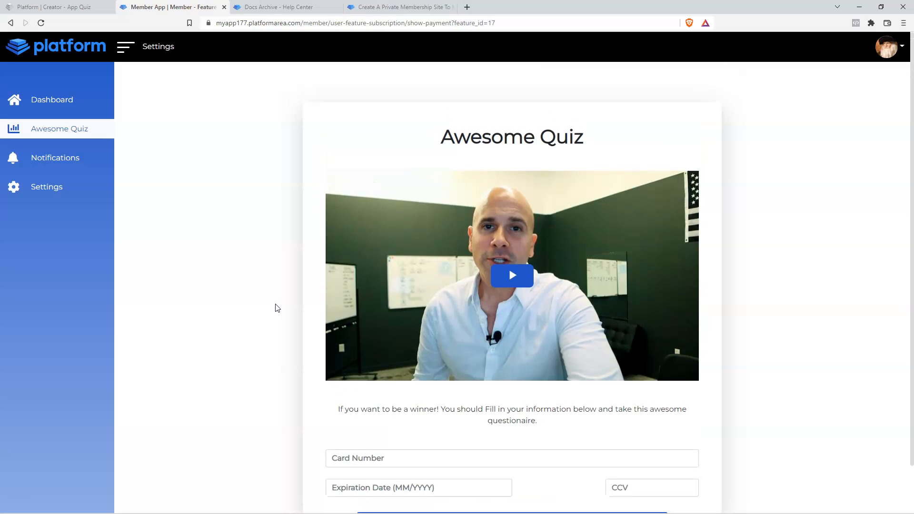
left_click(512, 275)
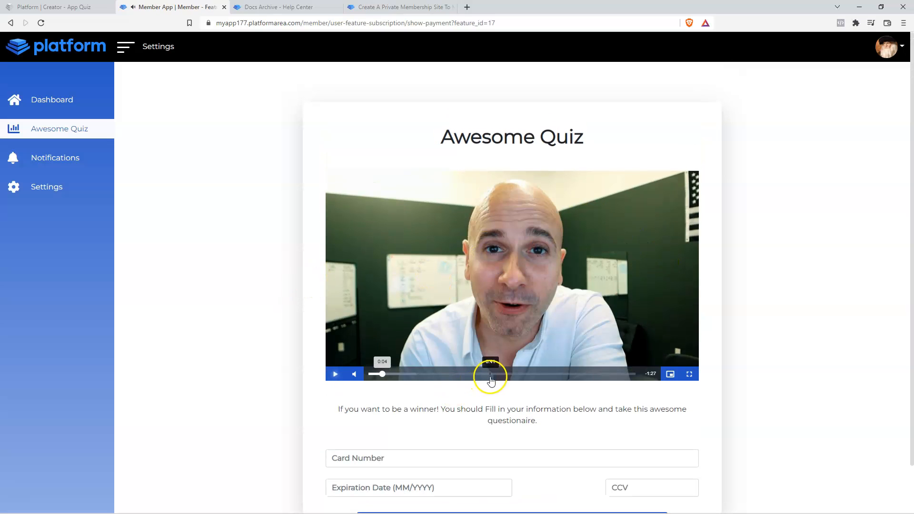
left_click(492, 373)
left_click(557, 374)
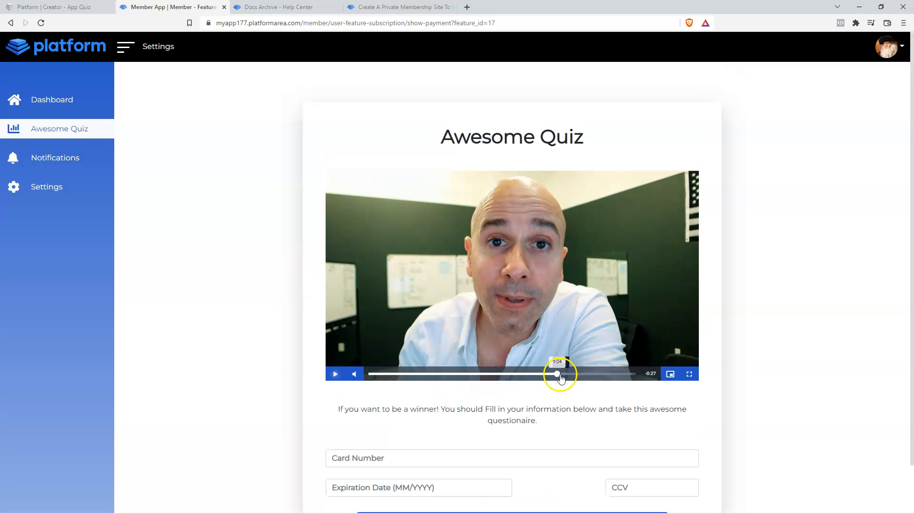
left_click(546, 374)
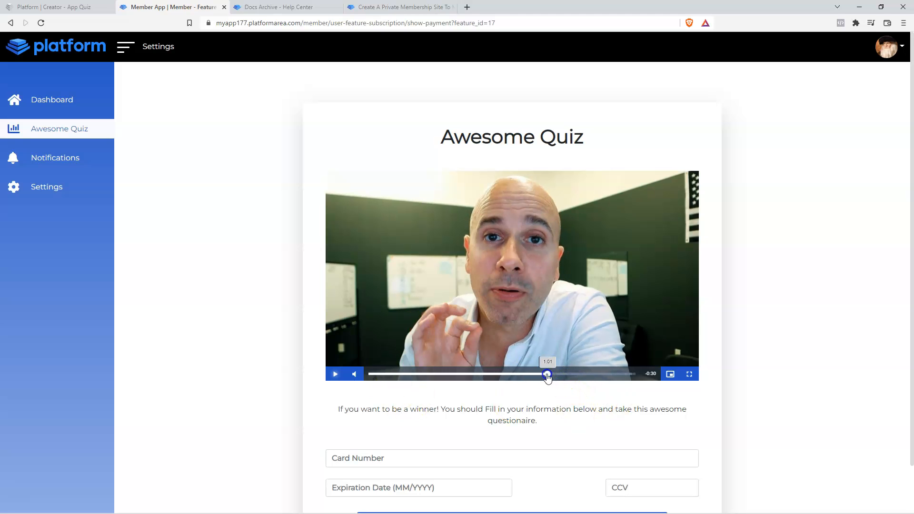
scroll(822, 381, "down", 1)
scroll(822, 381, "down", 2)
left_click(417, 405)
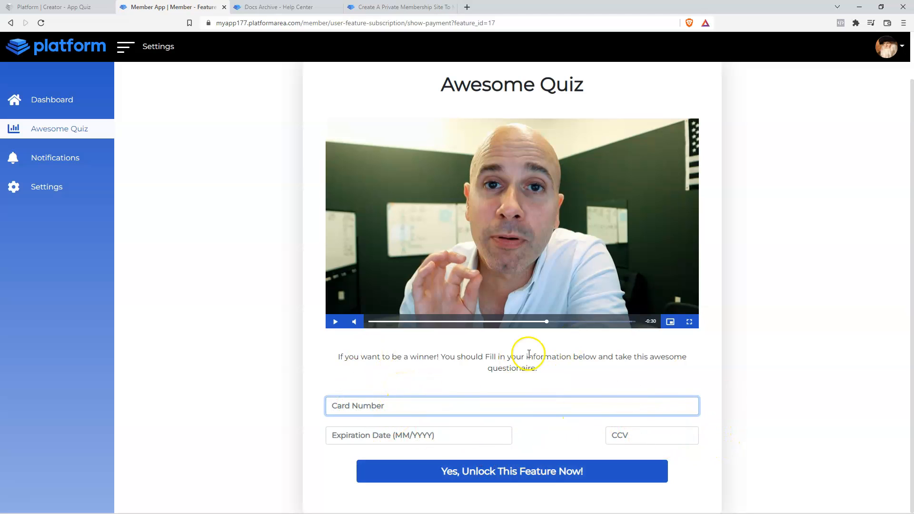
left_click(884, 52)
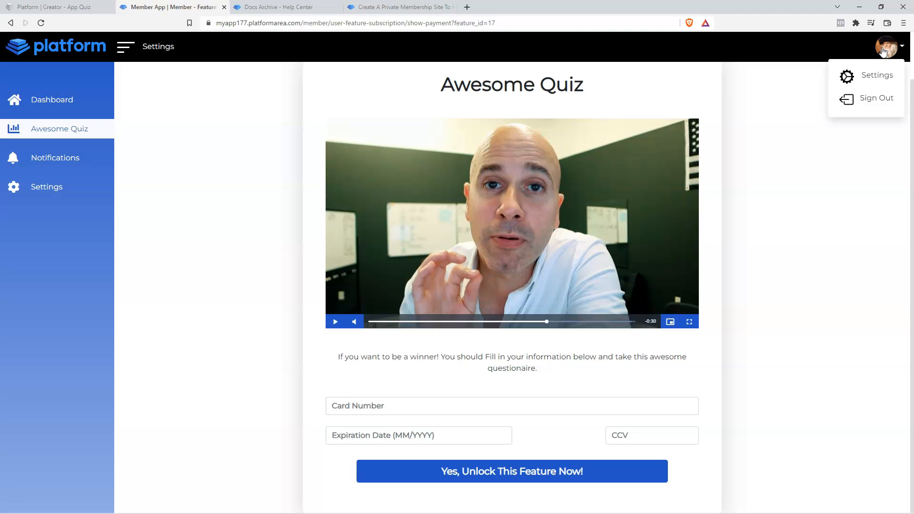
left_click(872, 76)
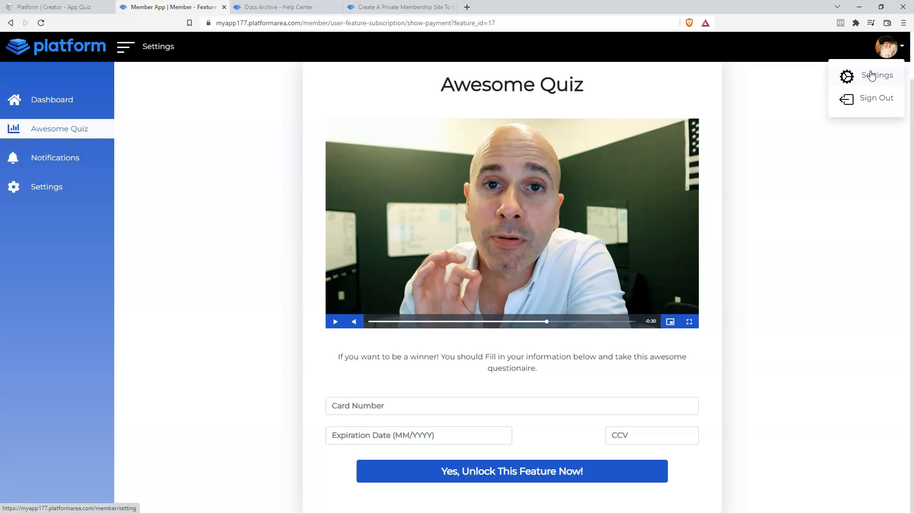
left_click(872, 75)
scroll(536, 297, "down", 4)
scroll(536, 298, "up", 4)
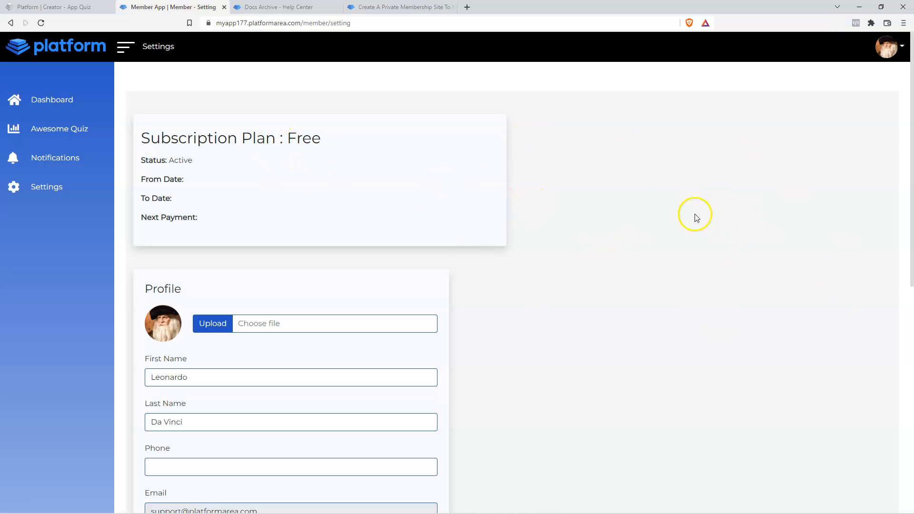
left_click(62, 134)
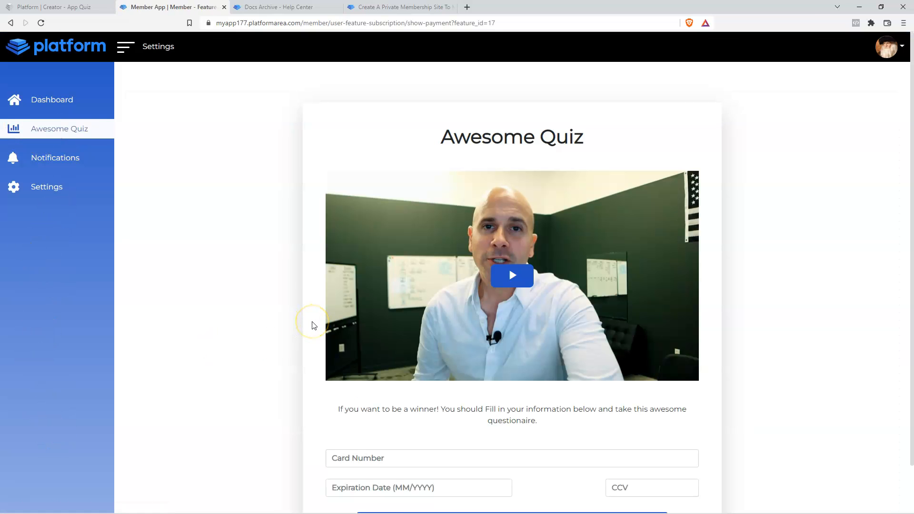
scroll(317, 324, "down", 1)
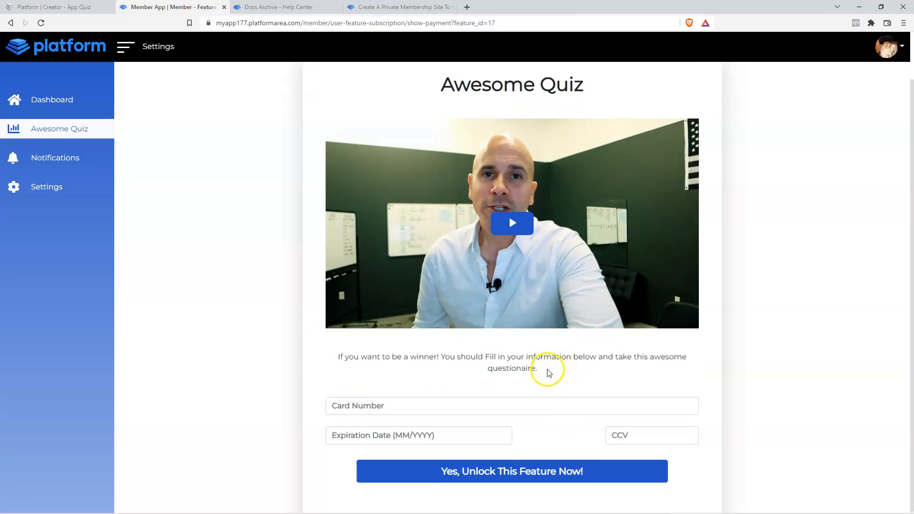
left_click_drag(538, 369, 329, 341)
left_click(253, 334)
- Append 'Unlock now for $15' to the Awesome Quiz lock description, save, and reload the member page
left_click(67, 7)
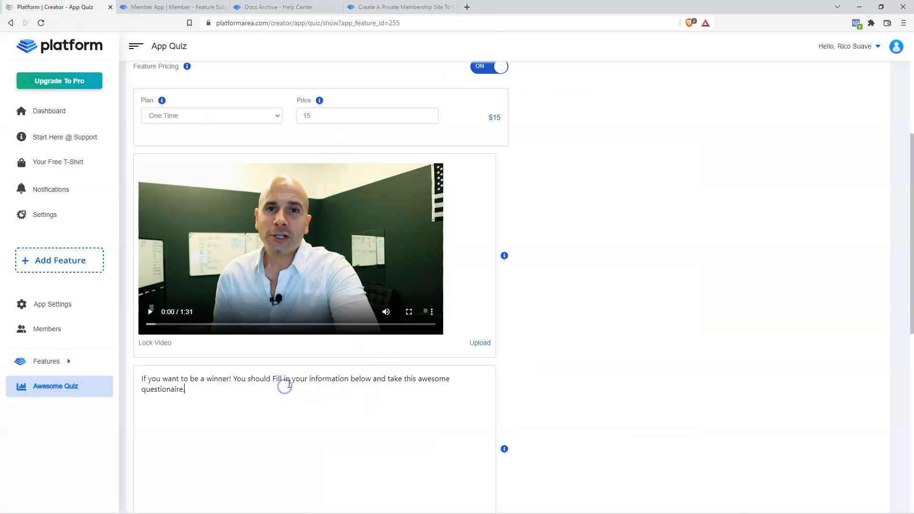
type("Unlock now for $15")
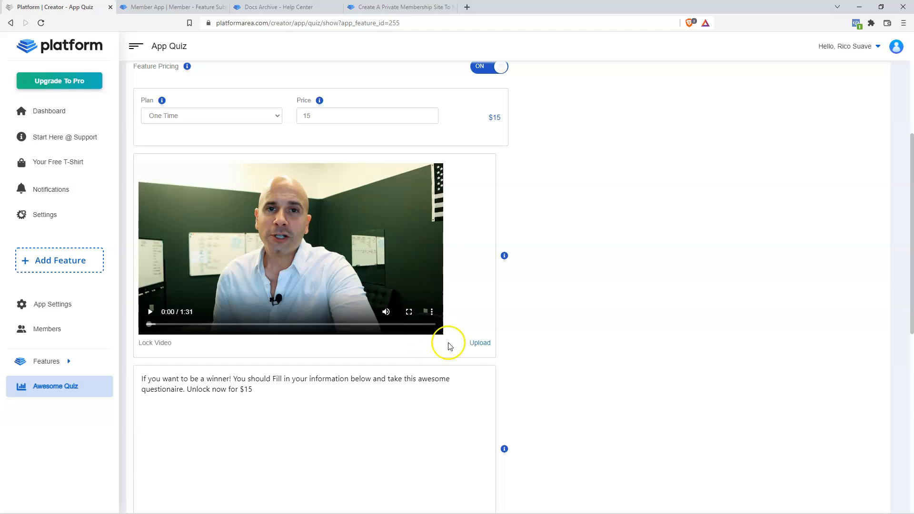
scroll(484, 438, "down", 9)
left_click(492, 430)
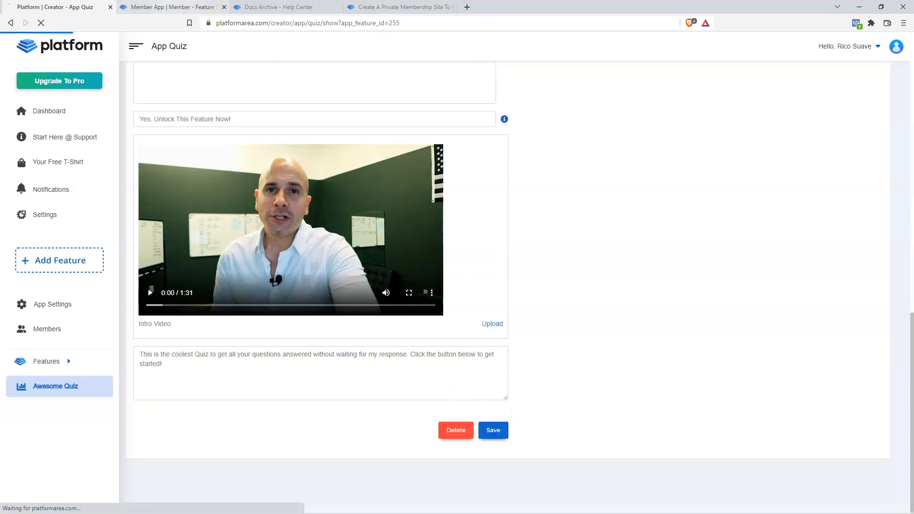
left_click(174, 7)
left_click(51, 25)
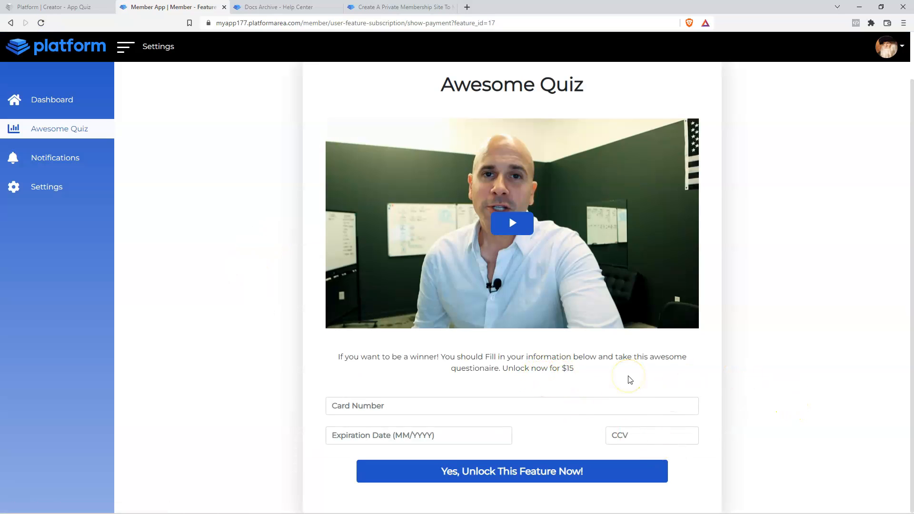
- Go back to the Awesome Quiz Settings with Feature Pricing on at One Time, $15
scroll(614, 367, "up", 1)
left_click(281, 229)
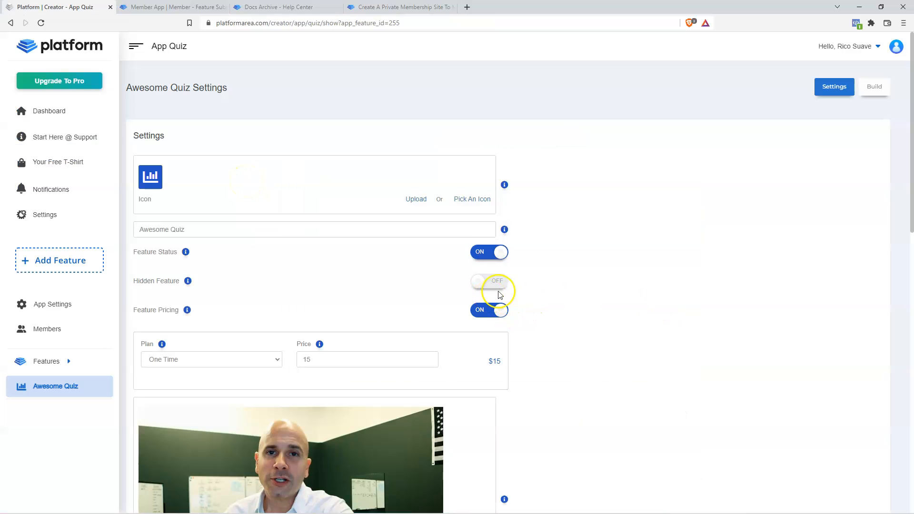
- Toggle Feature Pricing off and back on, keep the One Time plan, and open Build
left_click(497, 310)
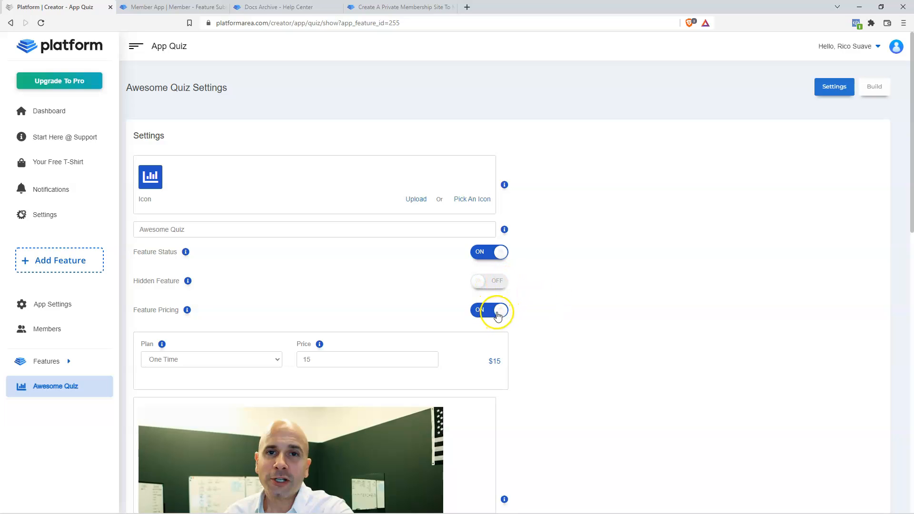
left_click(488, 311)
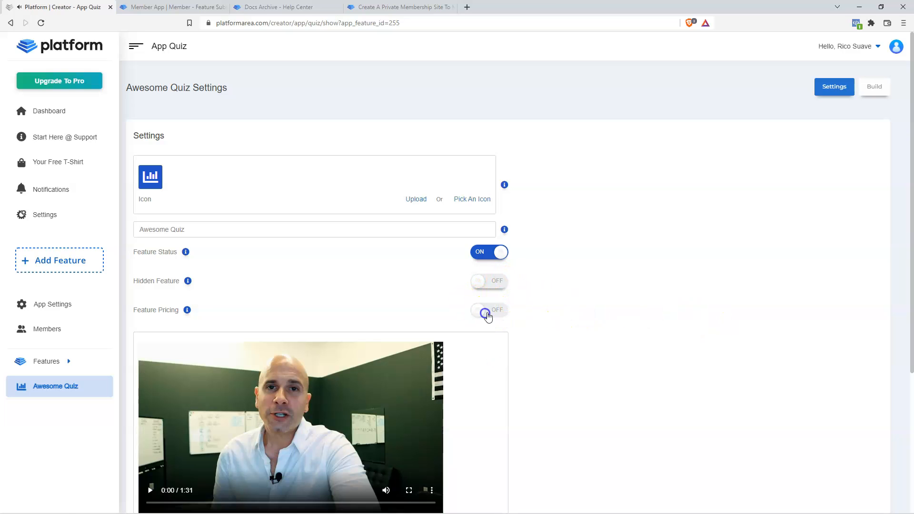
scroll(590, 318, "down", 5)
scroll(554, 424, "up", 3)
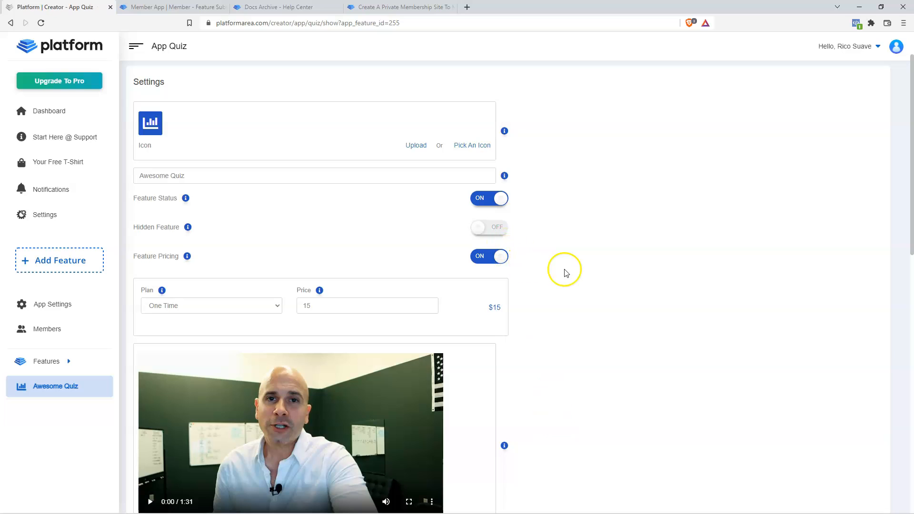
left_click(224, 305)
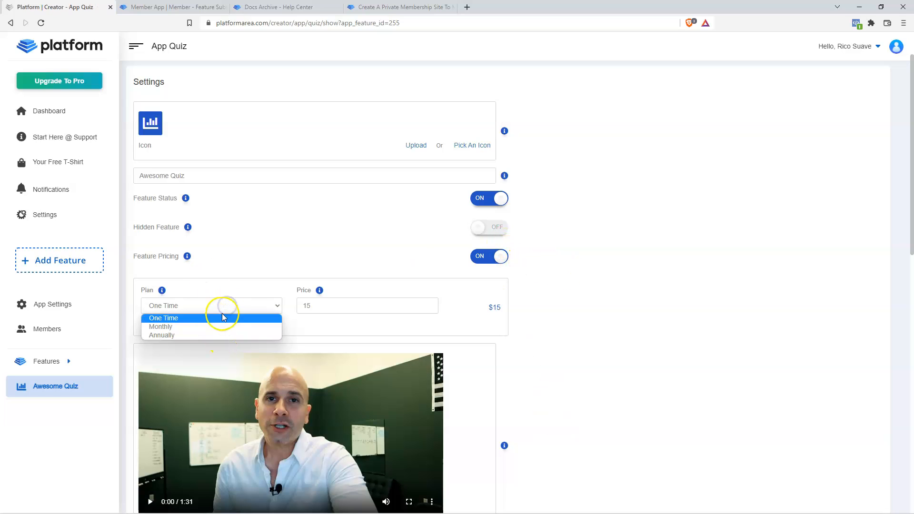
left_click(585, 284)
scroll(585, 284, "up", 2)
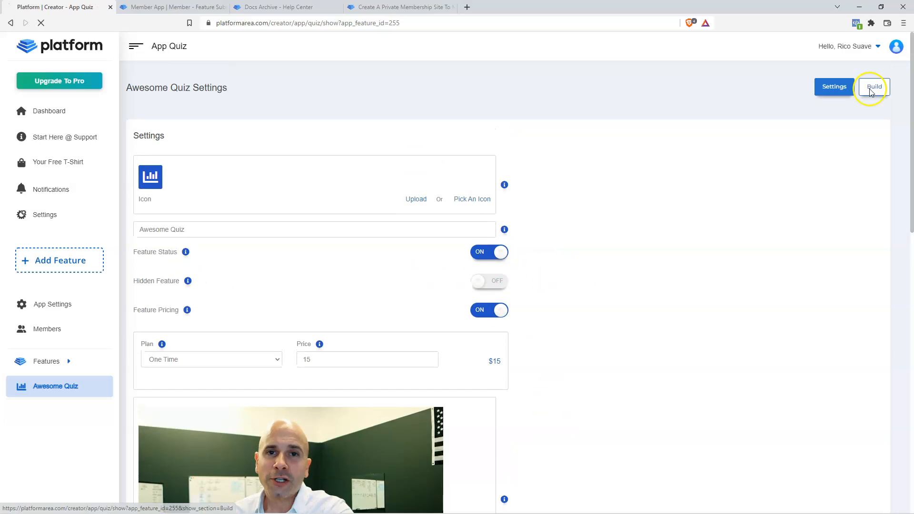
left_click(878, 86)
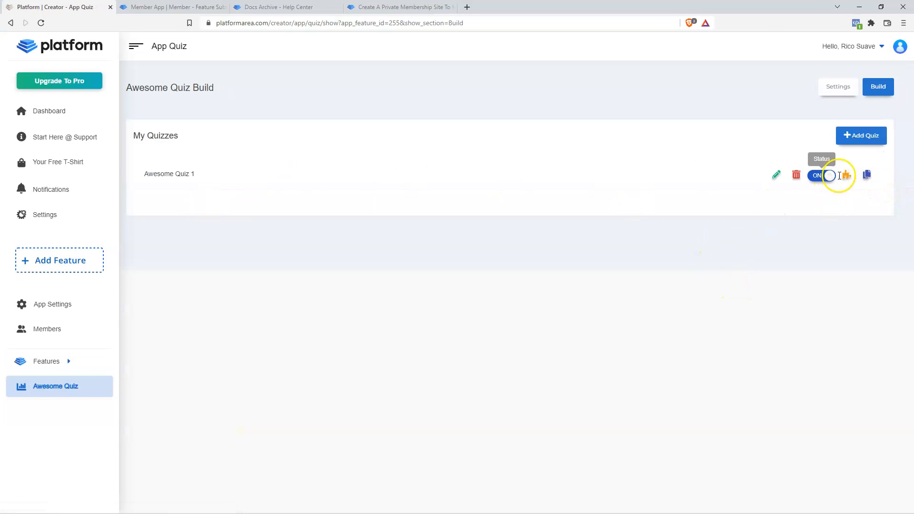
- Duplicate Awesome Quiz 1 and rename the switched-off copy to Awesome Quiz 2
left_click(868, 176)
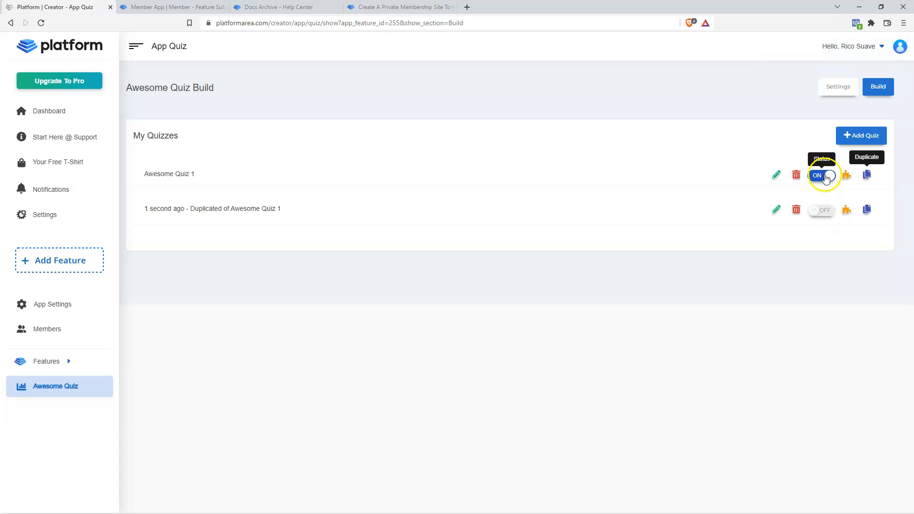
left_click(172, 7)
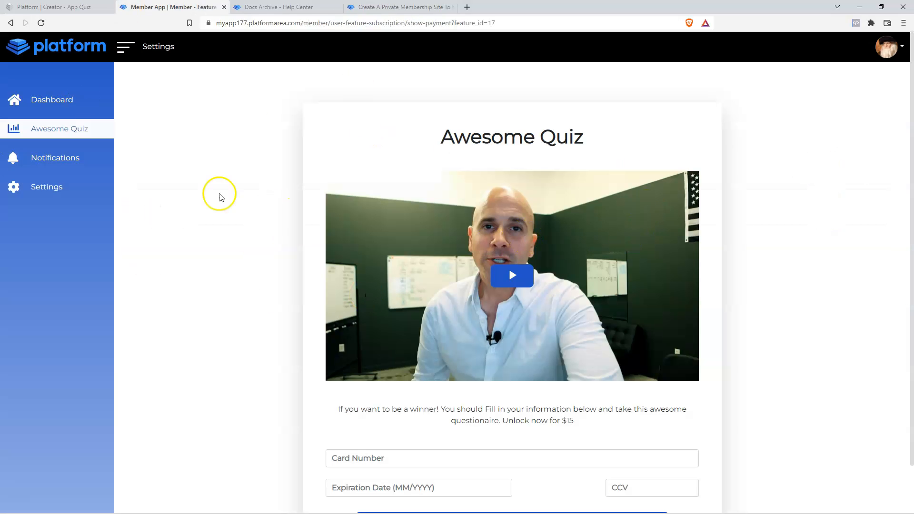
left_click(53, 6)
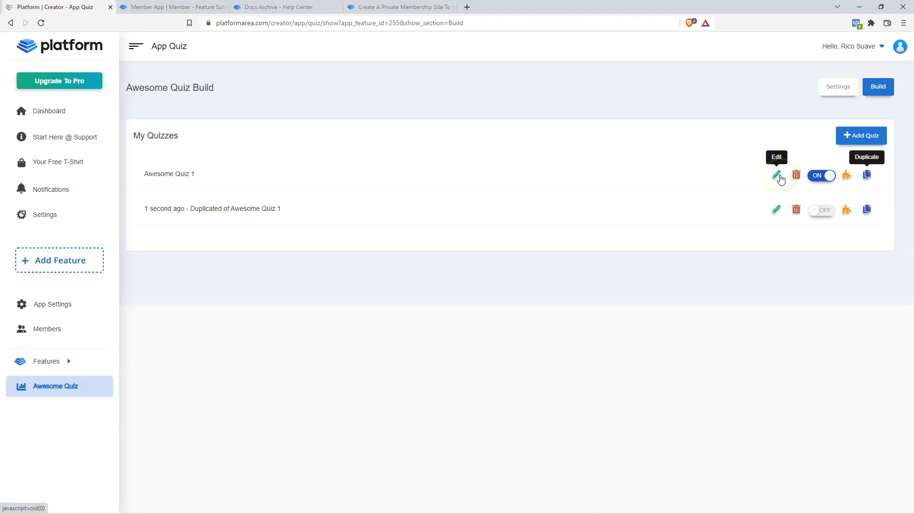
left_click(775, 212)
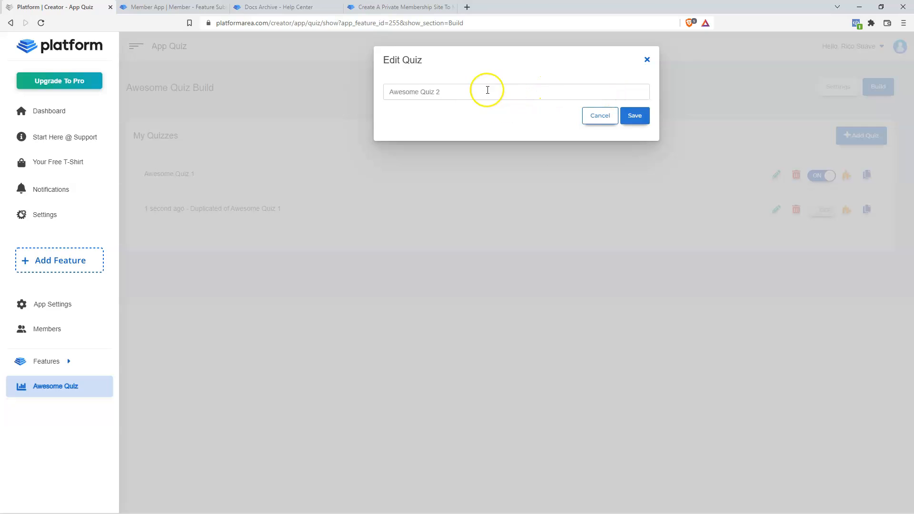
left_click(636, 116)
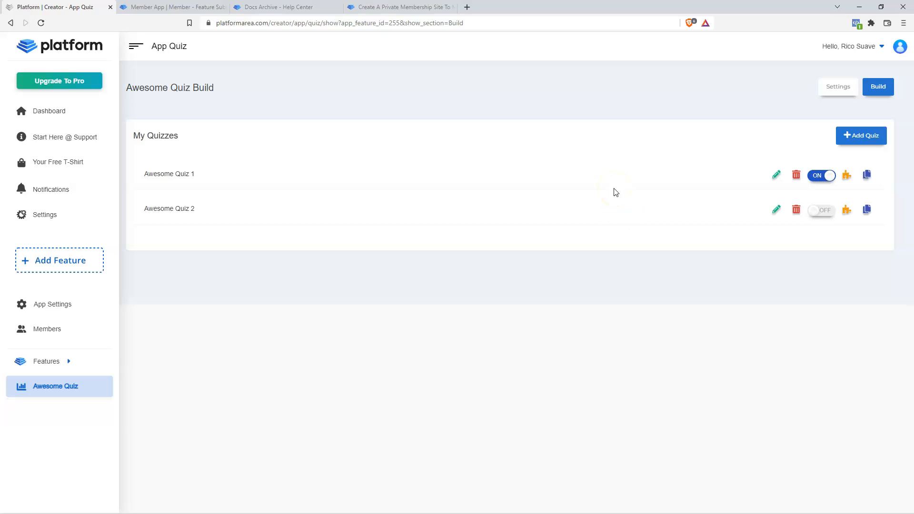
- In App Settings, pick the Quiz card from Add Feature to view its description
left_click(53, 304)
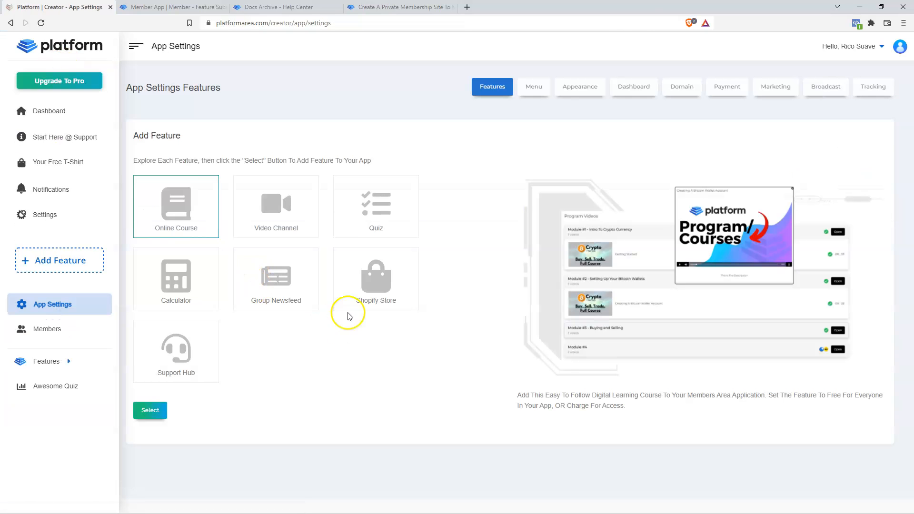
left_click(376, 219)
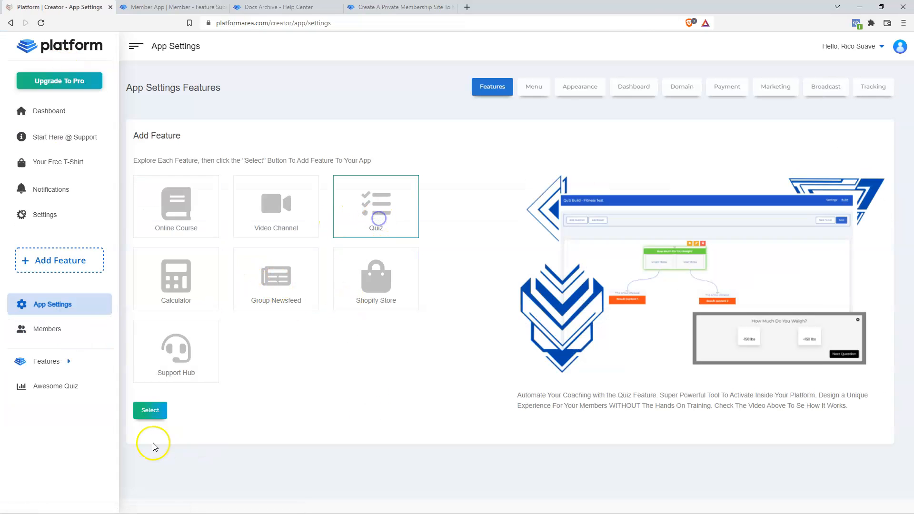
left_click(165, 408)
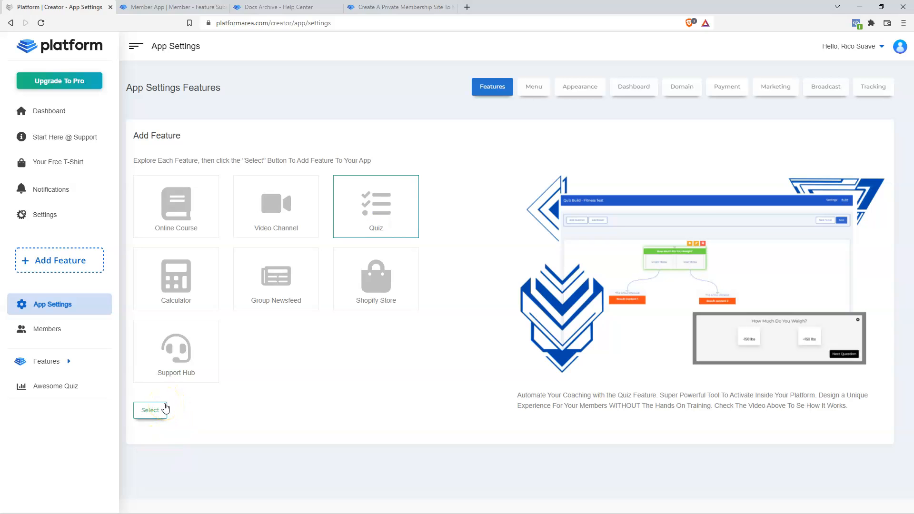
left_click(61, 79)
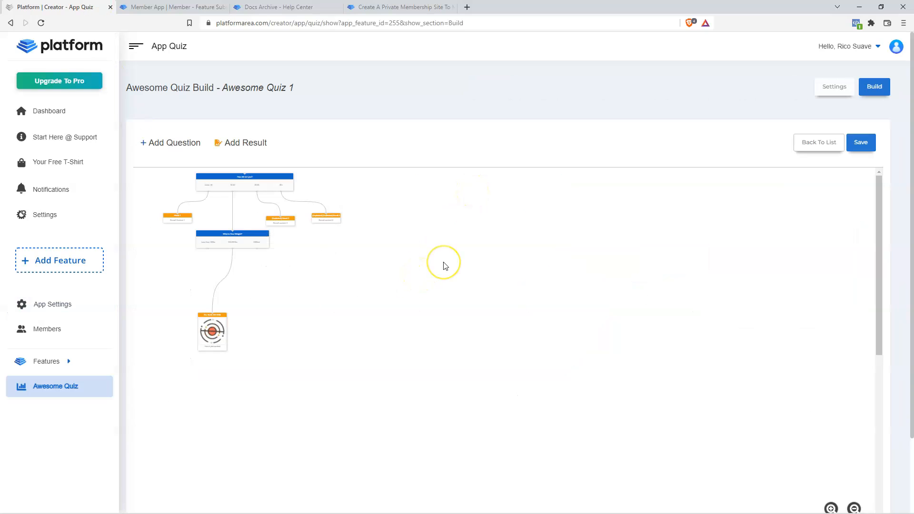
- Open Awesome Quiz 1's flowchart showing How old are you? and What is Your Weight?
left_click(444, 265)
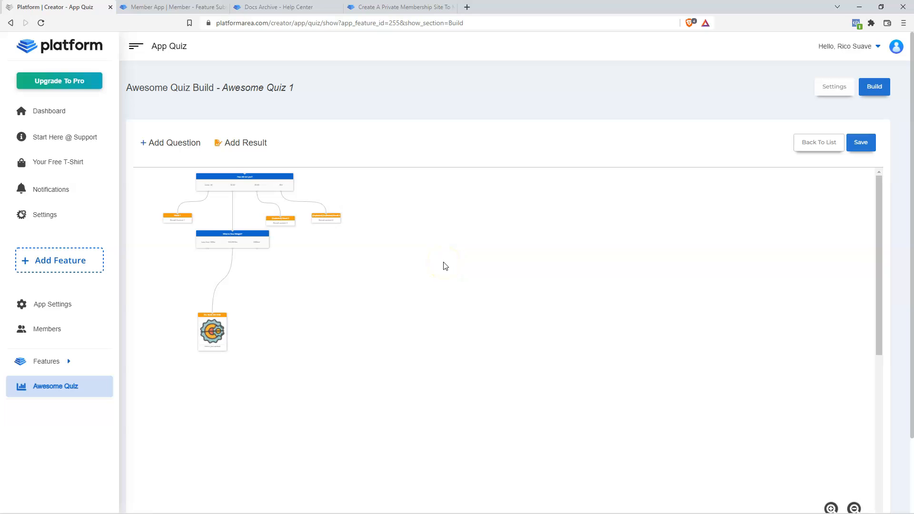